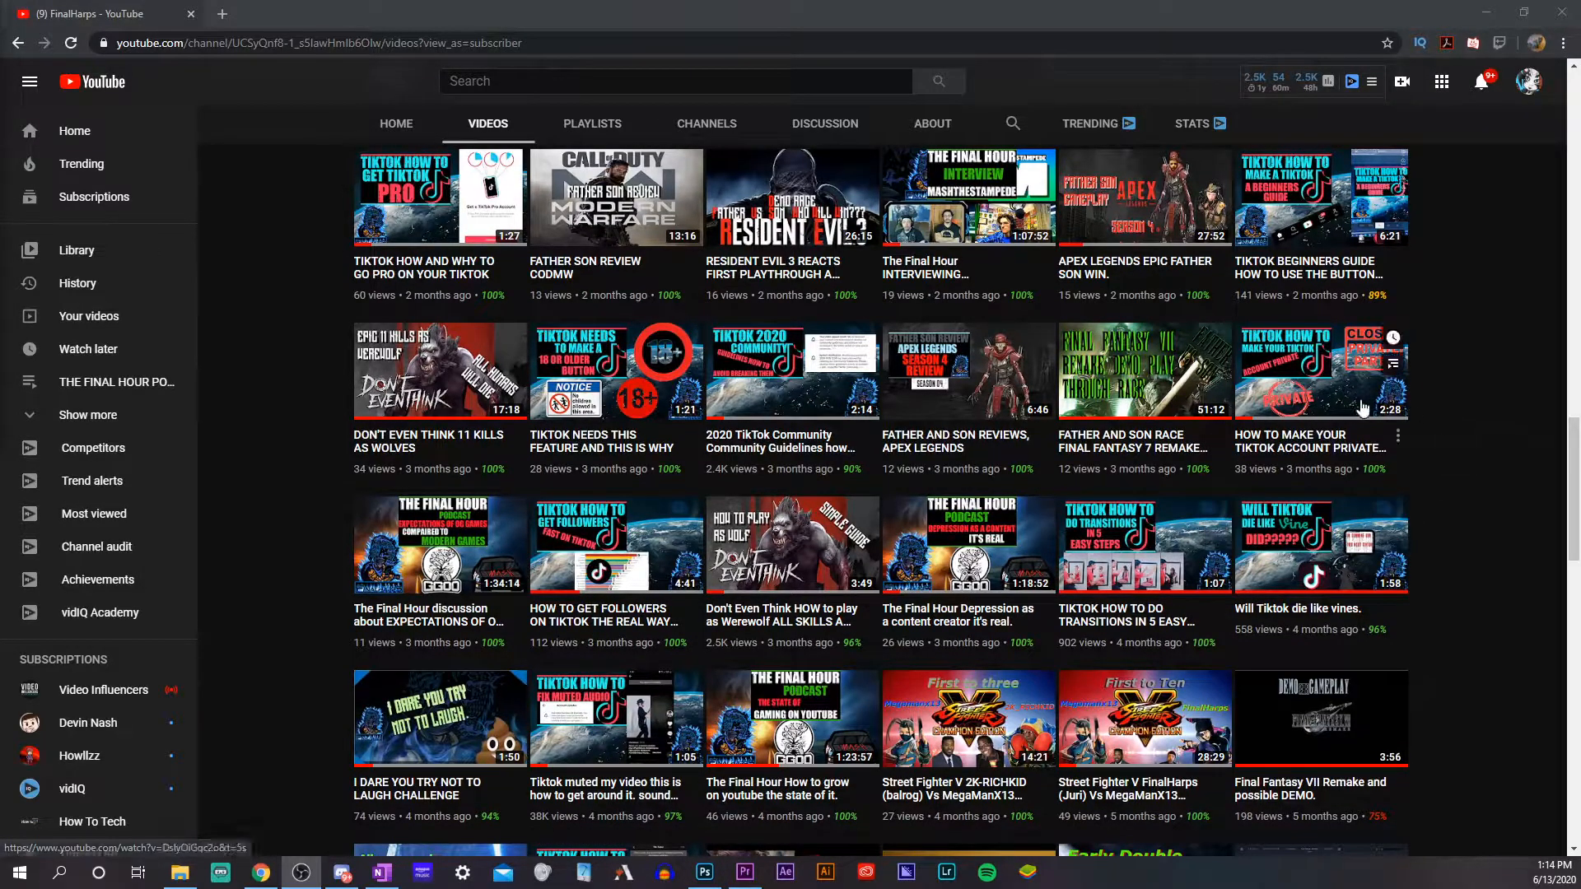
Look through the YouTube channel's uploaded videos and examine their thumbnail designs
{"action": "scroll", "coordinate": [416, 484], "scroll_direction": "up", "scroll_amount": 2}
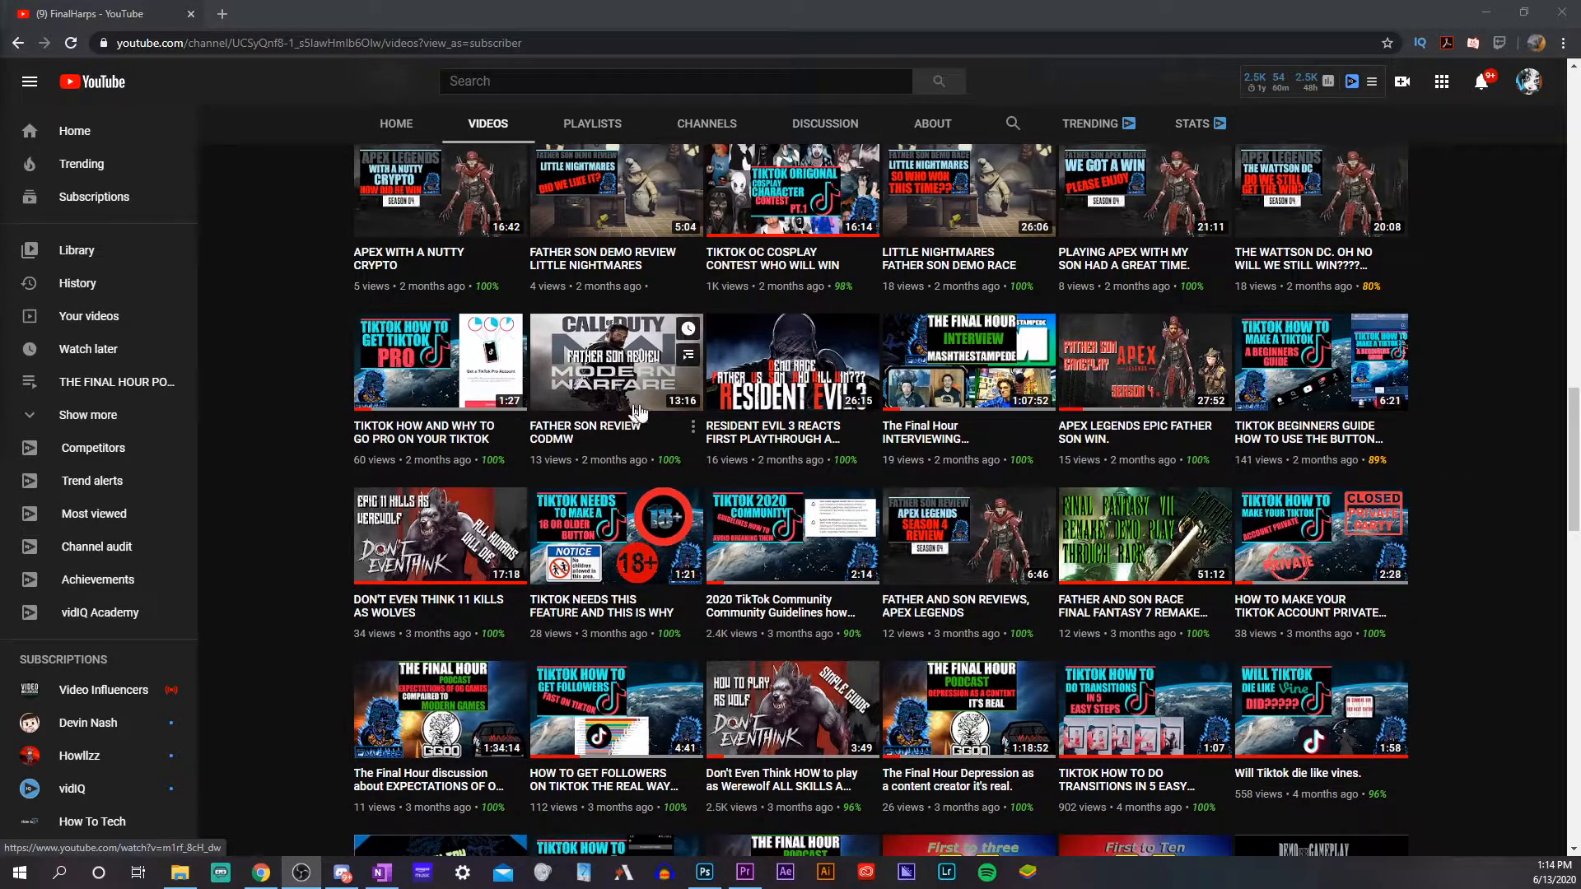
{"action": "scroll", "coordinate": [1354, 354], "scroll_direction": "up", "scroll_amount": 2}
{"action": "scroll", "coordinate": [1354, 355], "scroll_direction": "up", "scroll_amount": 2}
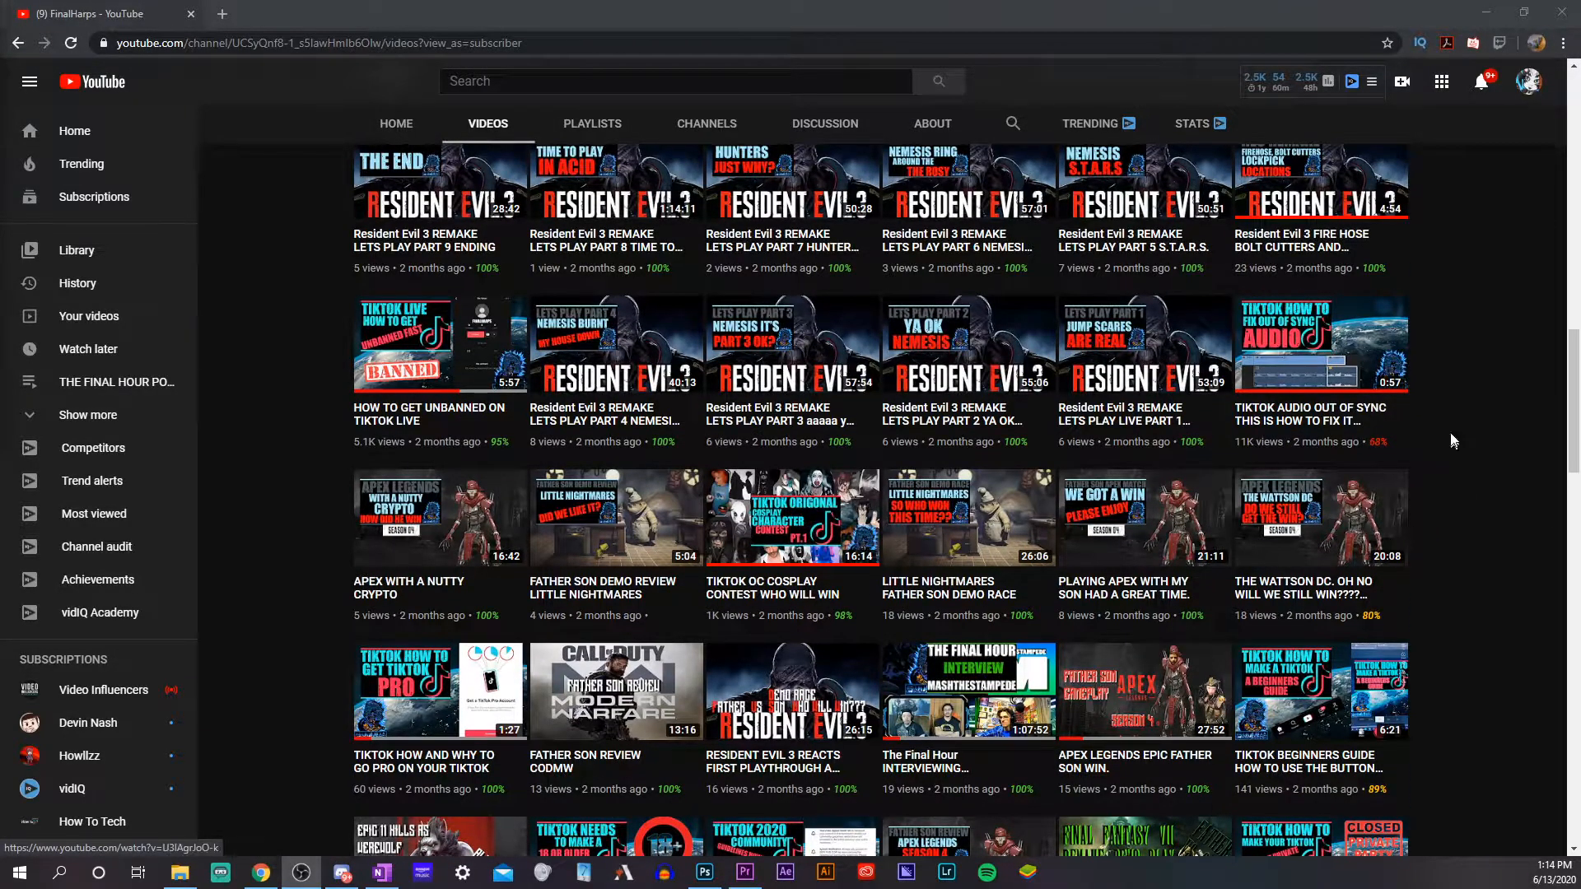
{"action": "scroll", "coordinate": [1351, 452], "scroll_direction": "up", "scroll_amount": 3}
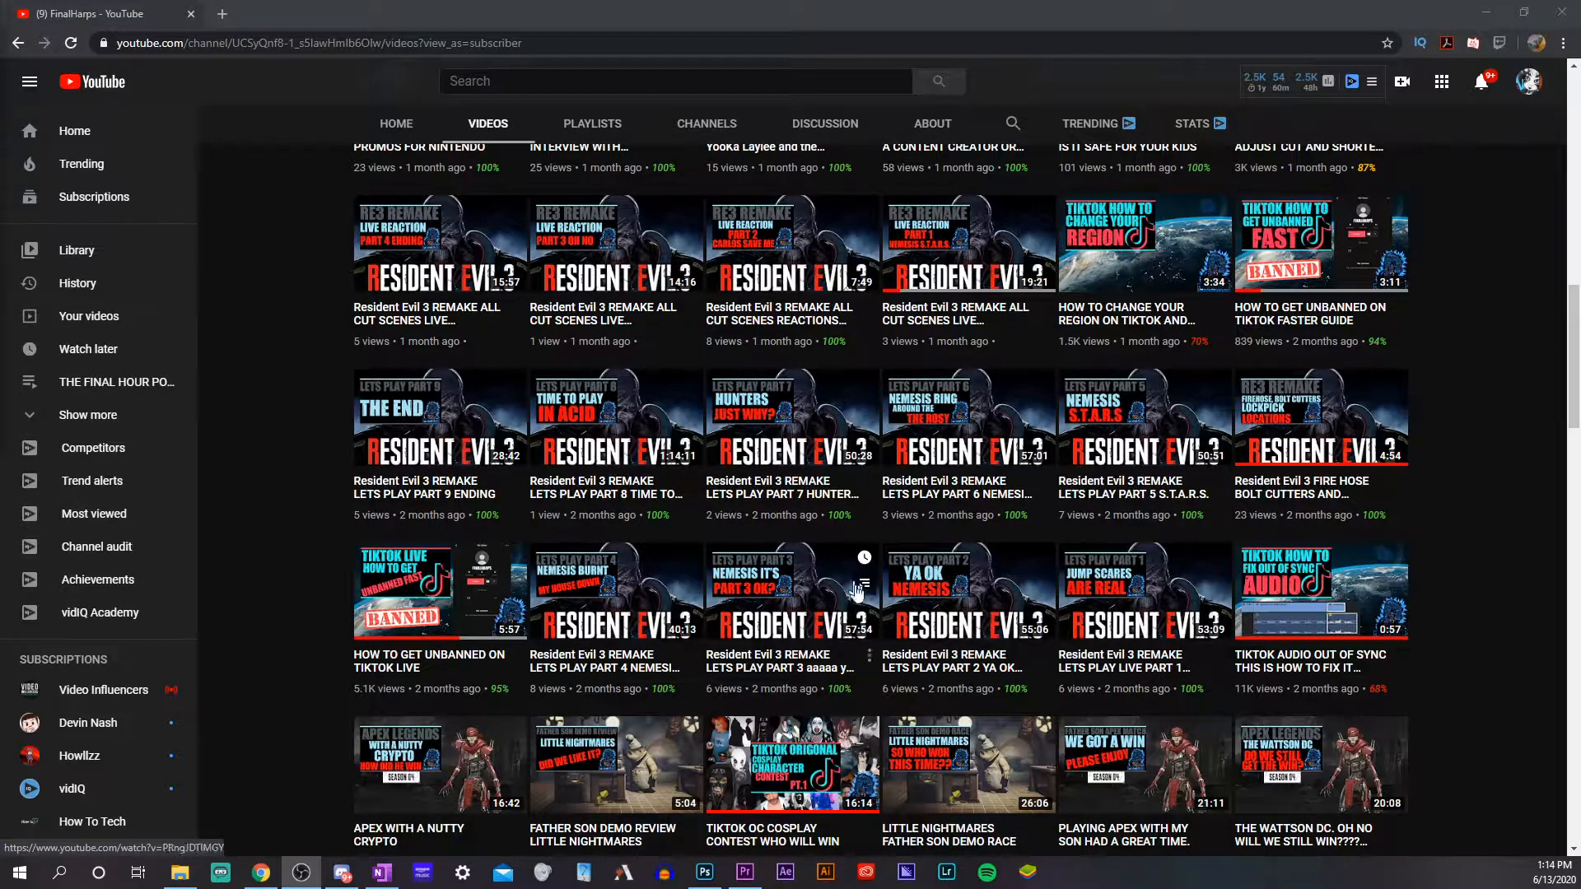
{"action": "scroll", "coordinate": [844, 568], "scroll_direction": "up", "scroll_amount": 5}
{"action": "scroll", "coordinate": [906, 537], "scroll_direction": "up", "scroll_amount": 6}
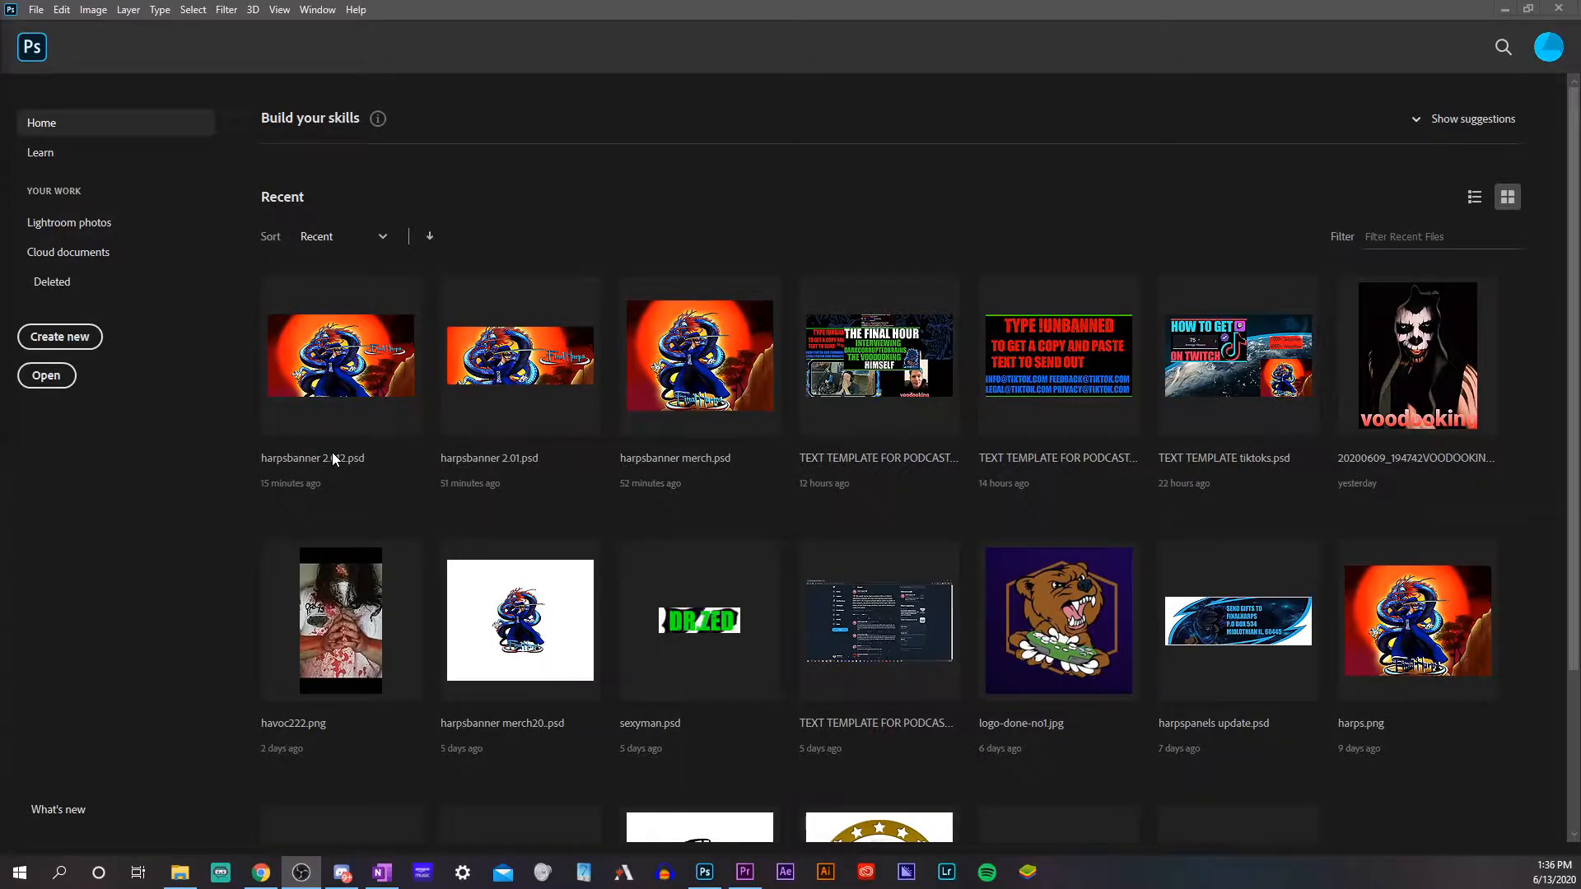
In Photoshop, create a new document named "youtube thiumbnail" that is 1920 px wide and 1080 px high
{"action": "left_click", "coordinate": [76, 338]}
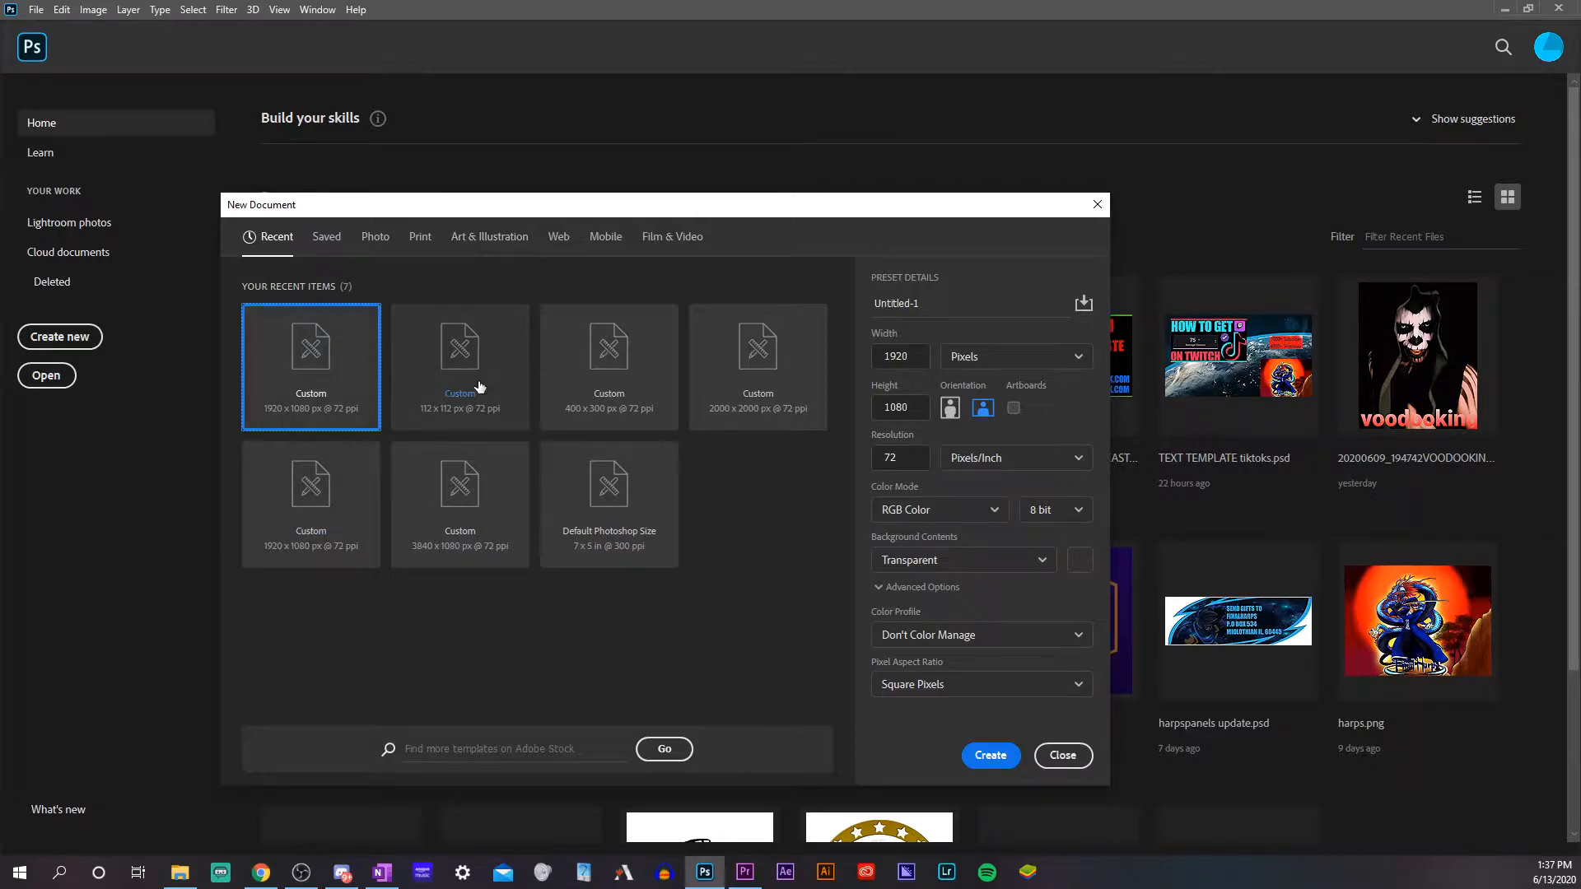
{"action": "left_click", "coordinate": [952, 298]}
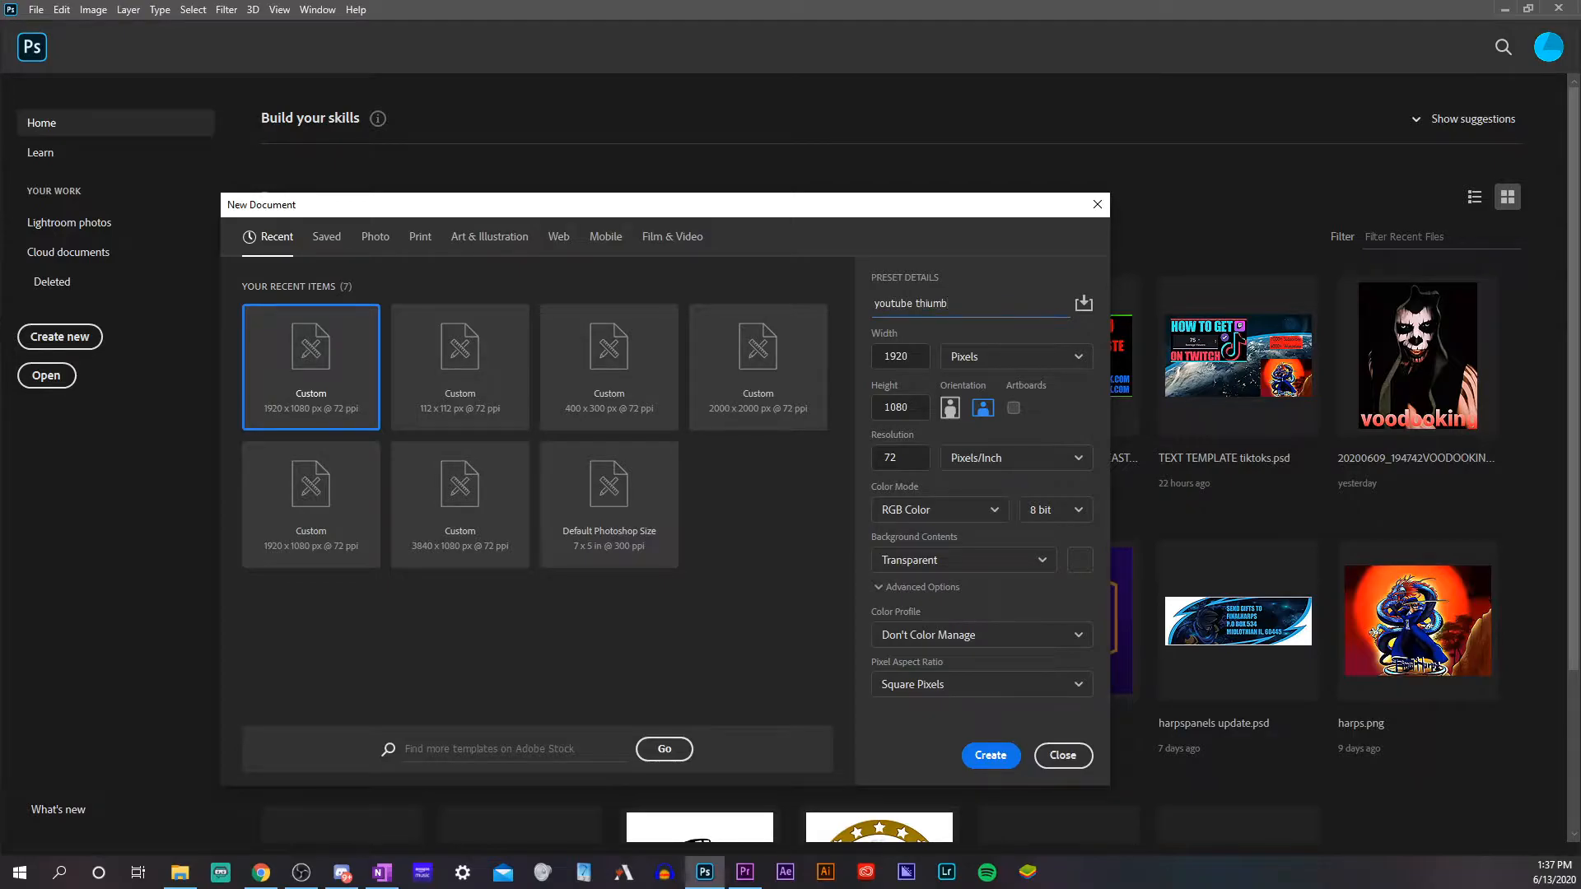
{"action": "key", "text": "Tab"}
{"action": "type", "text": "1920"}
{"action": "key", "text": "Tab"}
{"action": "type", "text": "1080"}
{"action": "left_click", "coordinate": [1006, 754]}
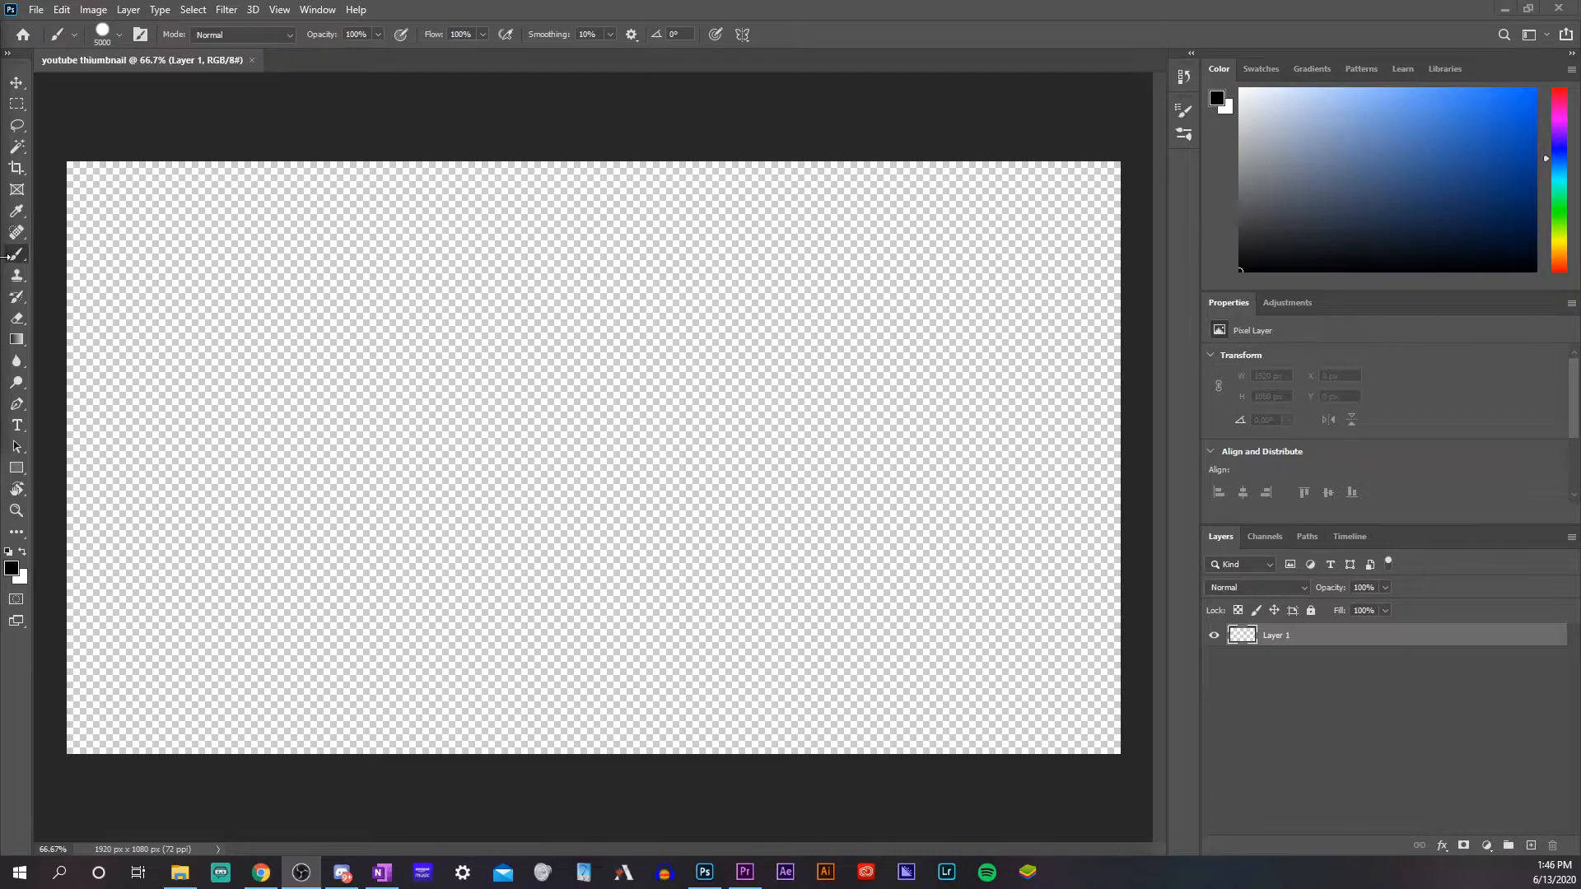
Paint the entire transparent canvas black with the 5000 px brush
{"action": "left_click", "coordinate": [18, 262]}
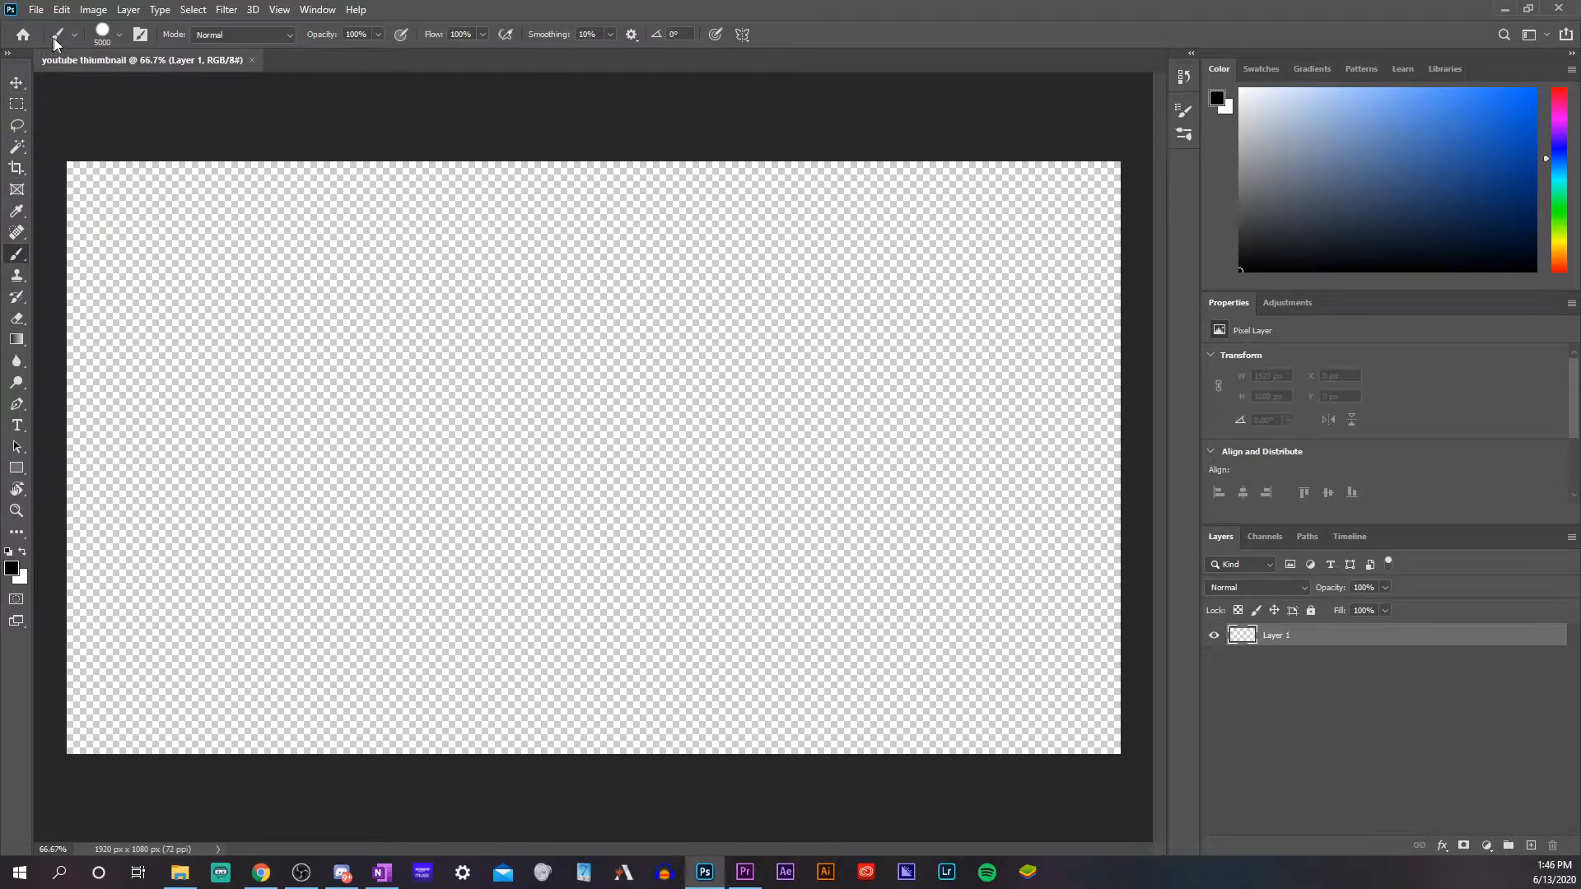
{"action": "left_click", "coordinate": [118, 35]}
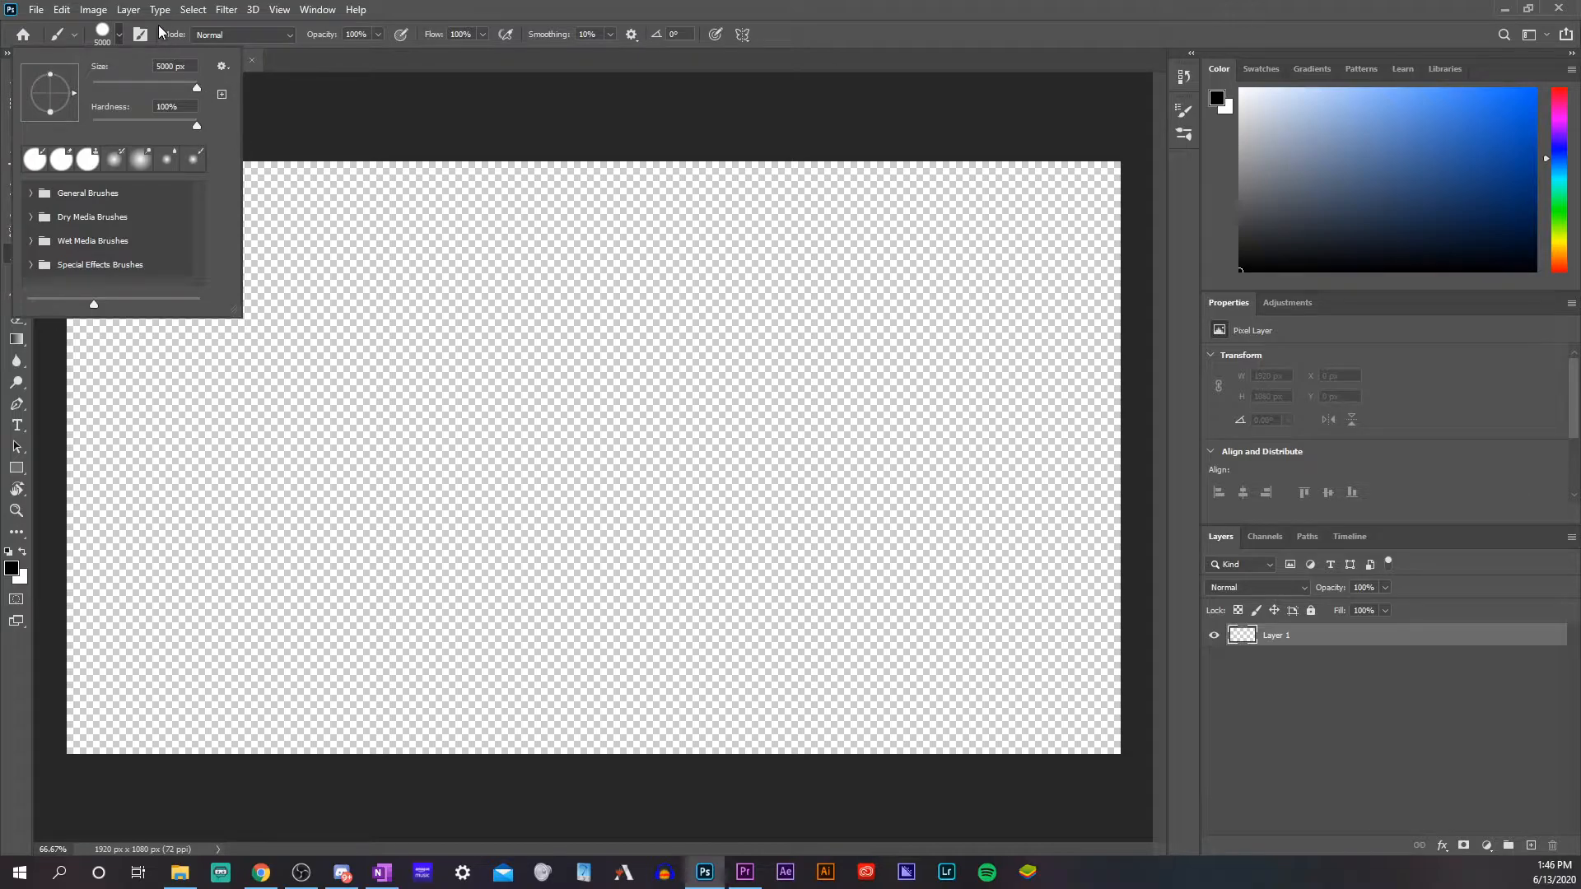
{"action": "left_click", "coordinate": [428, 7]}
{"action": "left_click_drag", "start_coordinate": [1350, 183], "coordinate": [1179, 321]}
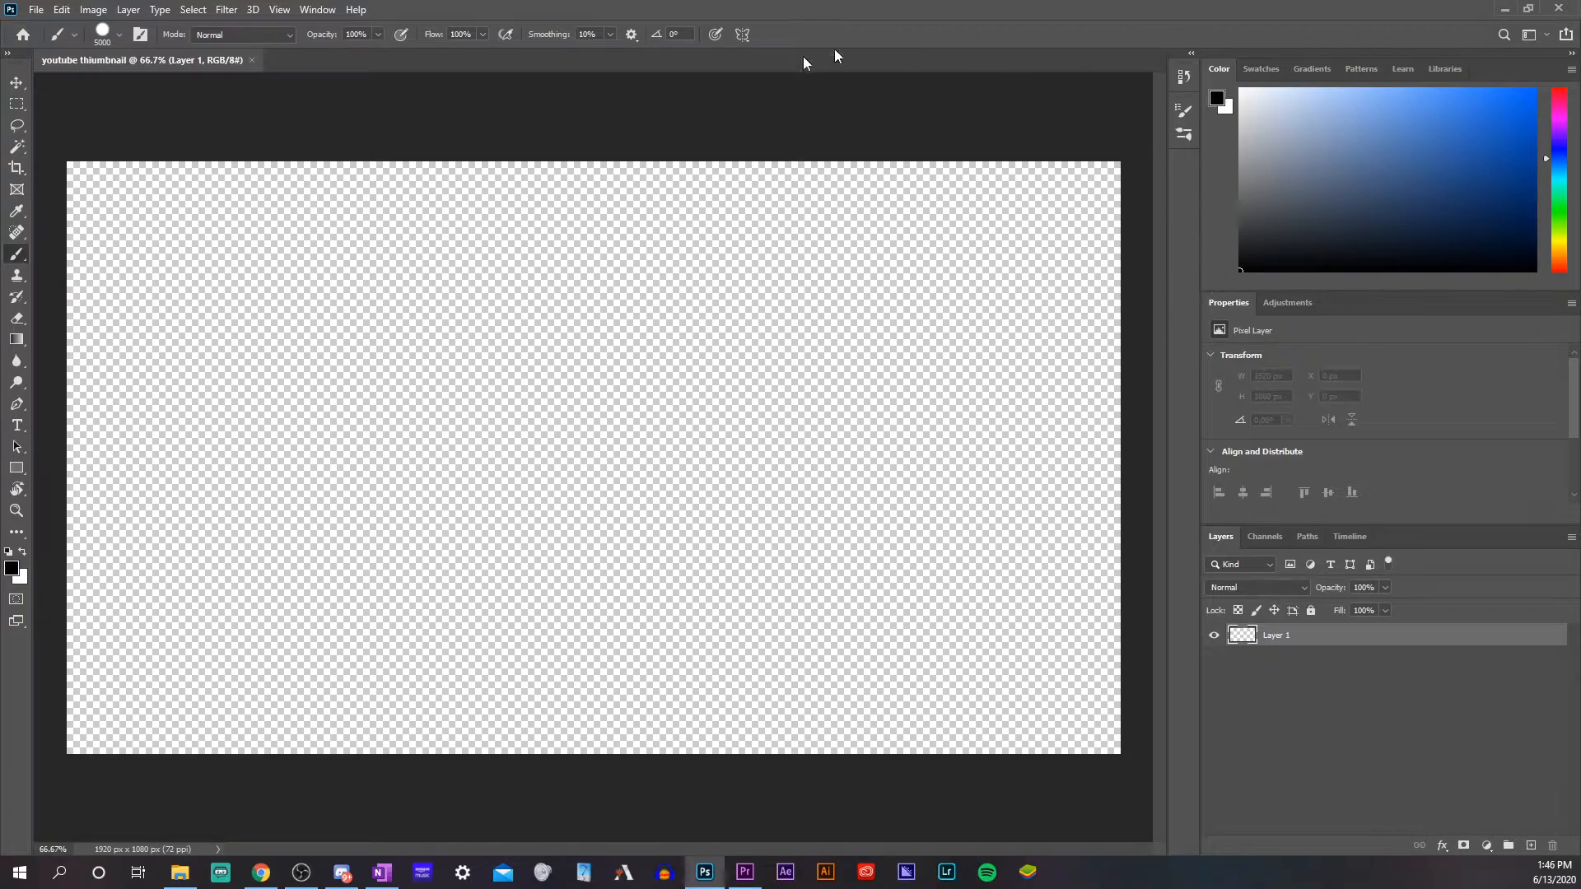
{"action": "left_click", "coordinate": [572, 443]}
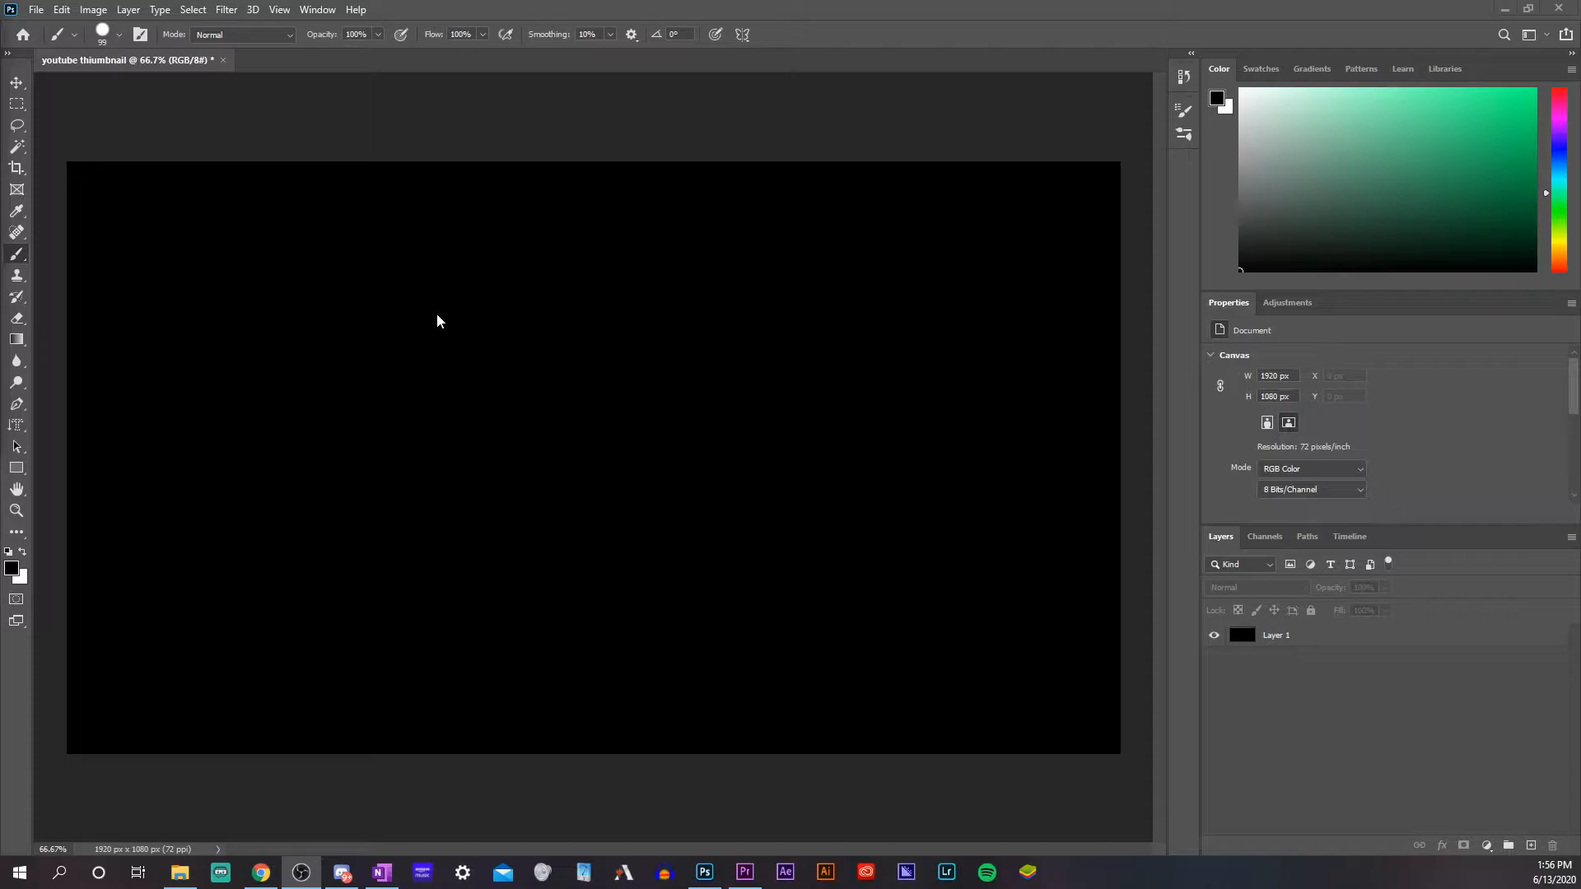
Select a full-width strip about 36 px high along the canvas's upper edge and paint it bright green on Layer 1
{"action": "left_click", "coordinate": [14, 99]}
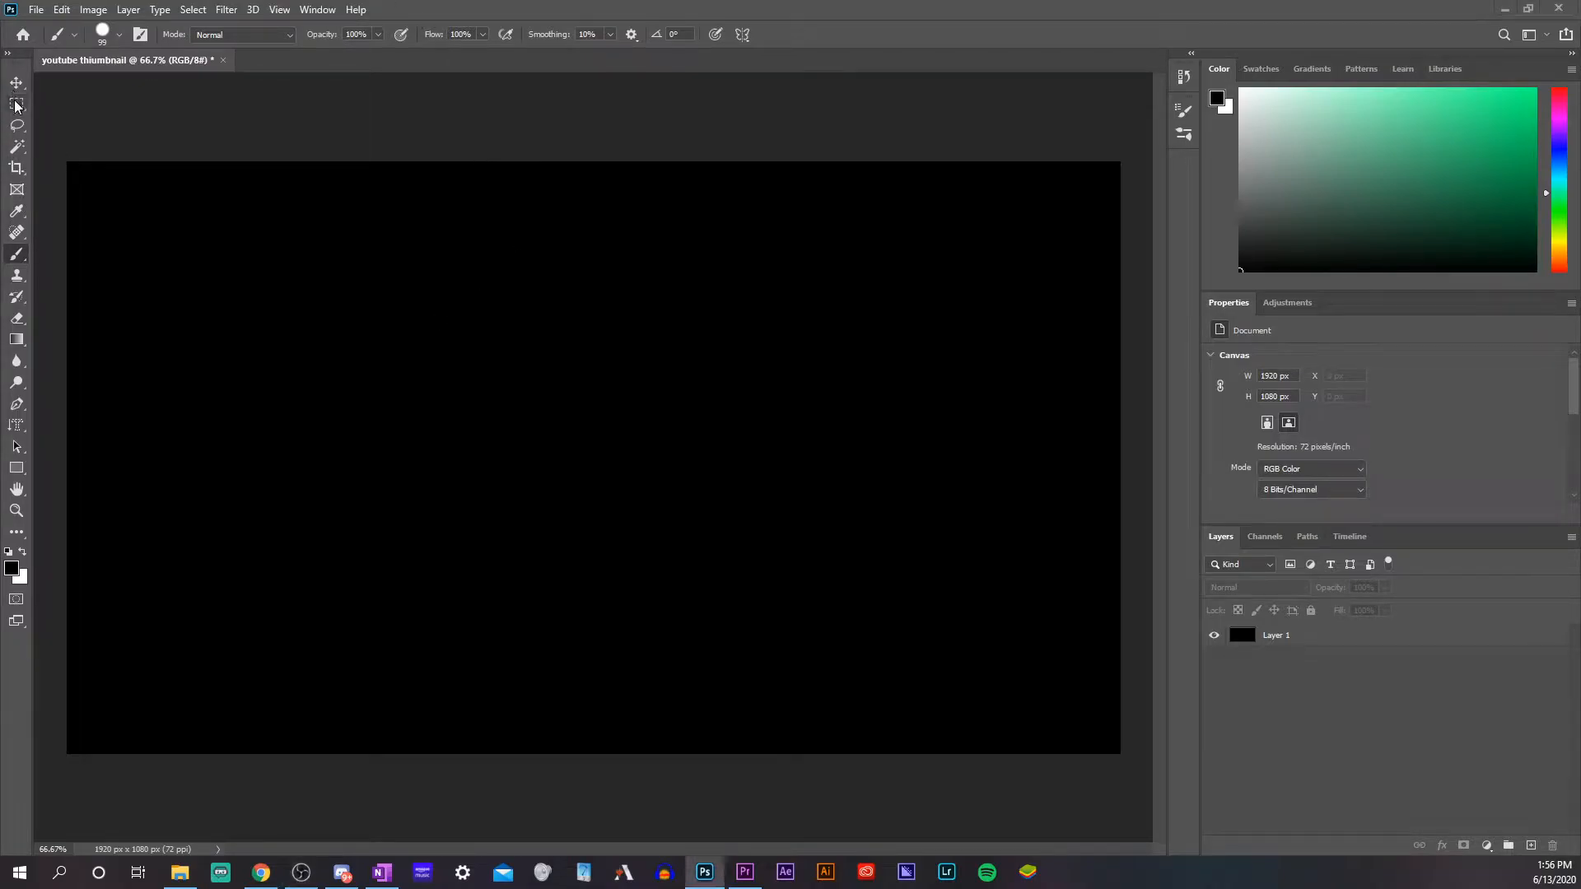
{"action": "left_click", "coordinate": [13, 105]}
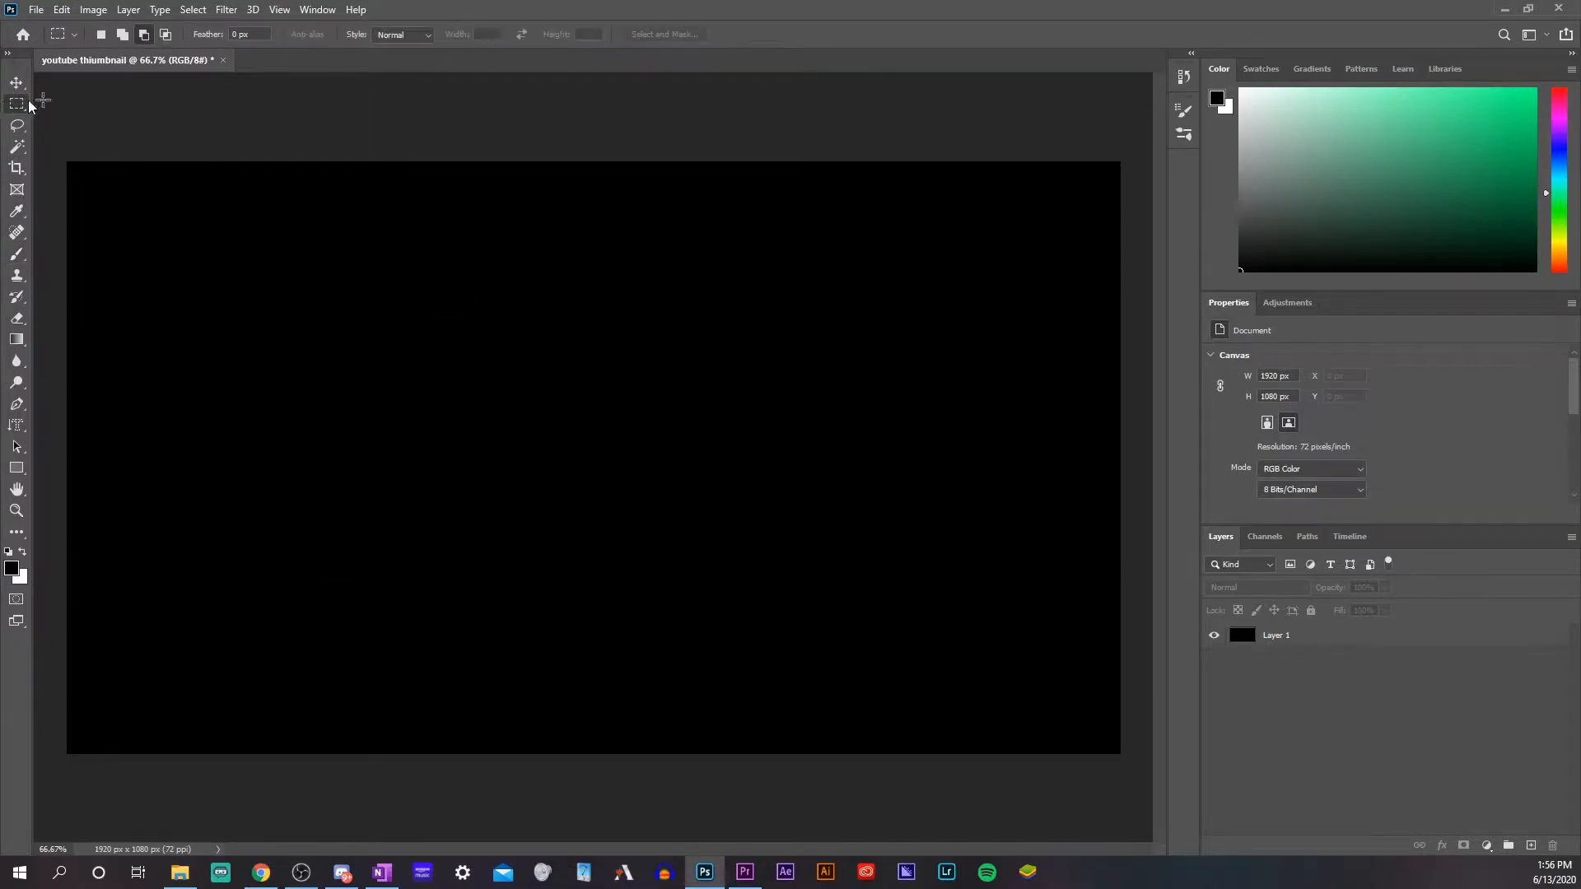
{"action": "left_click_drag", "start_coordinate": [67, 162], "coordinate": [1125, 181]}
{"action": "left_click", "coordinate": [17, 254]}
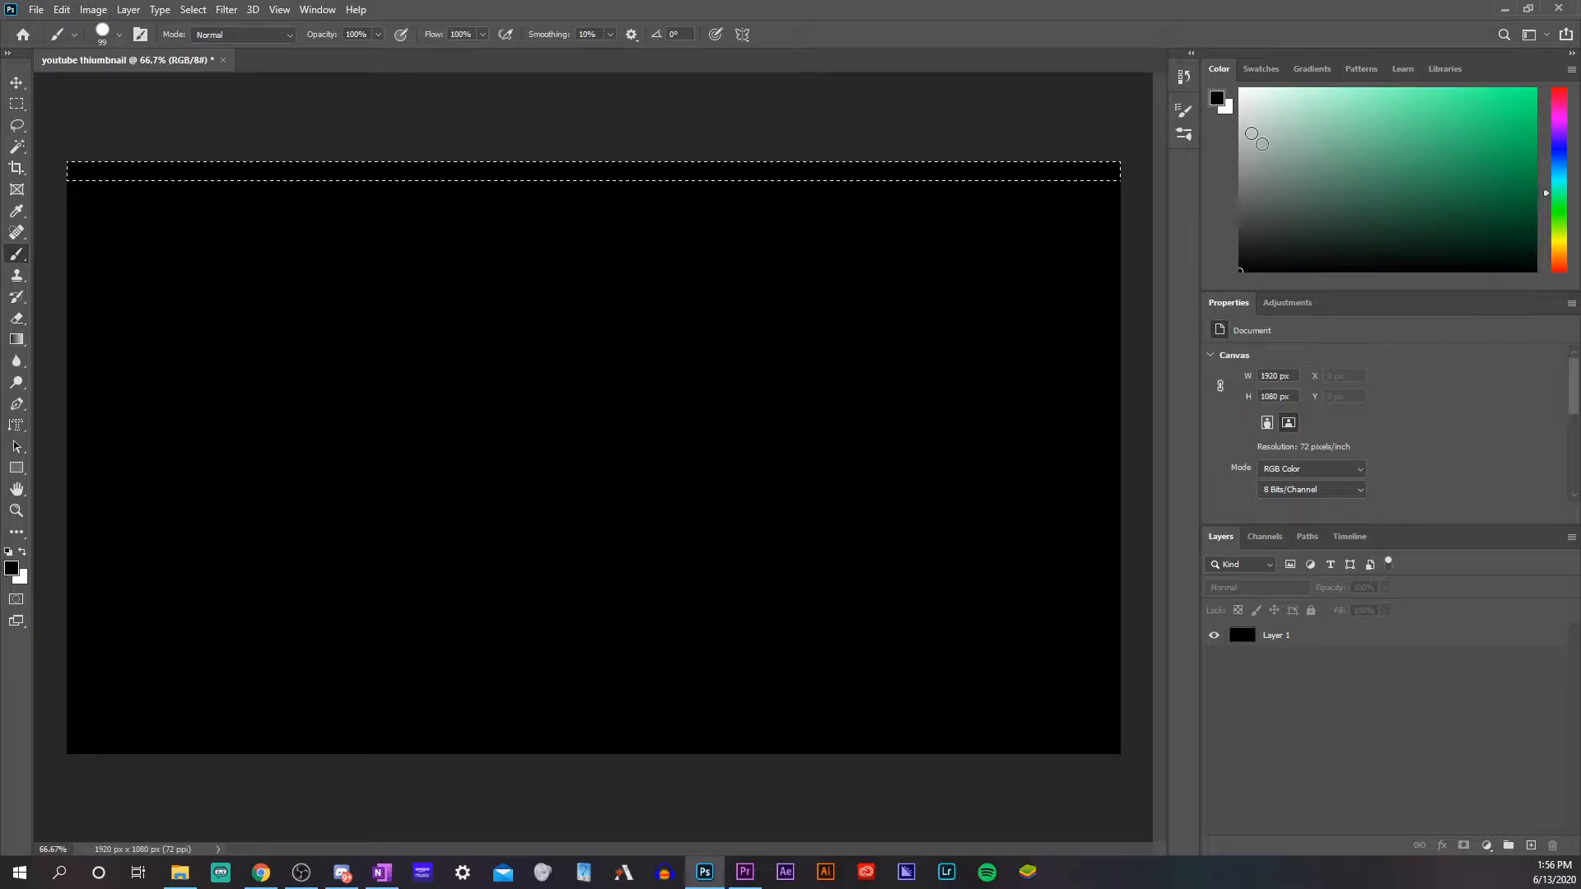
{"action": "left_click", "coordinate": [1533, 91]}
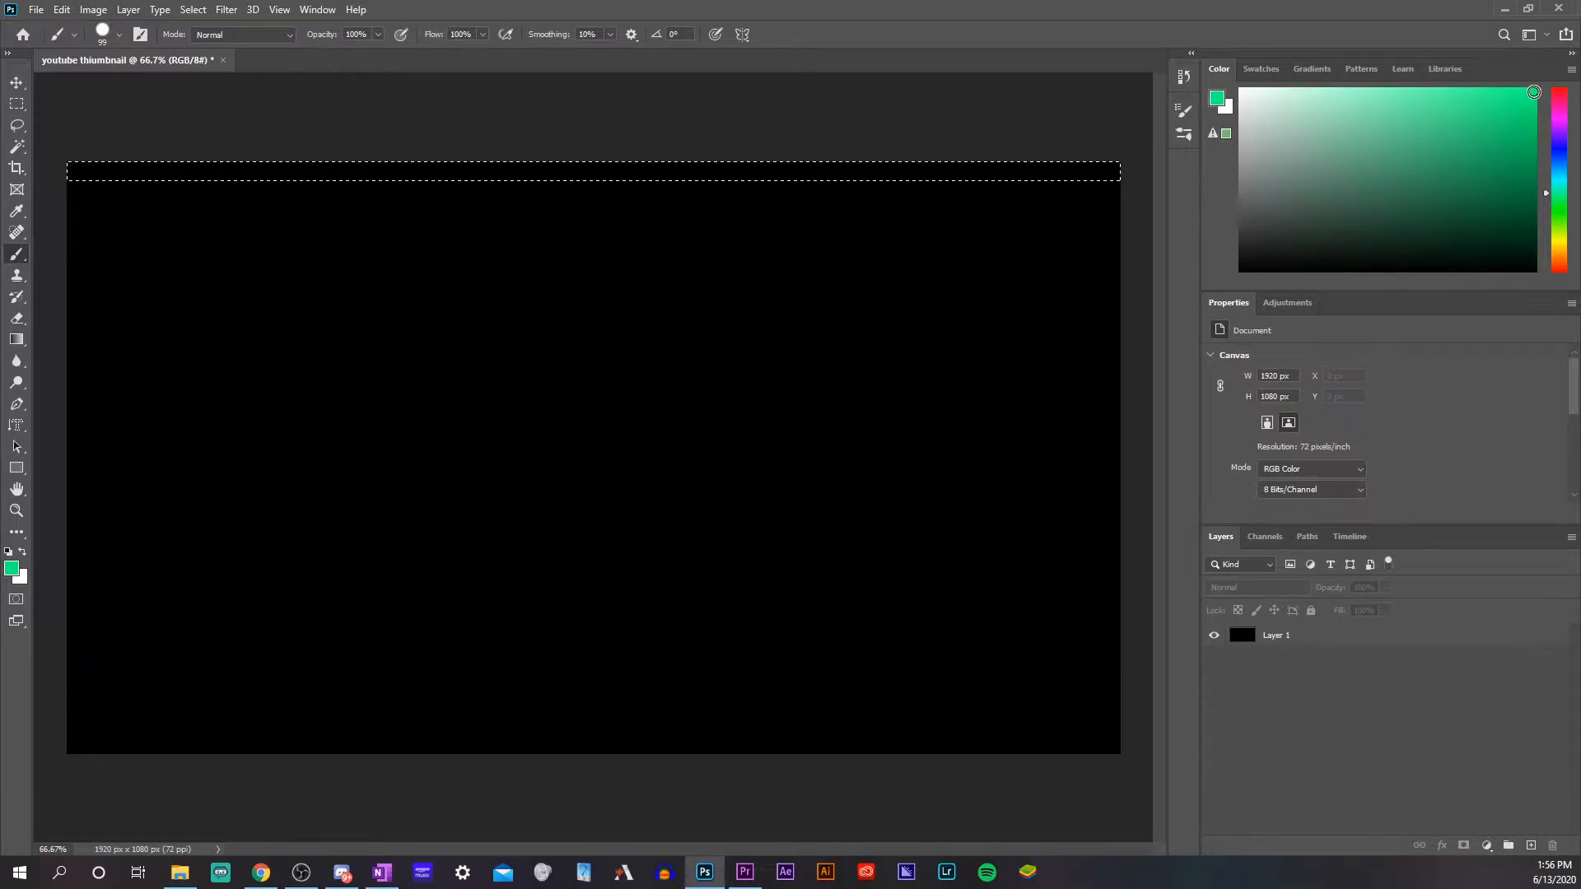
{"action": "left_click", "coordinate": [489, 206]}
{"action": "left_click", "coordinate": [778, 323]}
{"action": "left_click", "coordinate": [1352, 639]}
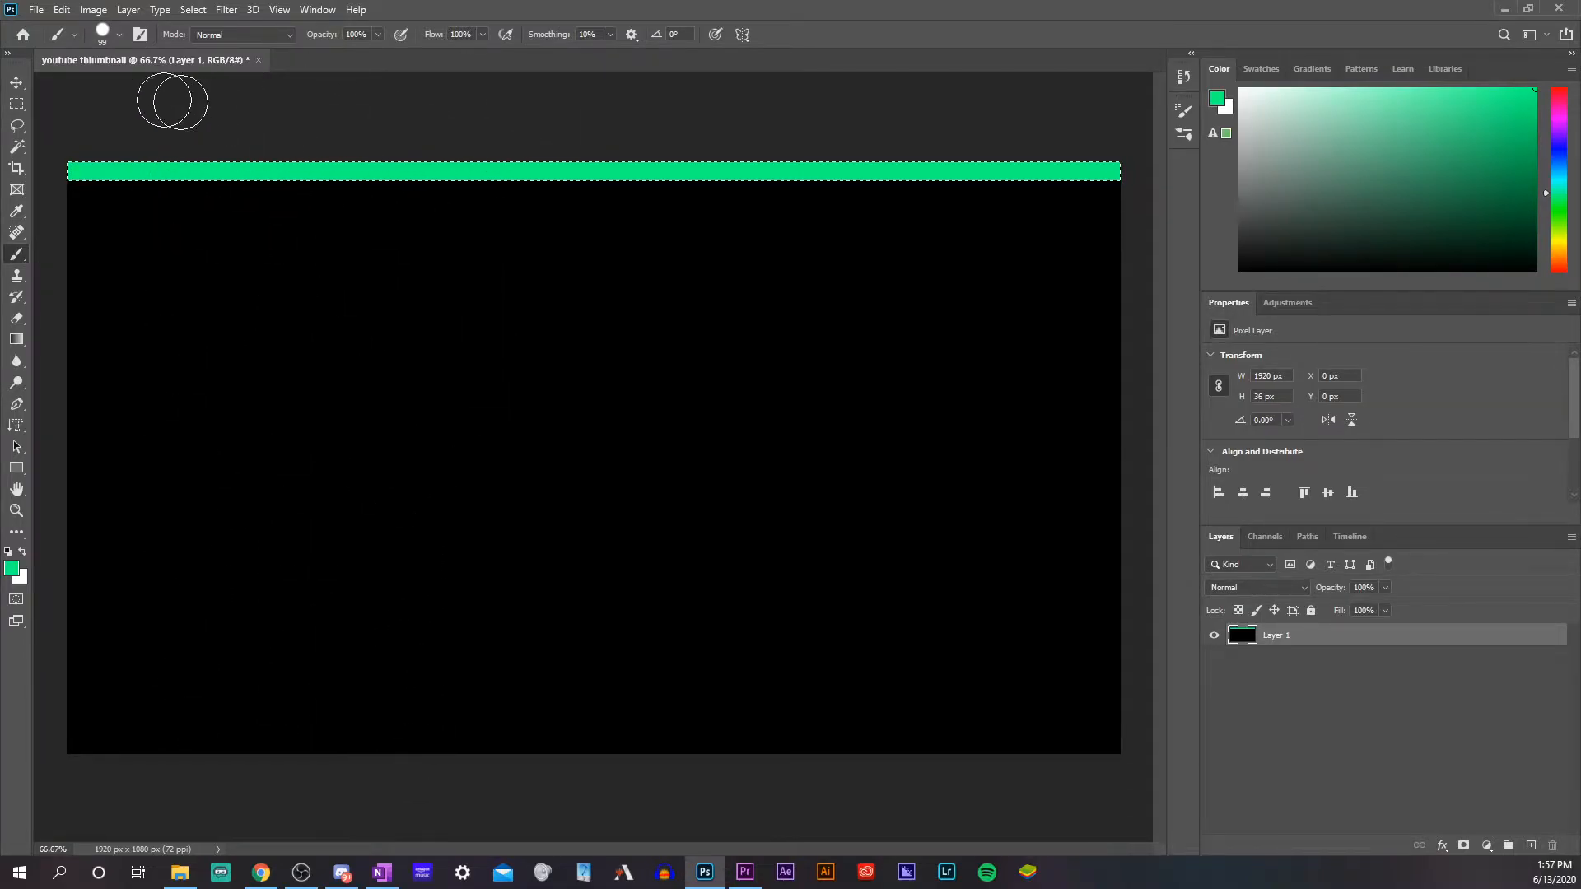
Select a full-width strip along the canvas's lower edge and paint it orange with the Brush tool
{"action": "left_click", "coordinate": [11, 106]}
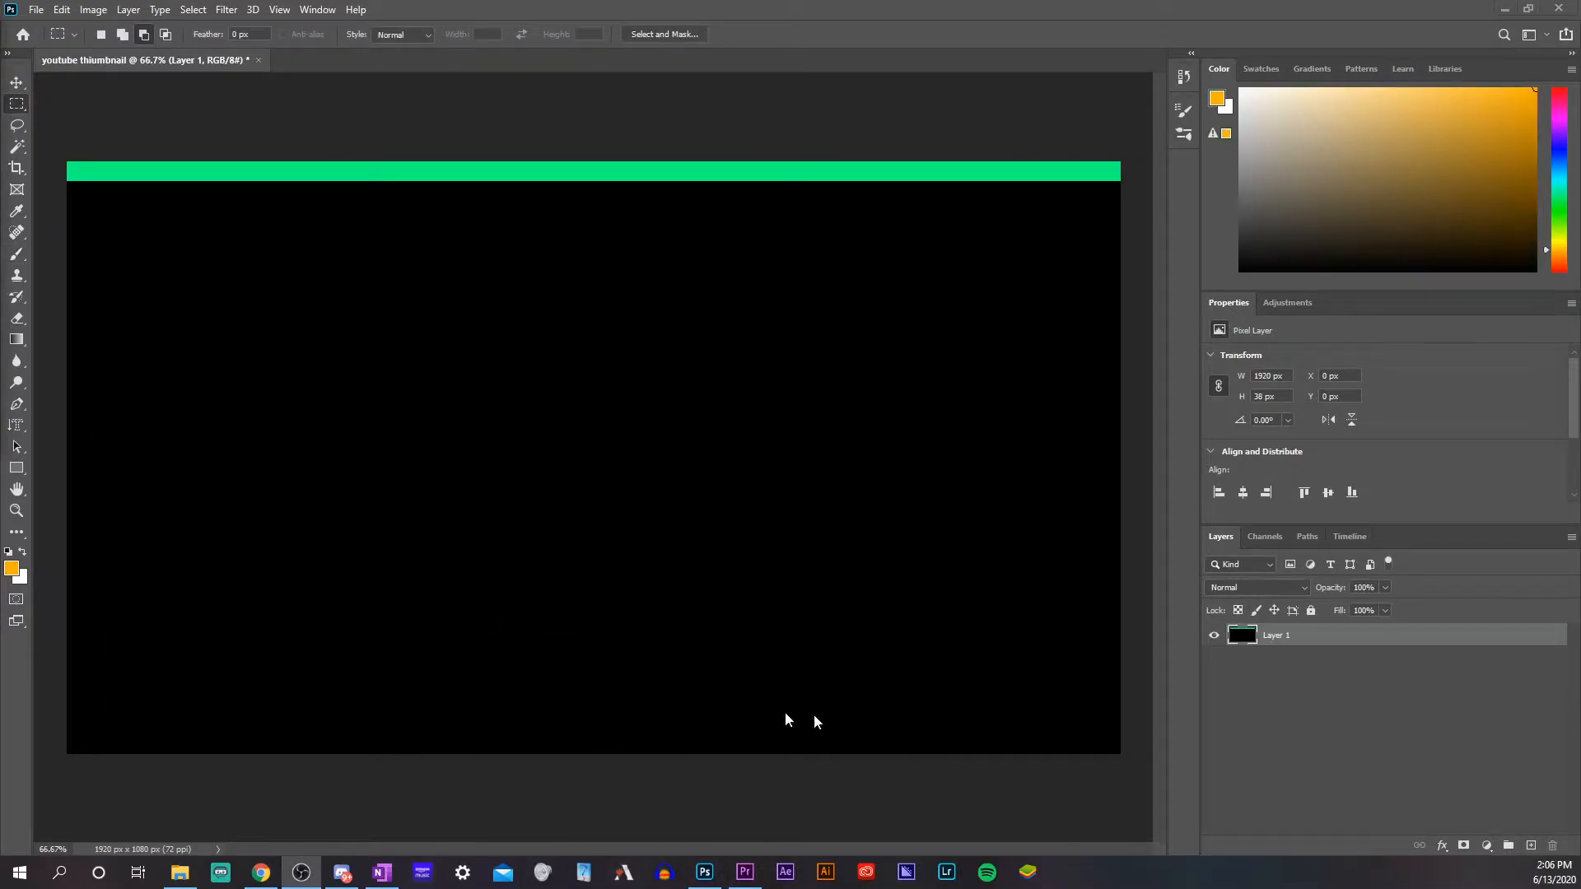
{"action": "left_click", "coordinate": [21, 105]}
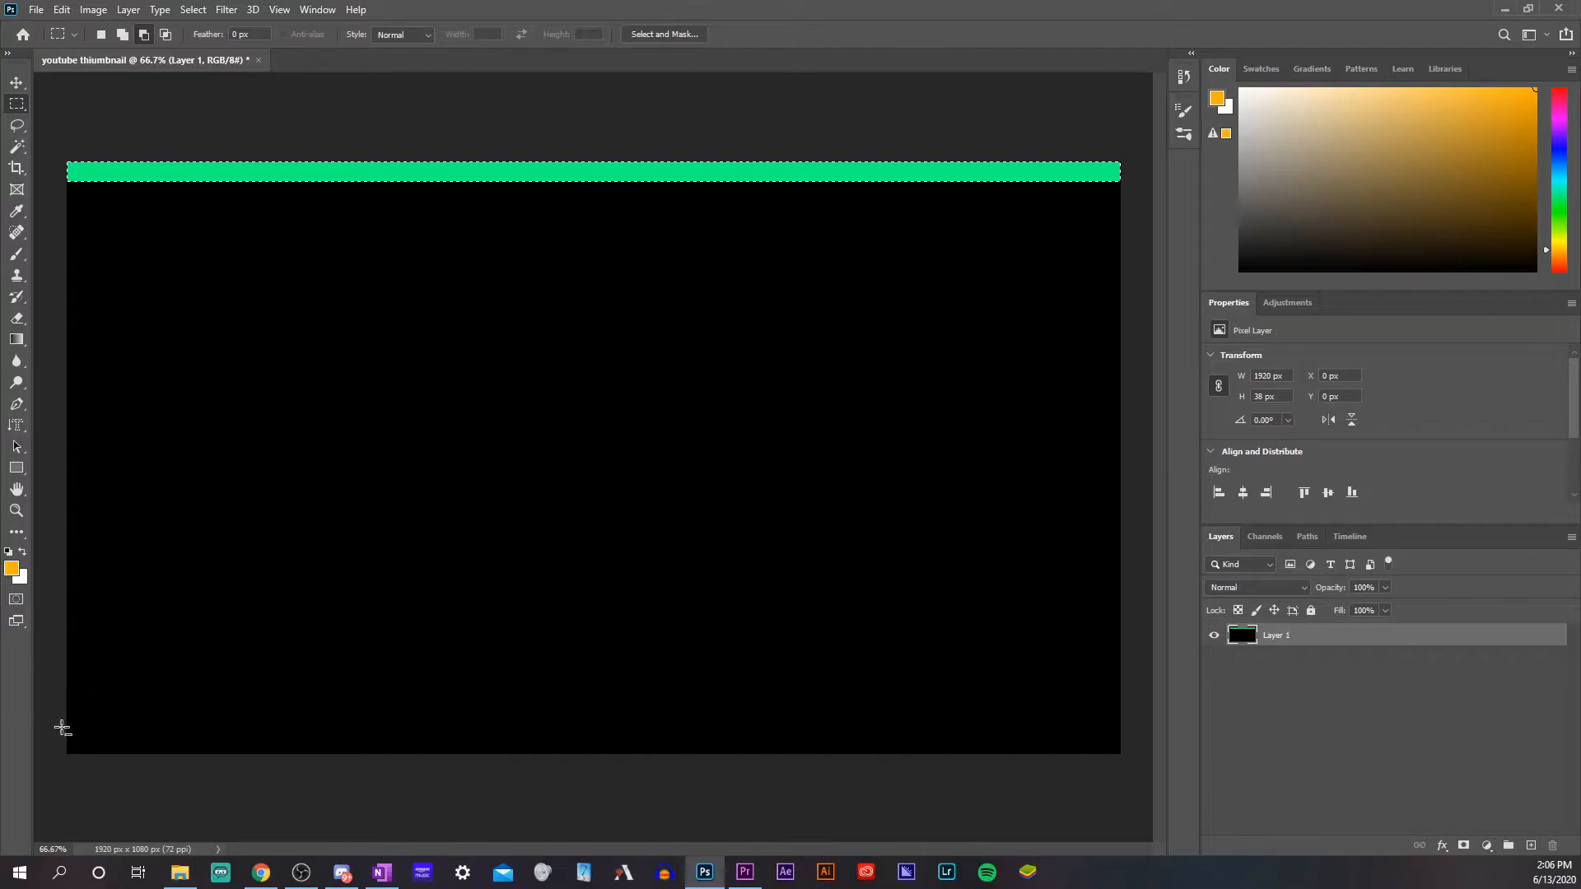
{"action": "left_click_drag", "start_coordinate": [48, 727], "coordinate": [1226, 781]}
{"action": "left_click_drag", "start_coordinate": [58, 714], "coordinate": [1232, 798]}
{"action": "left_click_drag", "start_coordinate": [47, 144], "coordinate": [1149, 245]}
{"action": "left_click_drag", "start_coordinate": [53, 722], "coordinate": [1130, 792]}
{"action": "left_click", "coordinate": [16, 254]}
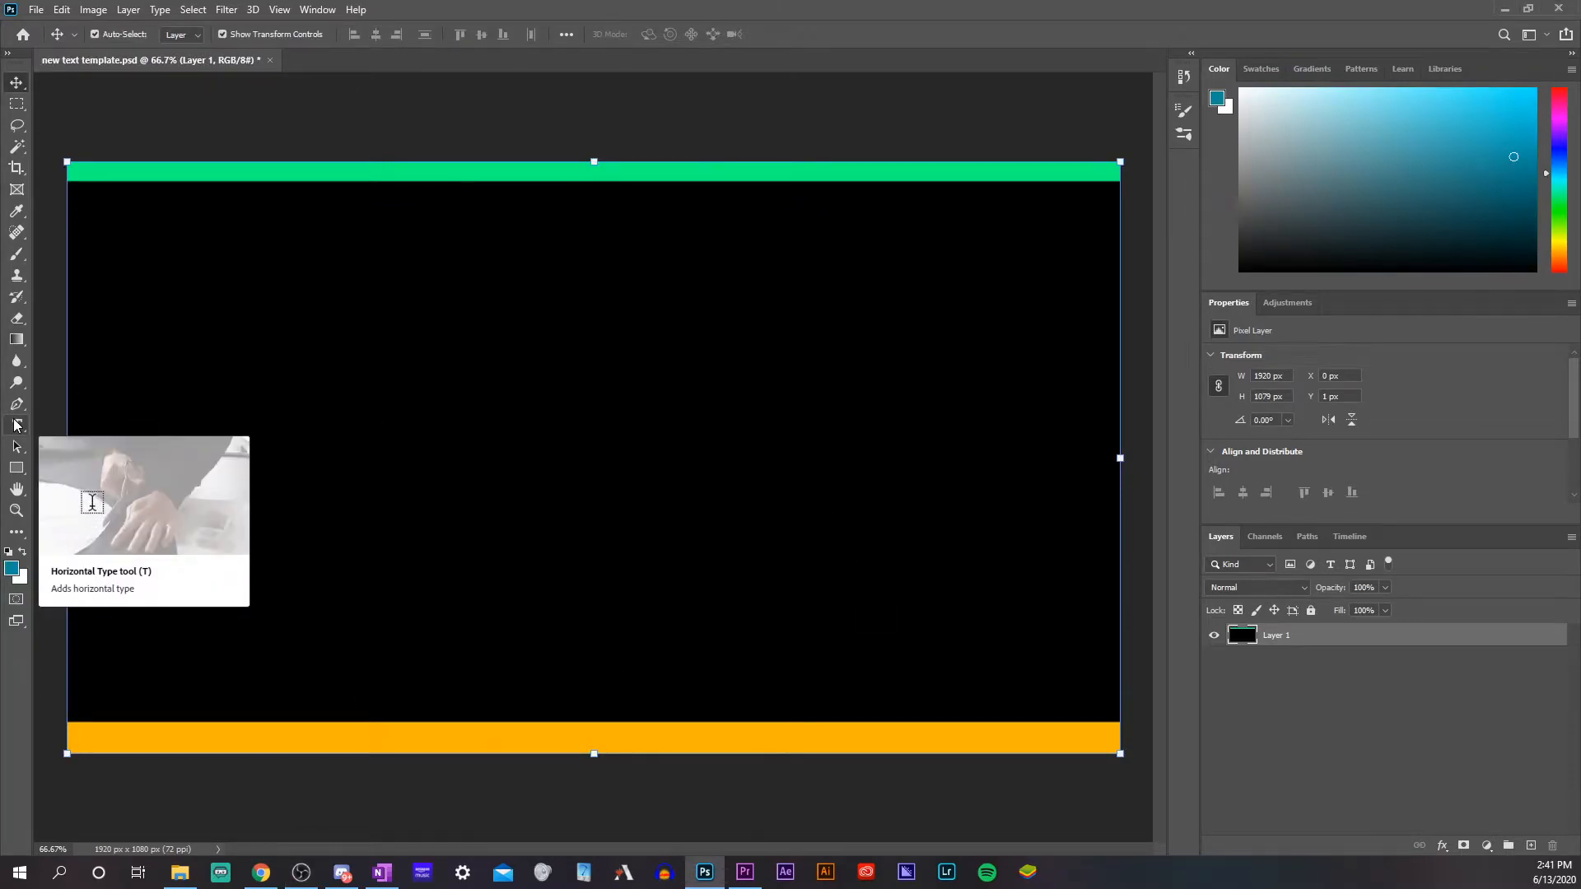
Add the horizontal text "THE FINAL HOUR" in orange Impacted 2.0 at 310 pt across the upper part of the canvas
{"action": "left_click", "coordinate": [17, 424]}
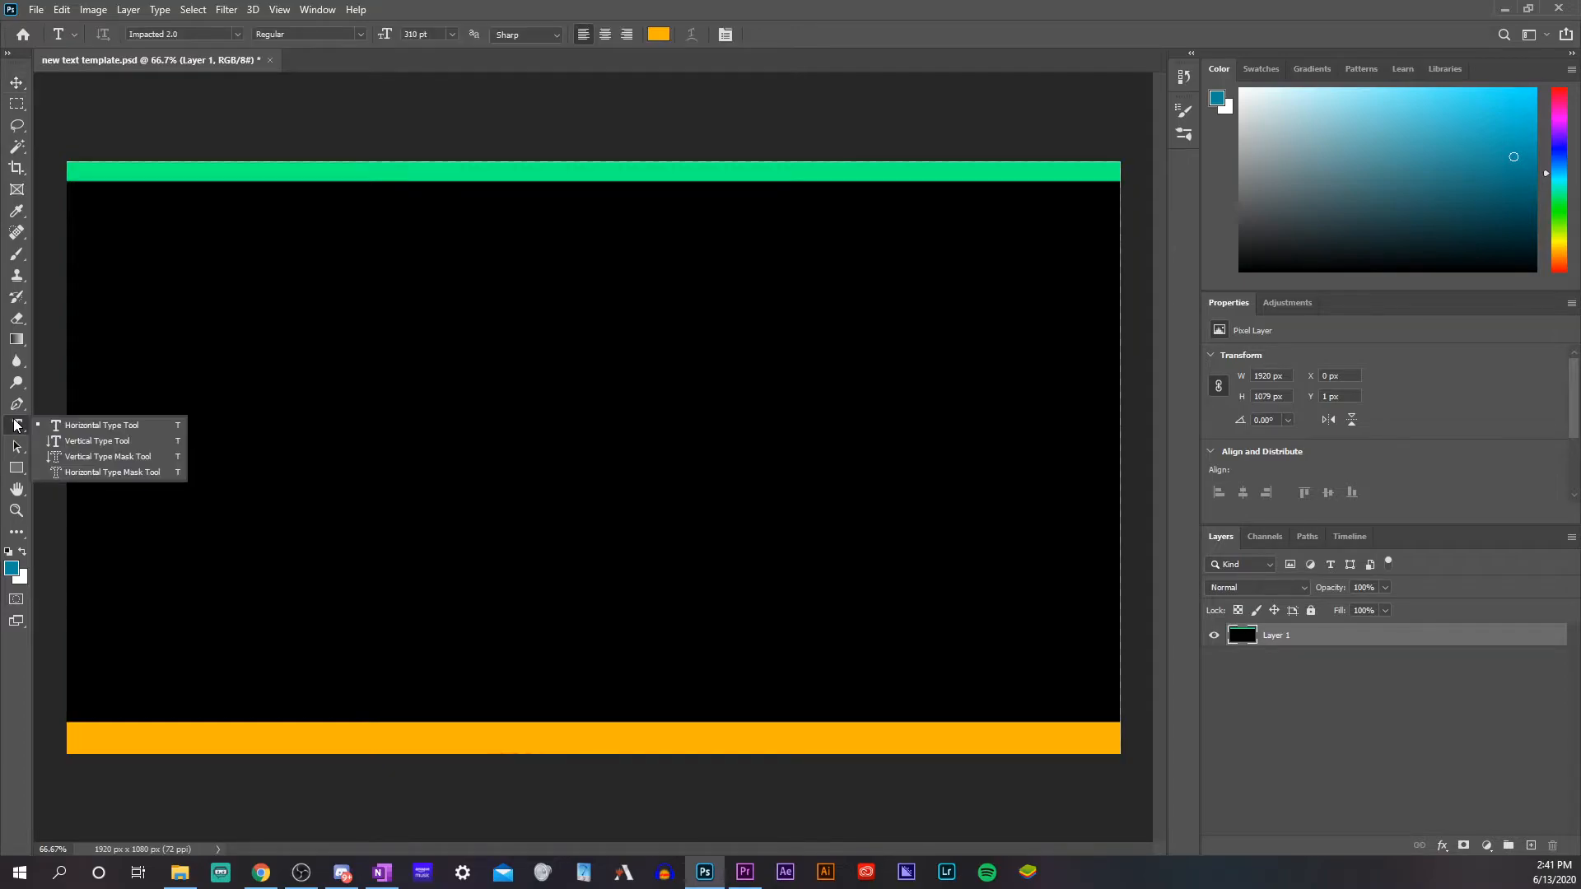
{"action": "left_click", "coordinate": [104, 424]}
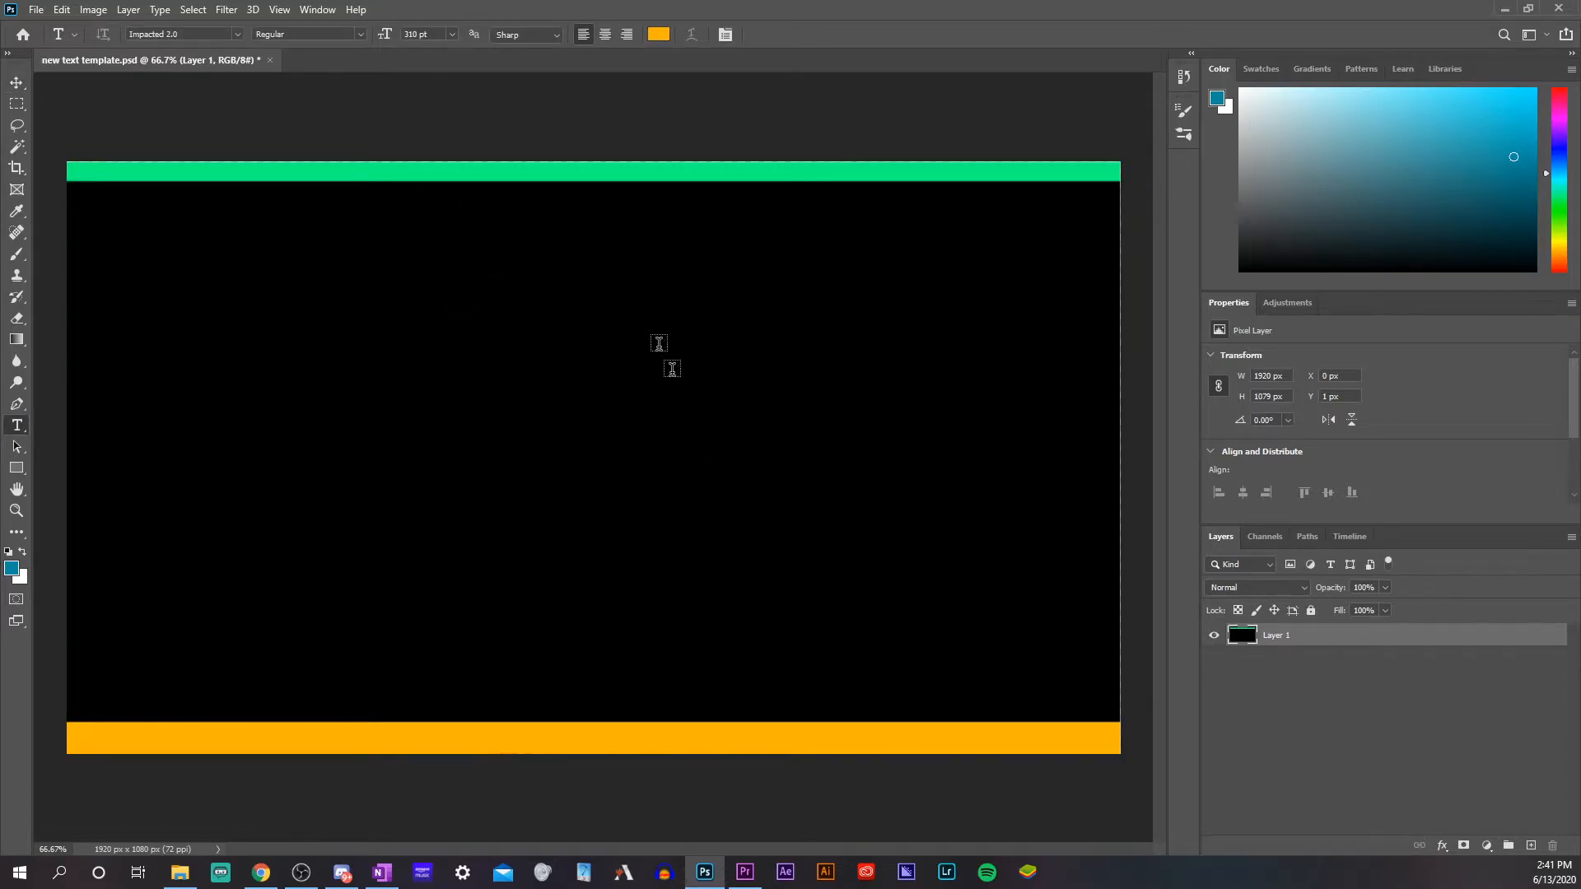
{"action": "left_click", "coordinate": [195, 360]}
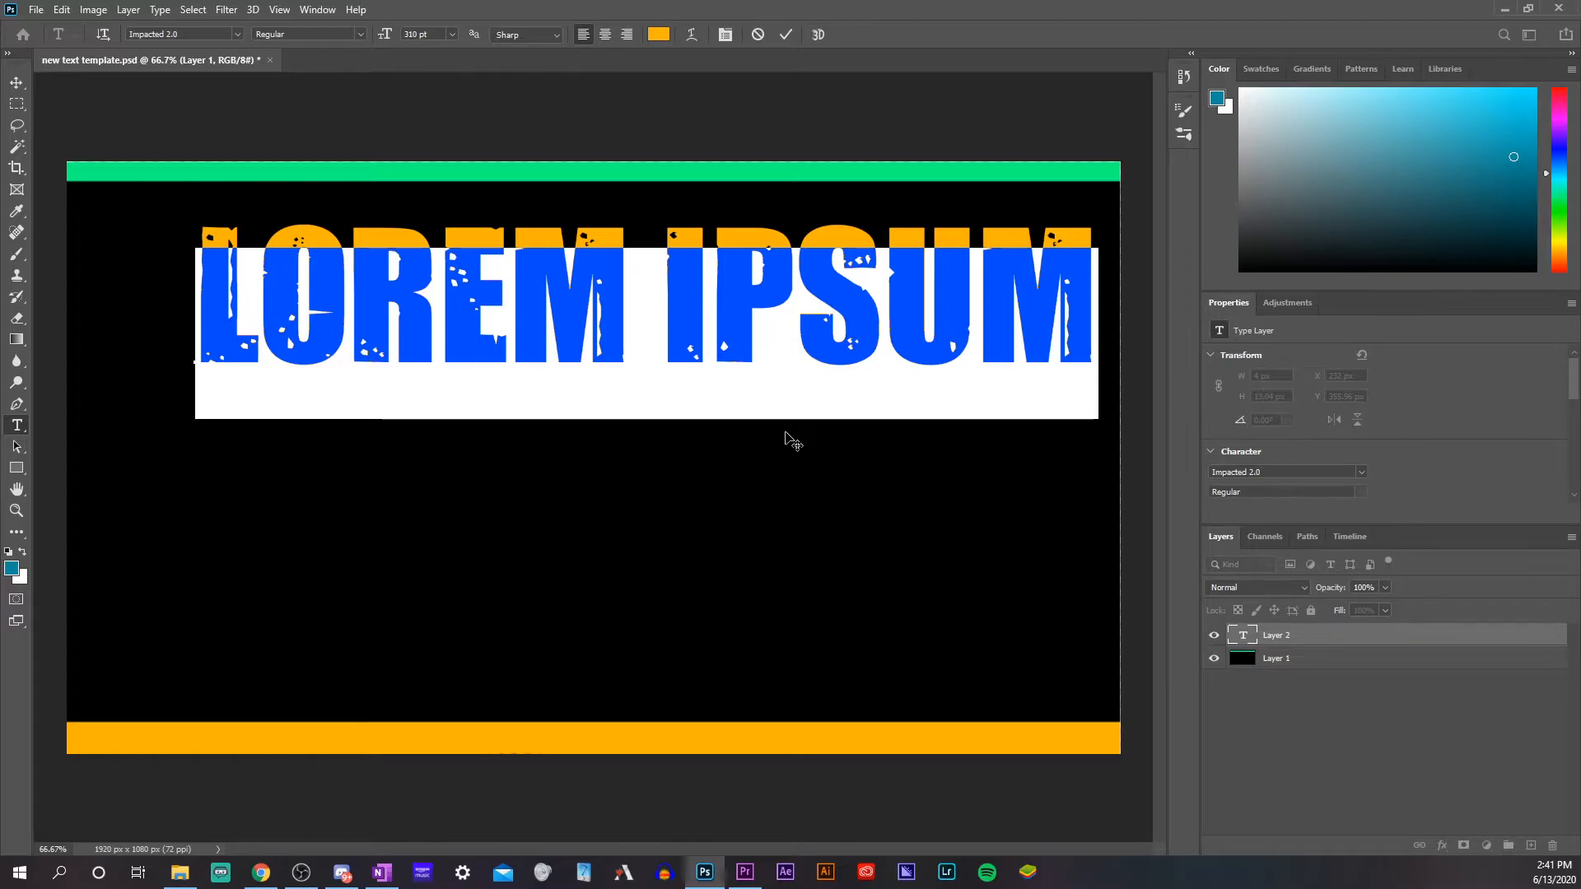
{"action": "type", "text": "THE "}
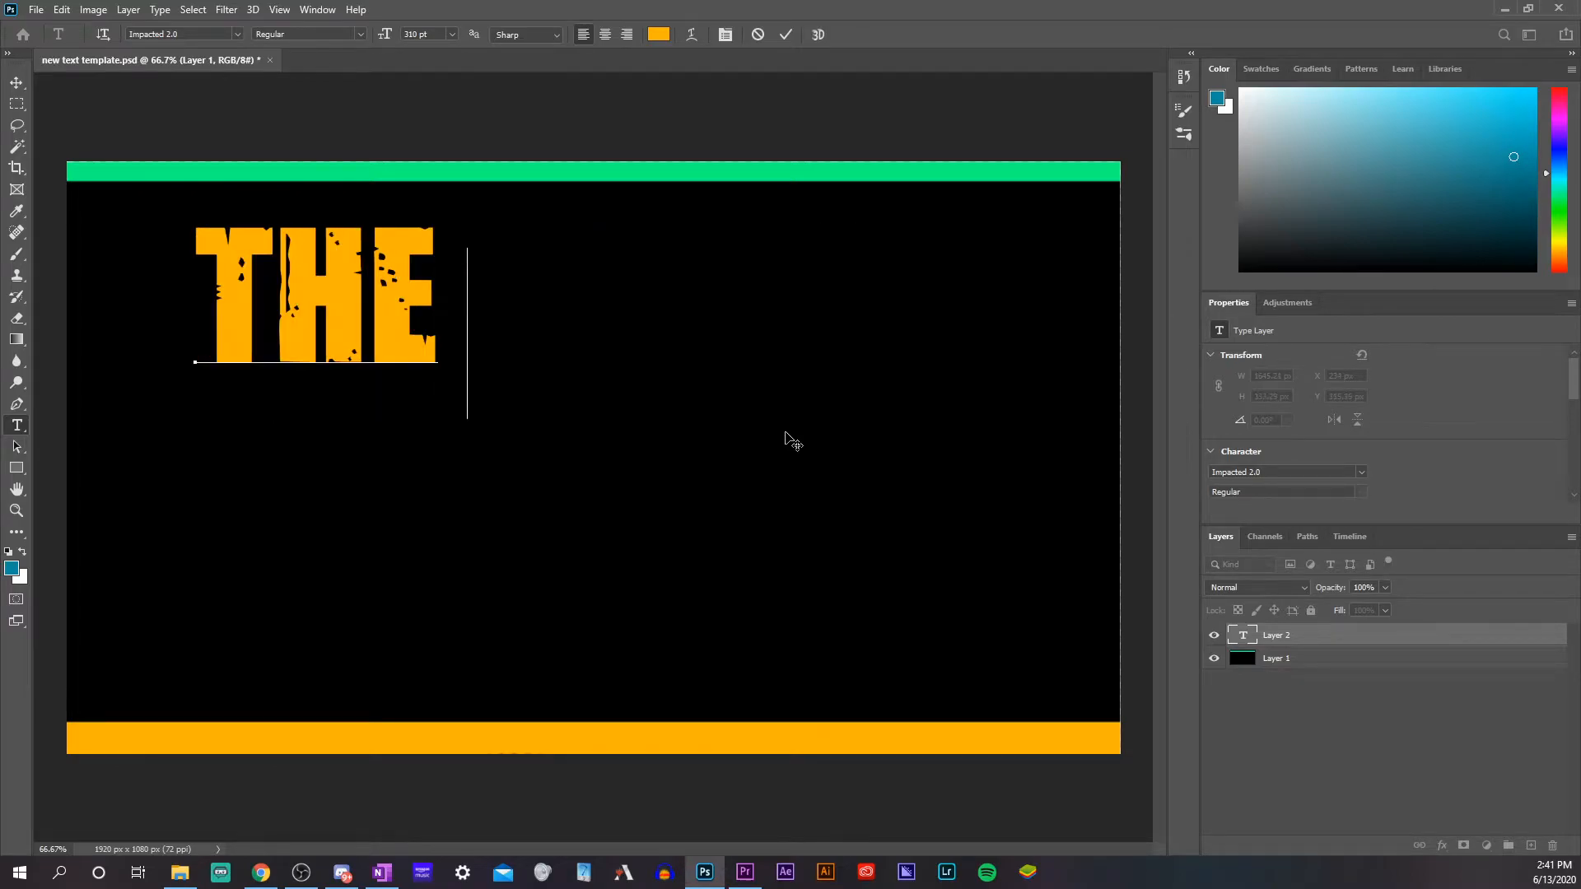
{"action": "type", "text": "FINAL HOU"}
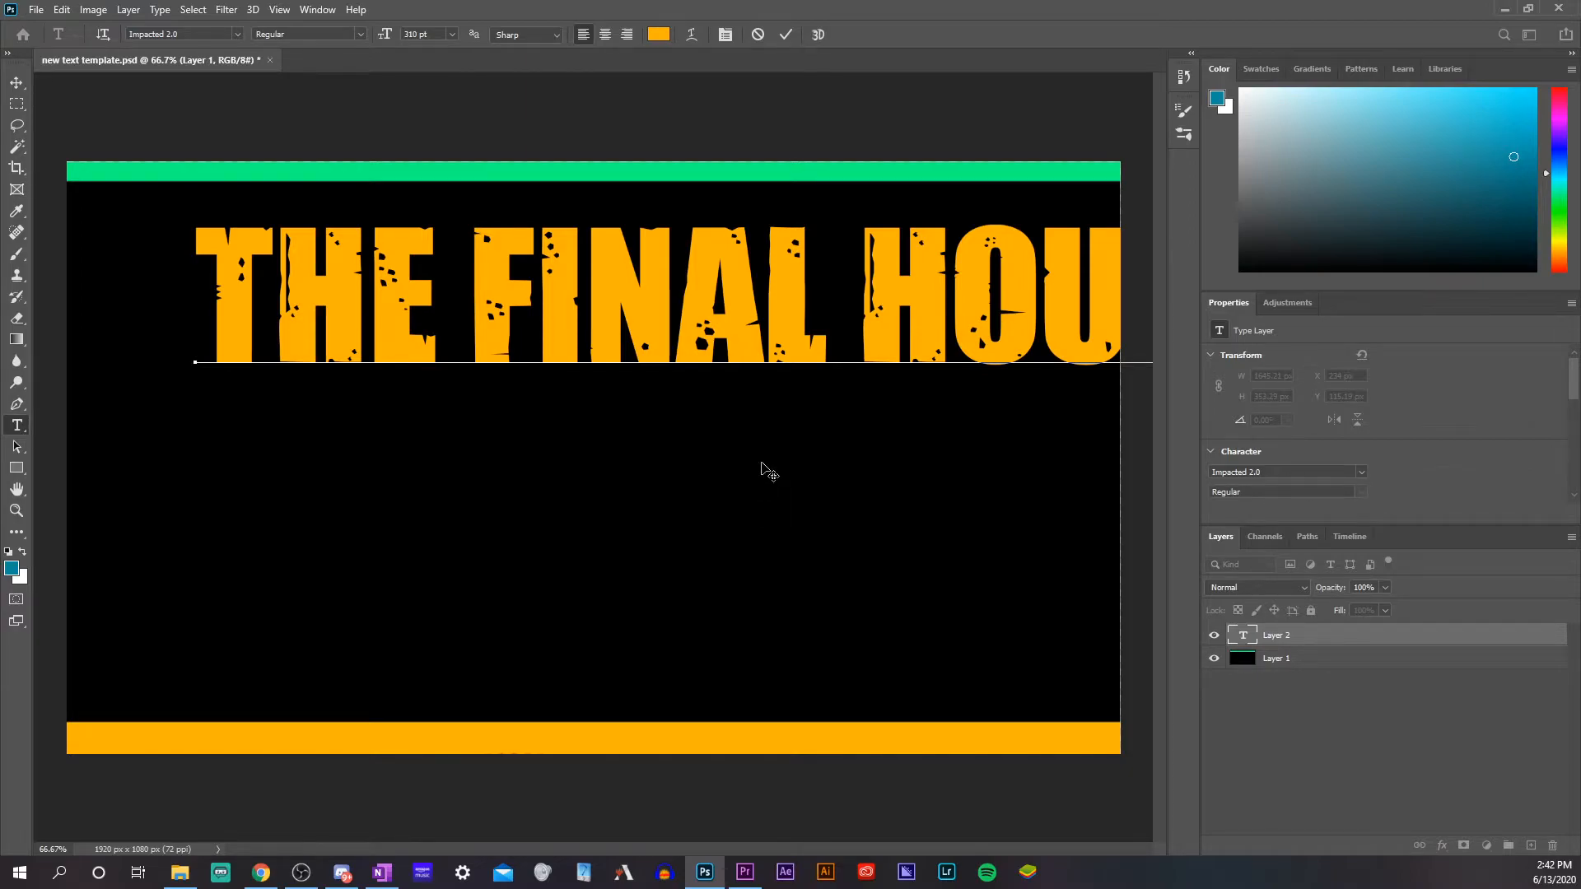
{"action": "left_click_drag", "start_coordinate": [760, 467], "coordinate": [631, 462]}
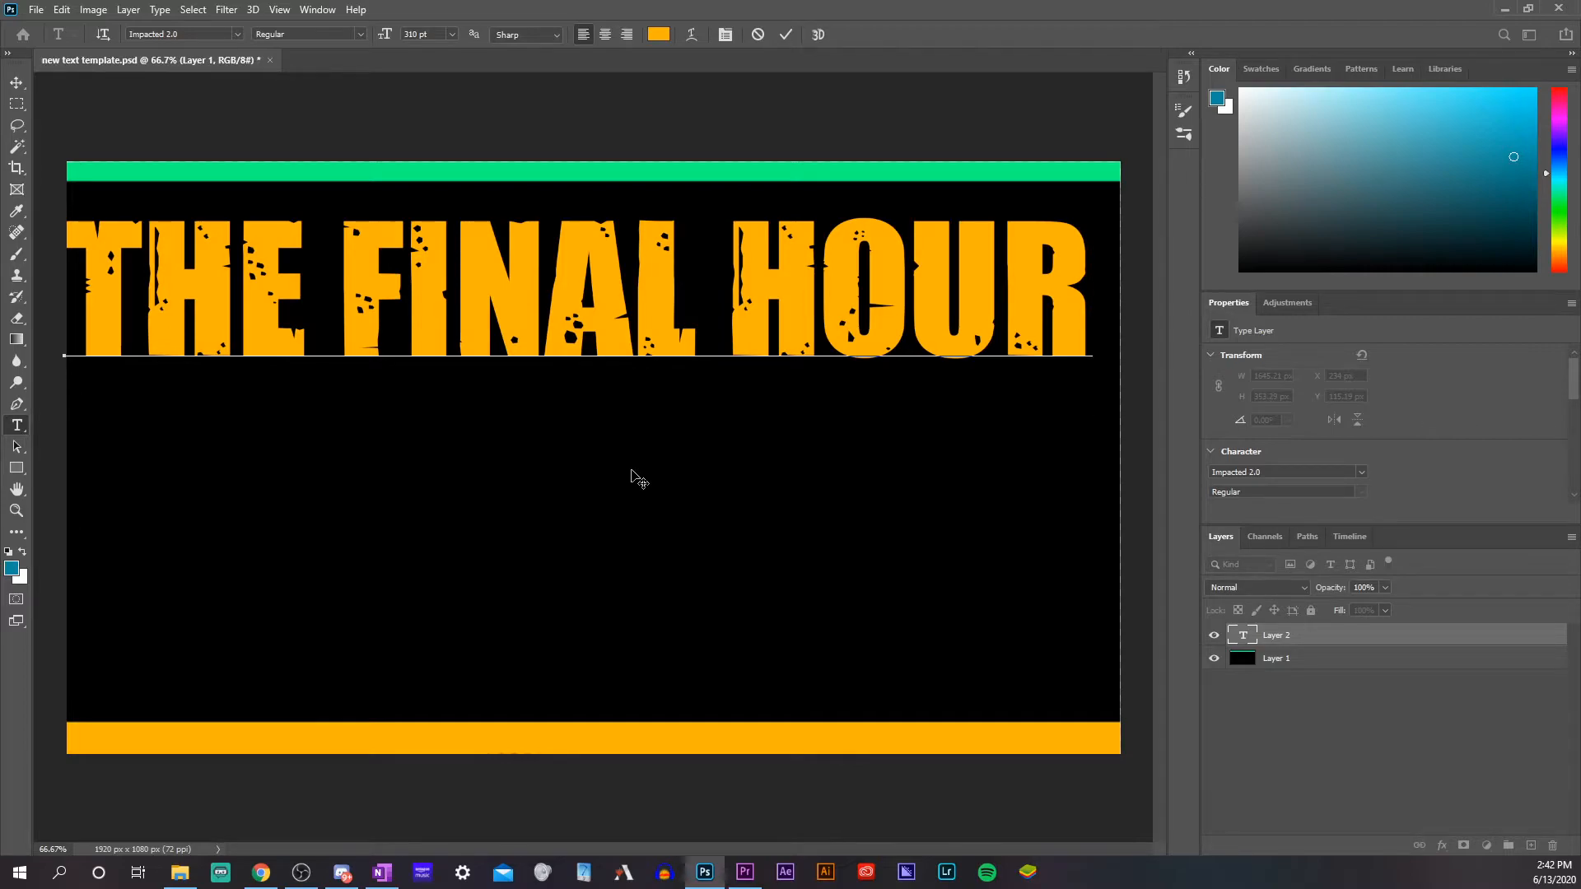
Scale the "THE FINAL HOUR" text to about 95.5% and centre it directly beneath the green strip
{"action": "left_click", "coordinate": [15, 84]}
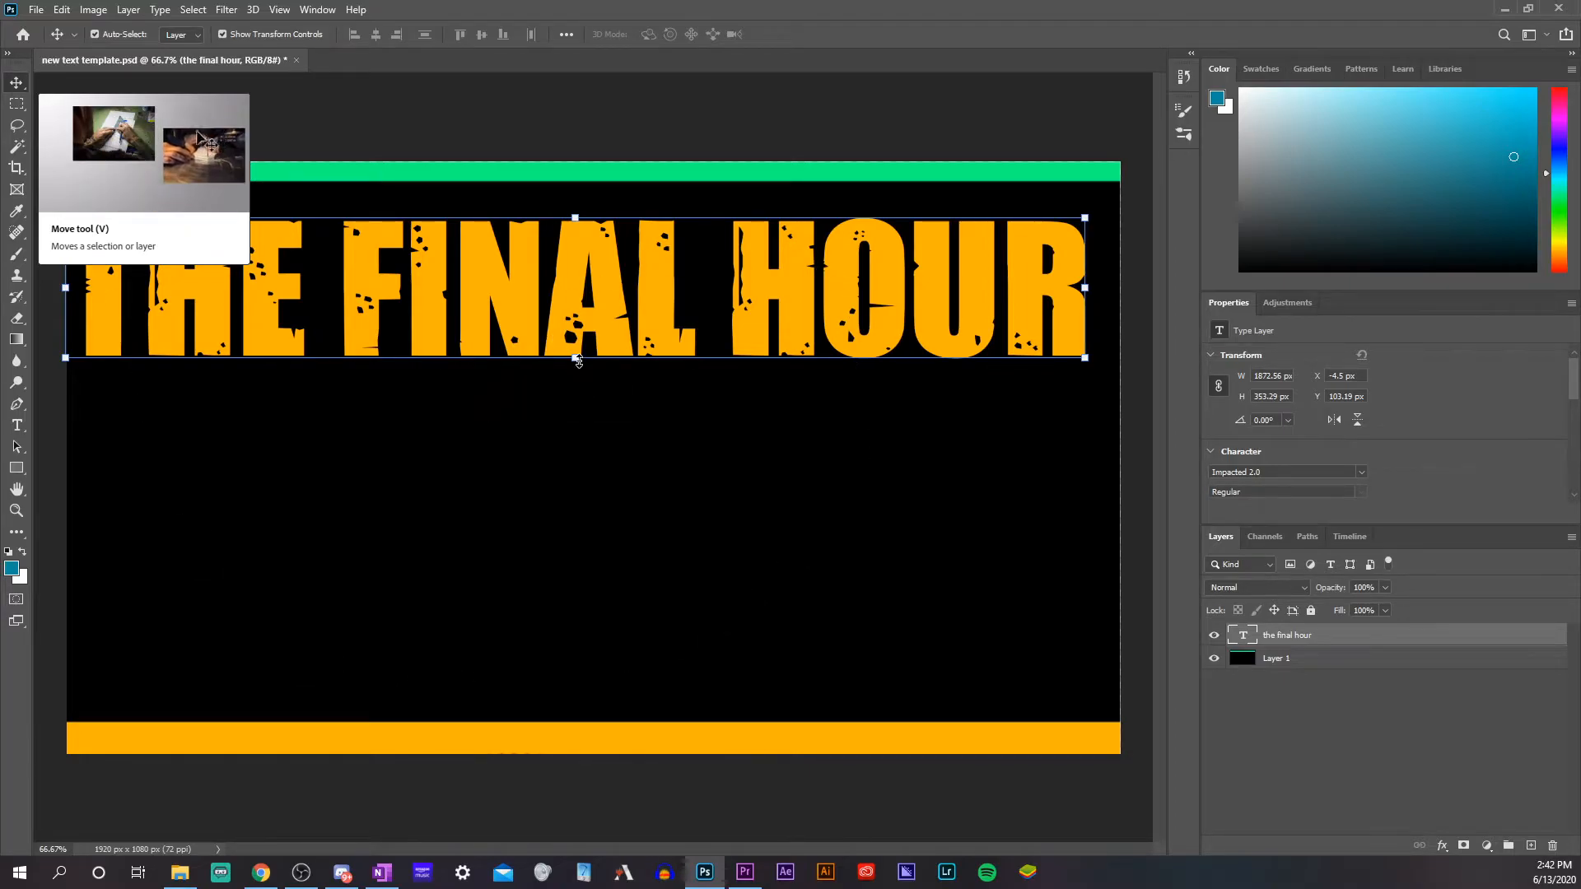
{"action": "left_click_drag", "start_coordinate": [577, 340], "coordinate": [634, 288]}
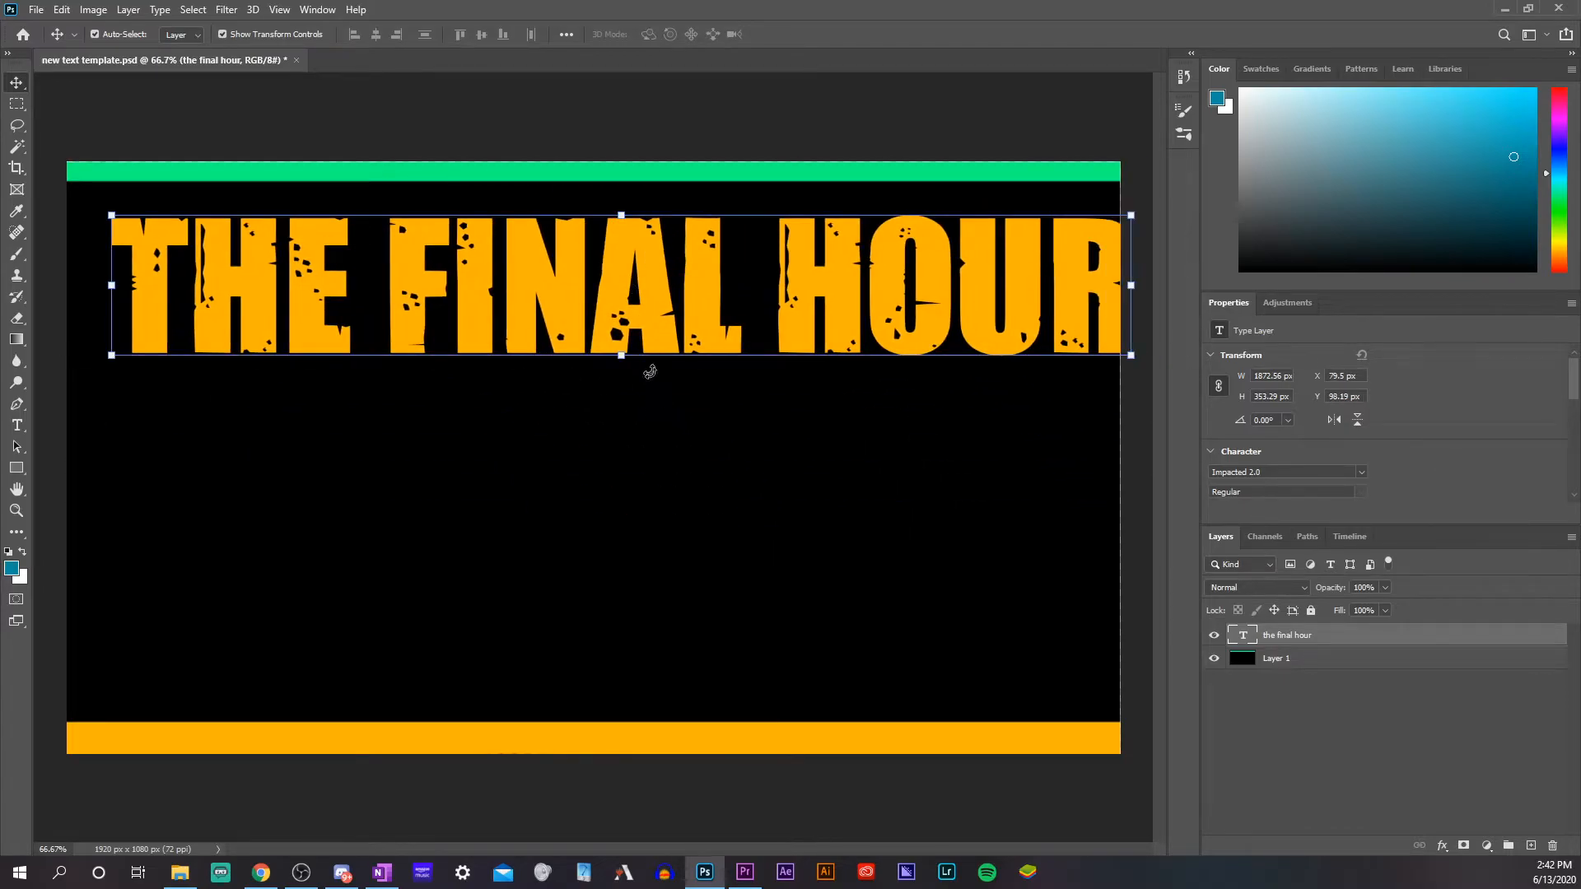
{"action": "left_click_drag", "start_coordinate": [103, 352], "coordinate": [553, 312]}
{"action": "left_click_drag", "start_coordinate": [910, 314], "coordinate": [659, 319]}
{"action": "left_click_drag", "start_coordinate": [594, 262], "coordinate": [607, 186]}
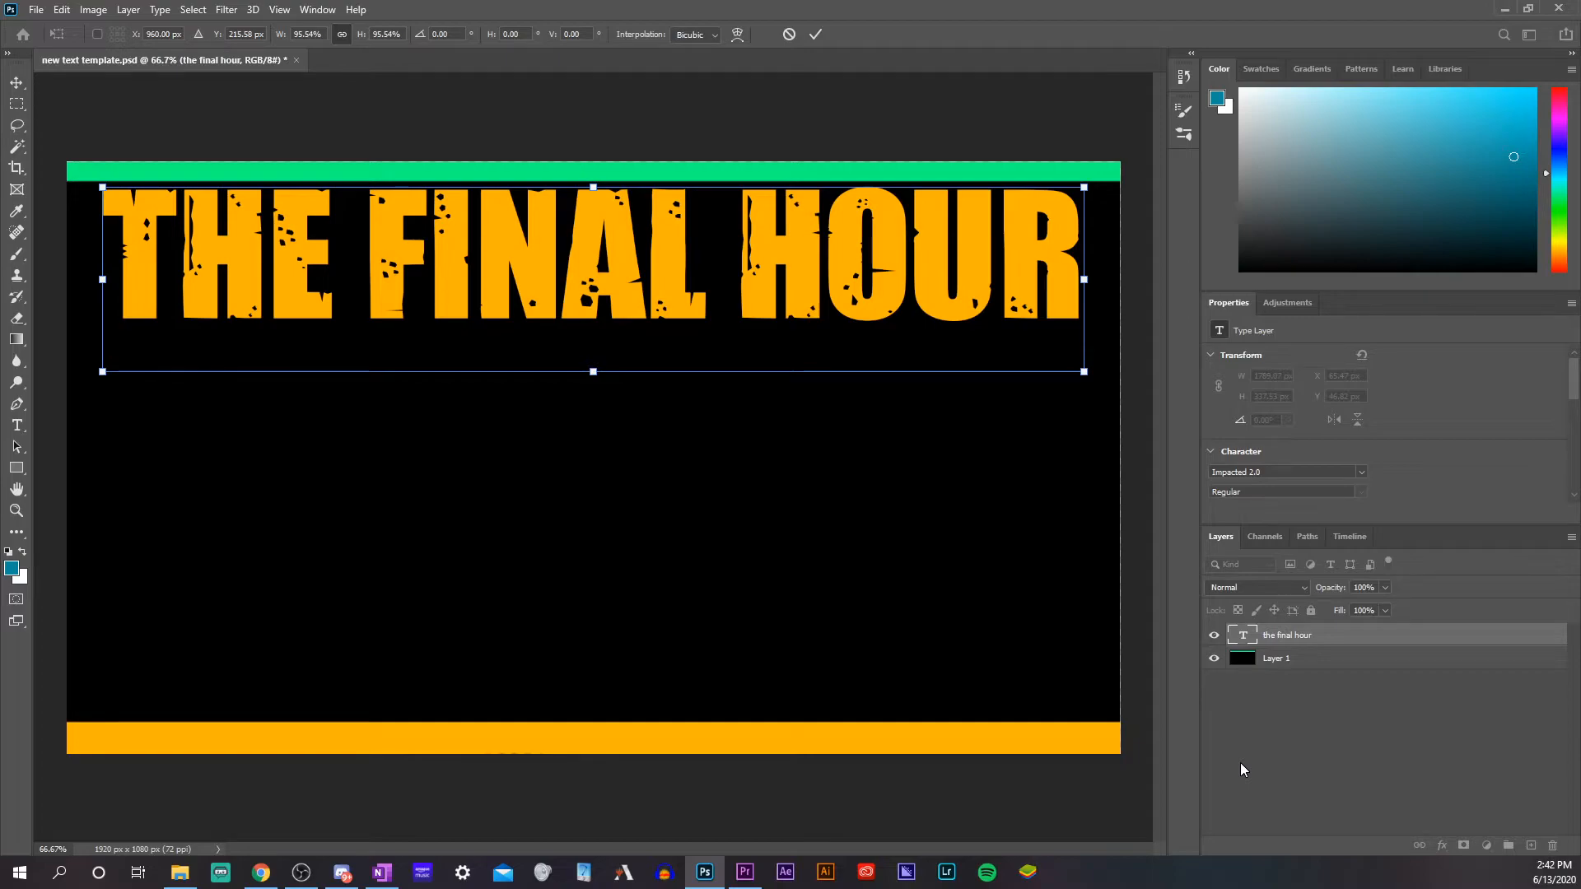
{"action": "left_click", "coordinate": [1287, 760]}
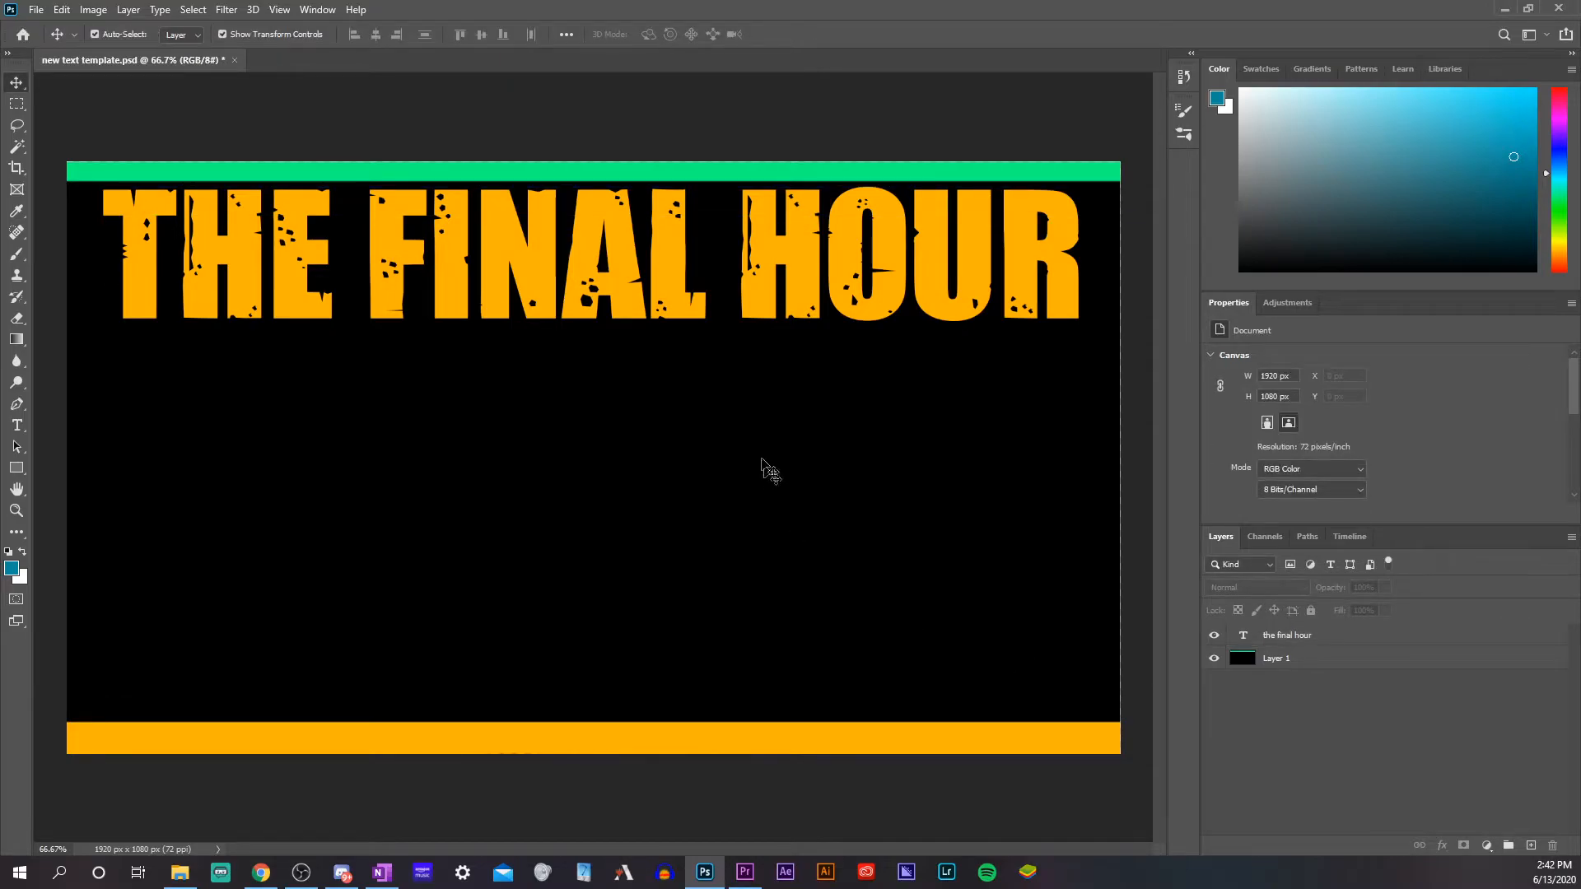
Add a second line of text, "NEW THUMBNAIL", in orange Impacted 2.0 at 310 pt below the title
{"action": "left_click", "coordinate": [12, 426]}
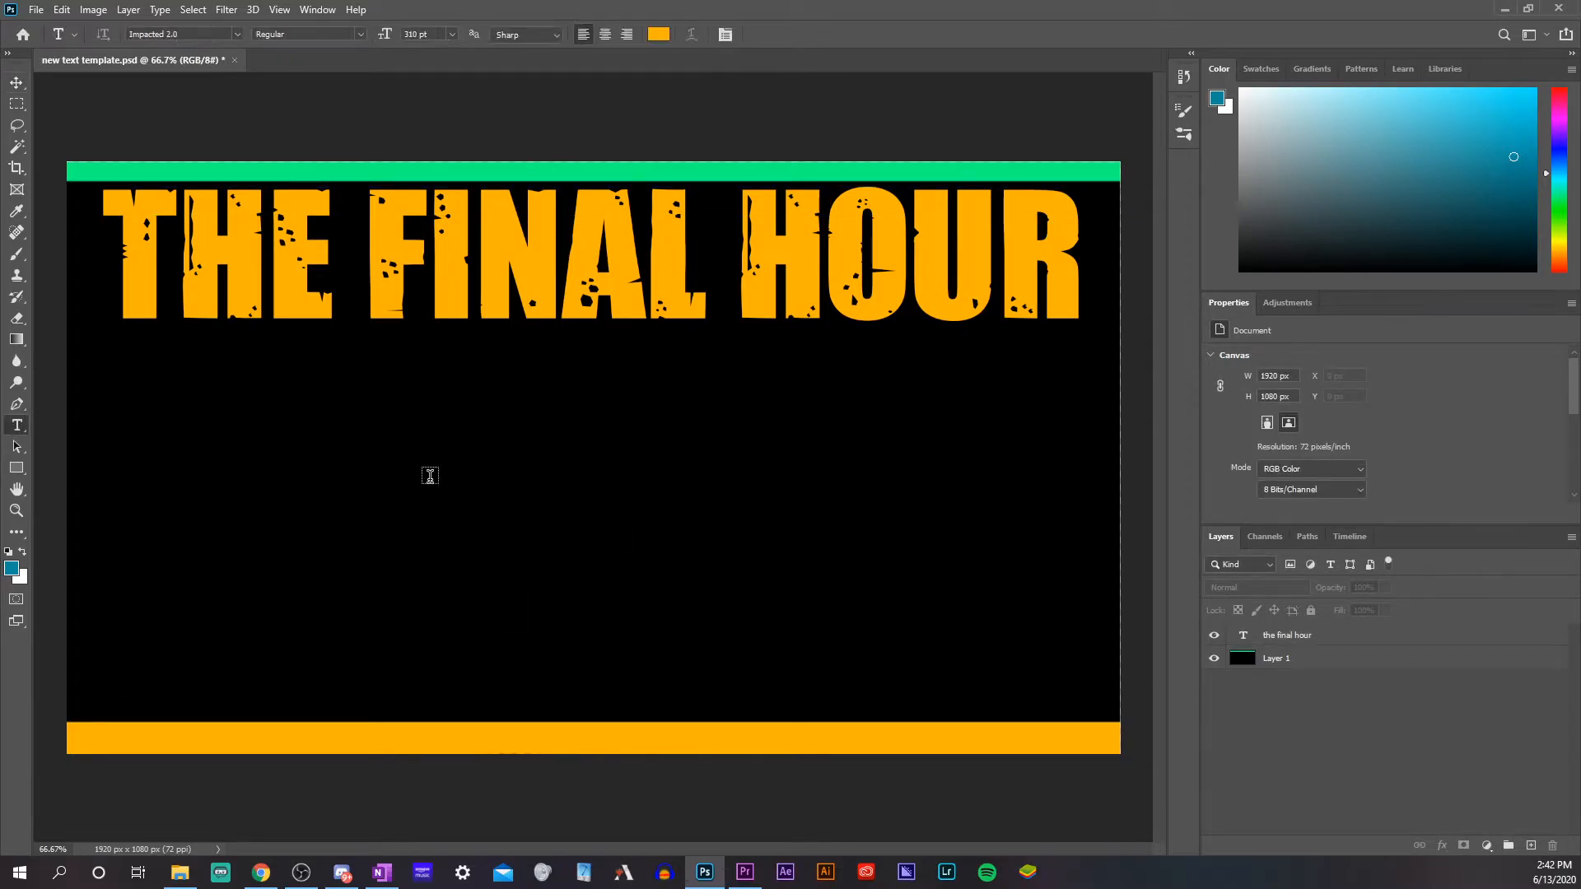
{"action": "left_click", "coordinate": [429, 475]}
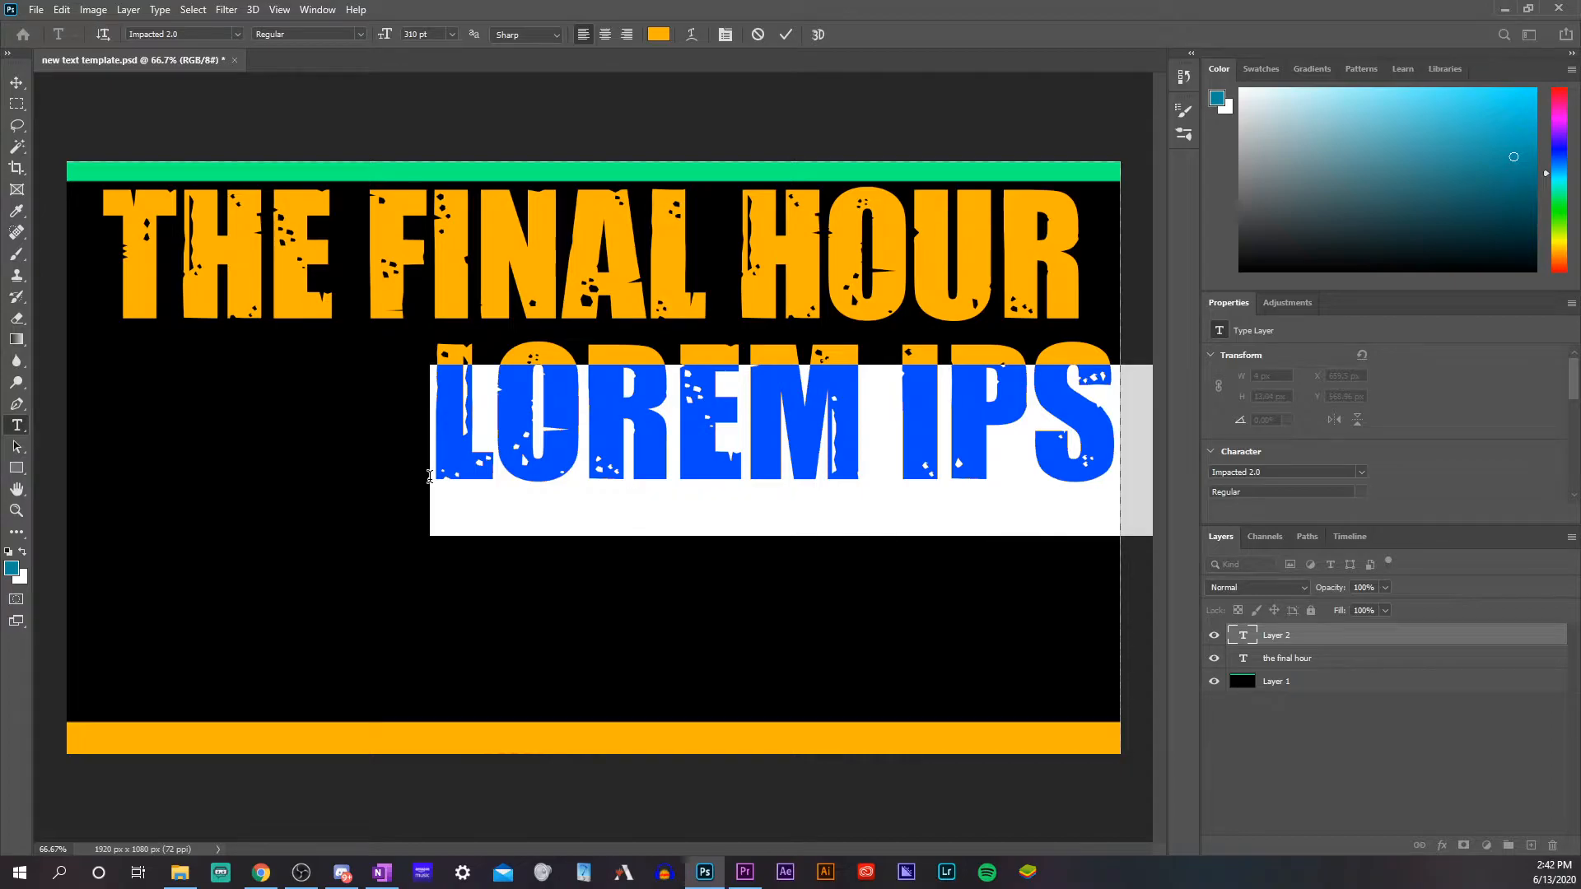
{"action": "type", "text": "NEW THUB"}
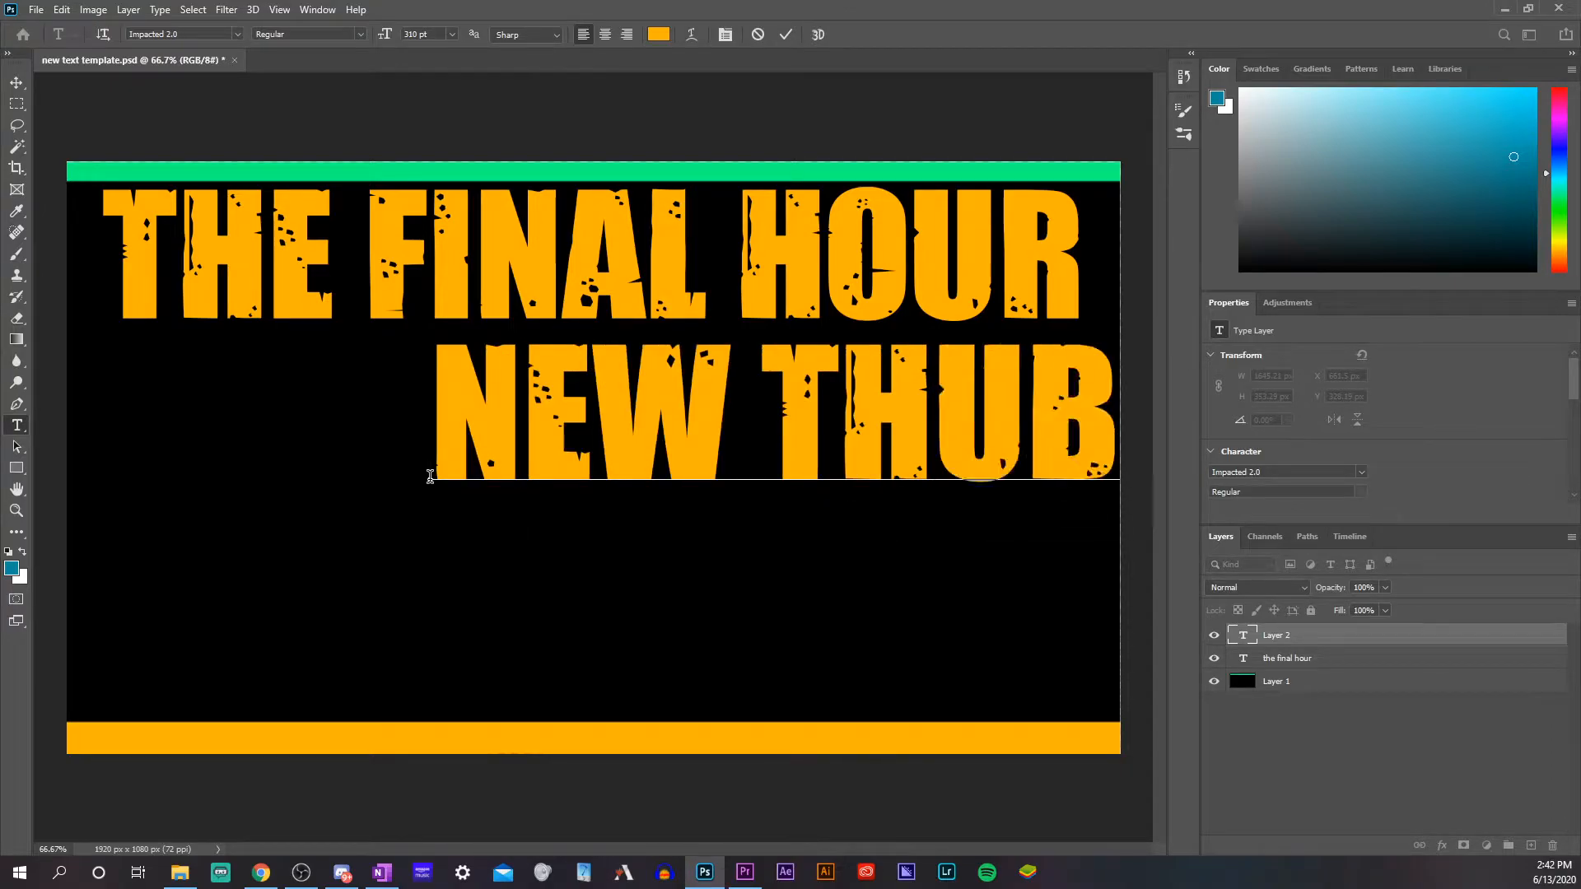
{"action": "key", "text": "BackSpace"}
{"action": "type", "text": "M"}
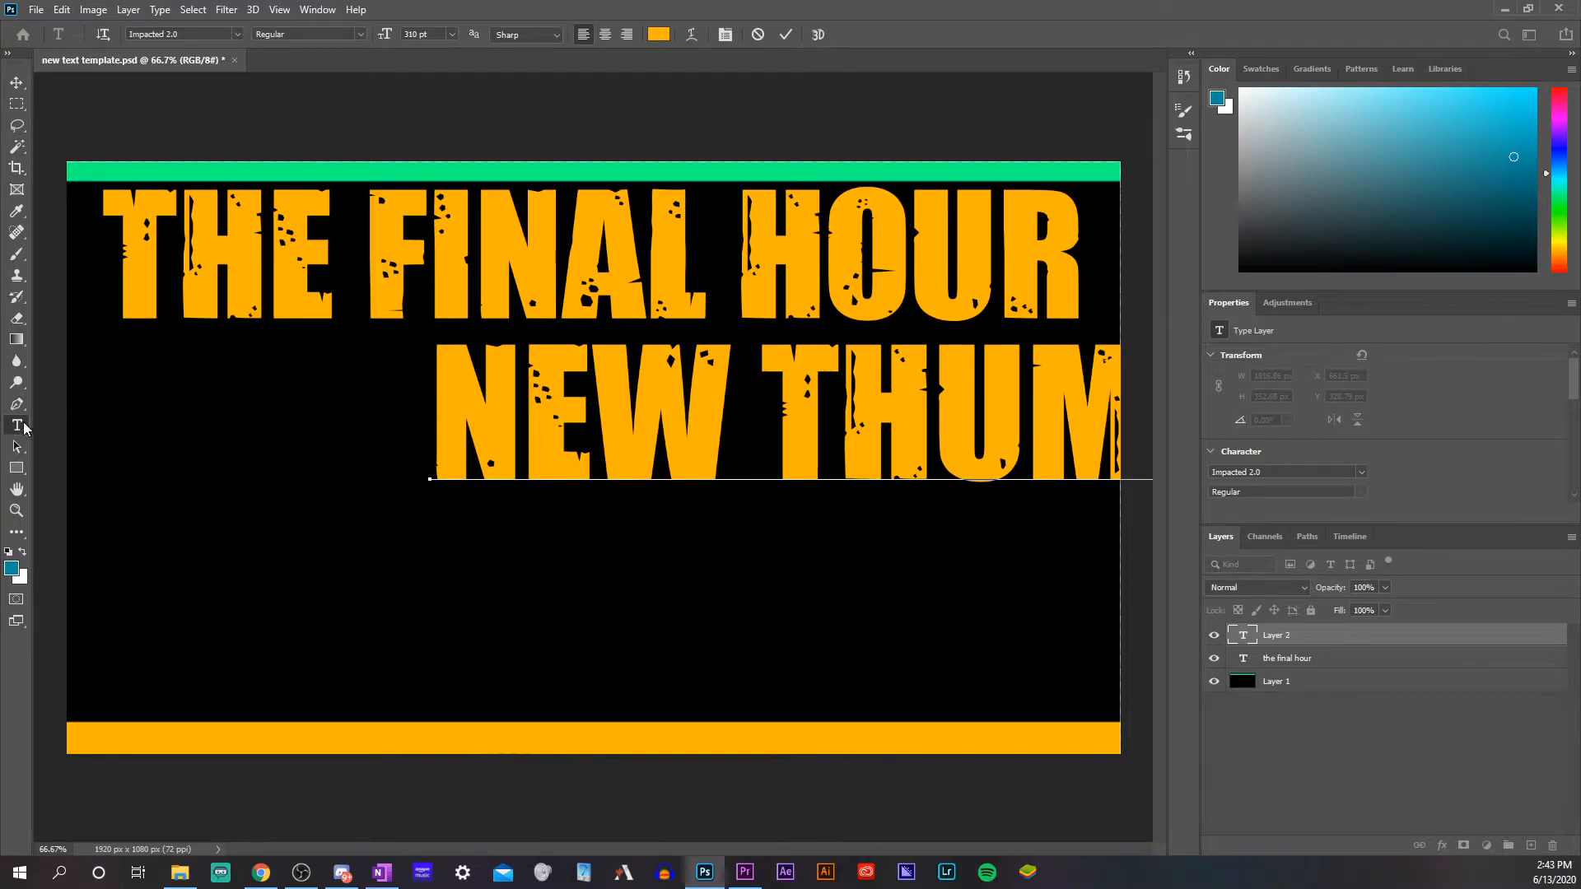
Commit the "NEW THUMBNAIL" text and move it directly beneath "THE FINAL HOUR", centred across the canvas
{"action": "left_click_drag", "start_coordinate": [801, 404], "coordinate": [455, 393]}
{"action": "left_click", "coordinate": [874, 672]}
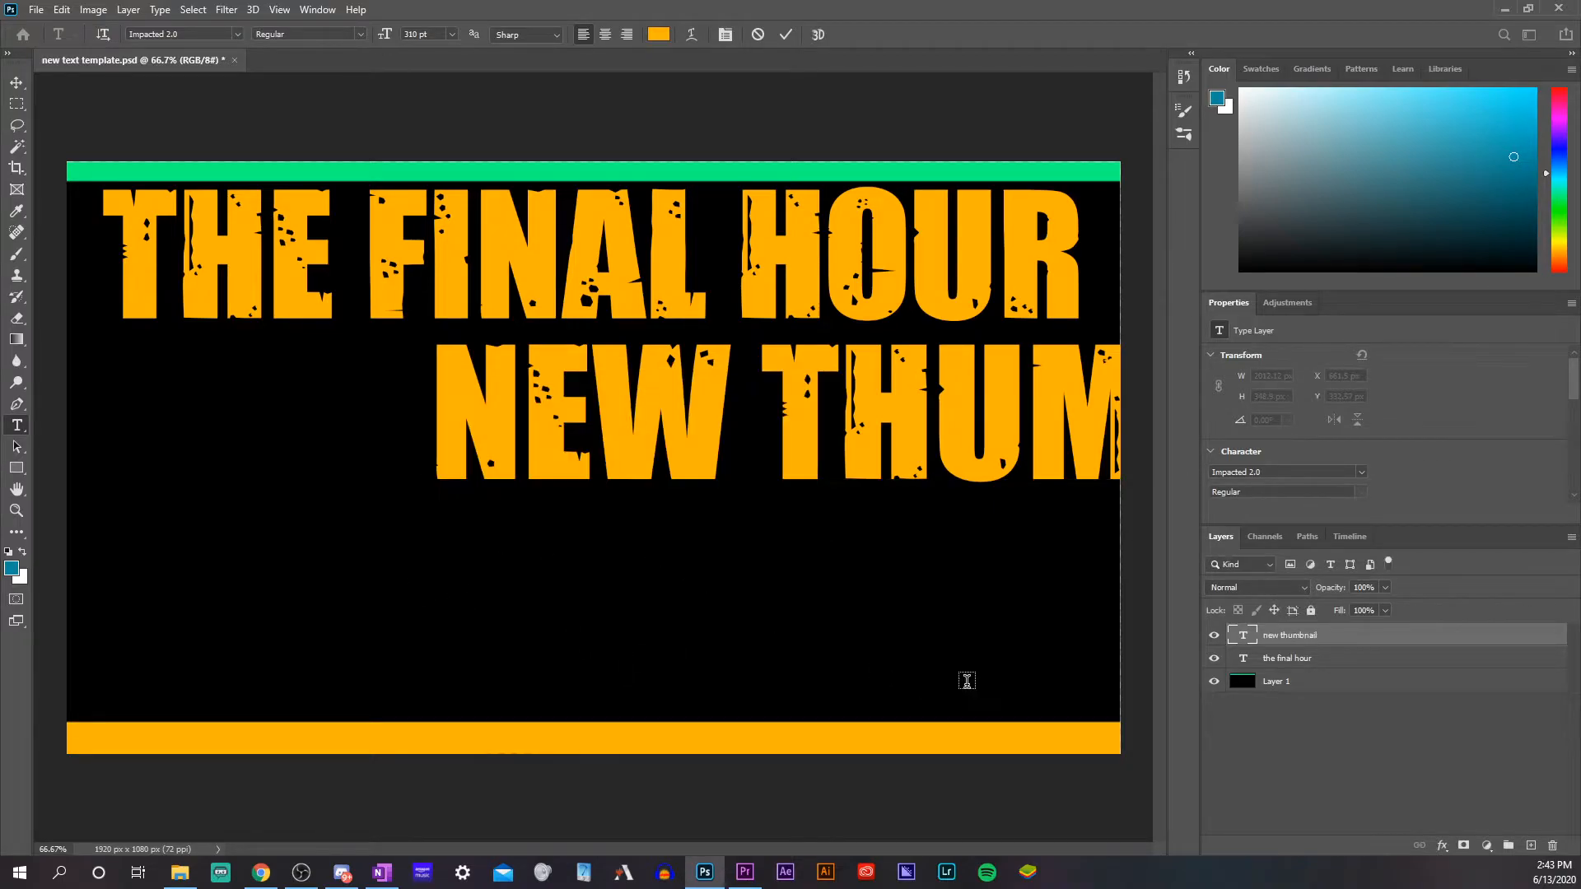
{"action": "left_click", "coordinate": [22, 92]}
{"action": "left_click_drag", "start_coordinate": [837, 415], "coordinate": [452, 398]}
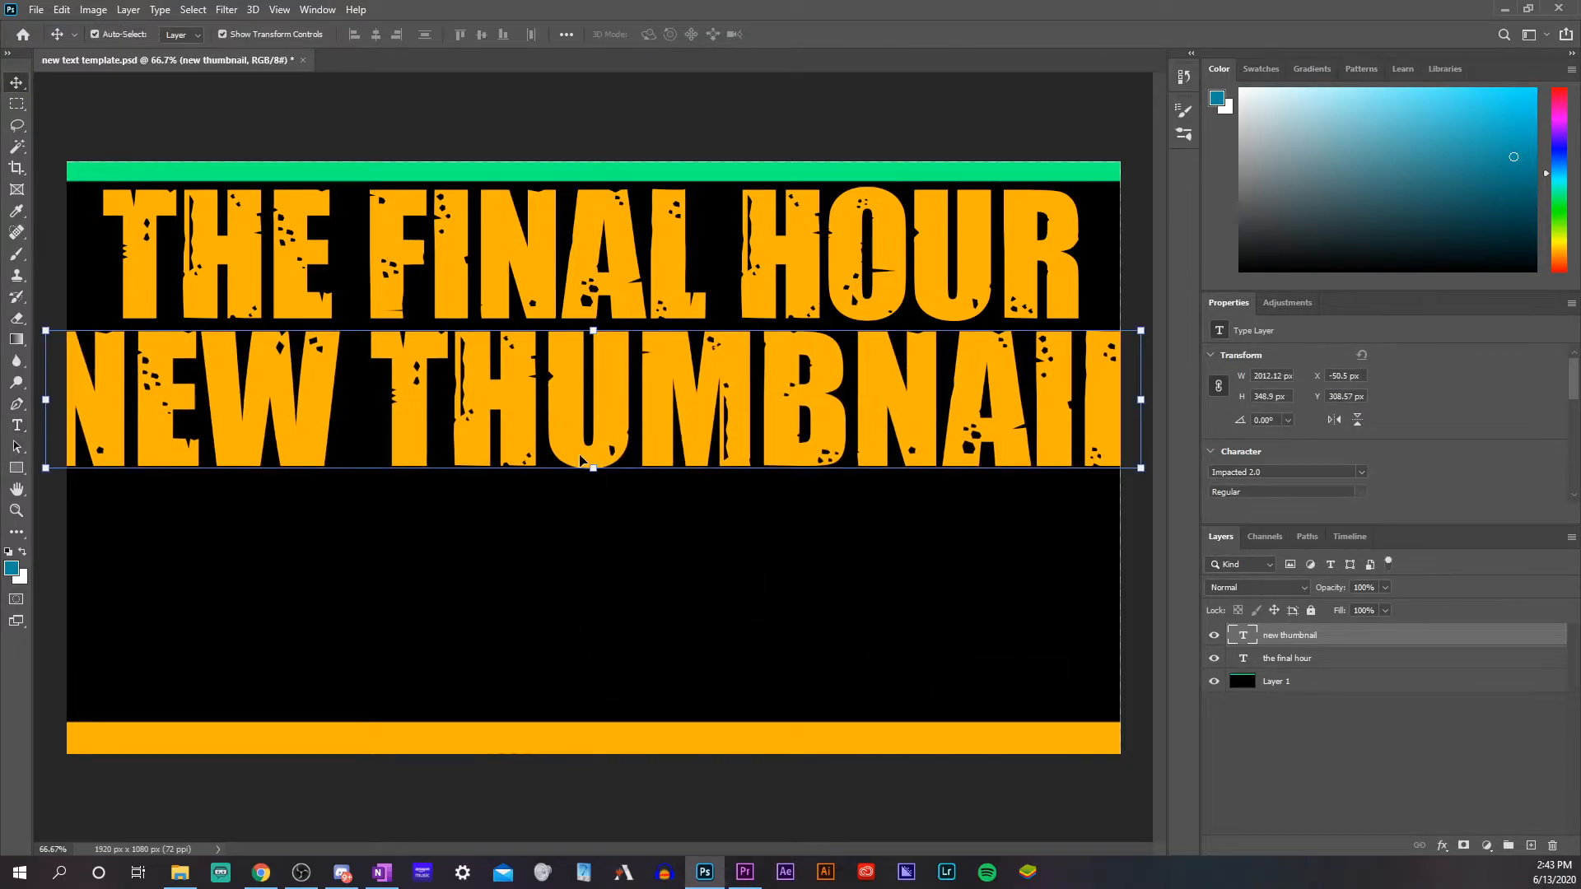
Scale the "NEW THUMBNAIL" text to about 42% and add "TEMPLATE" in orange Impacted 2.0 at 310 pt below it
{"action": "mouse_move", "coordinate": [593, 466]}
{"action": "left_mouse_down"}
{"action": "mouse_move", "coordinate": [596, 428]}
{"action": "mouse_move", "coordinate": [593, 530]}
{"action": "mouse_move", "coordinate": [614, 409]}
{"action": "mouse_move", "coordinate": [613, 448]}
{"action": "left_mouse_up"}
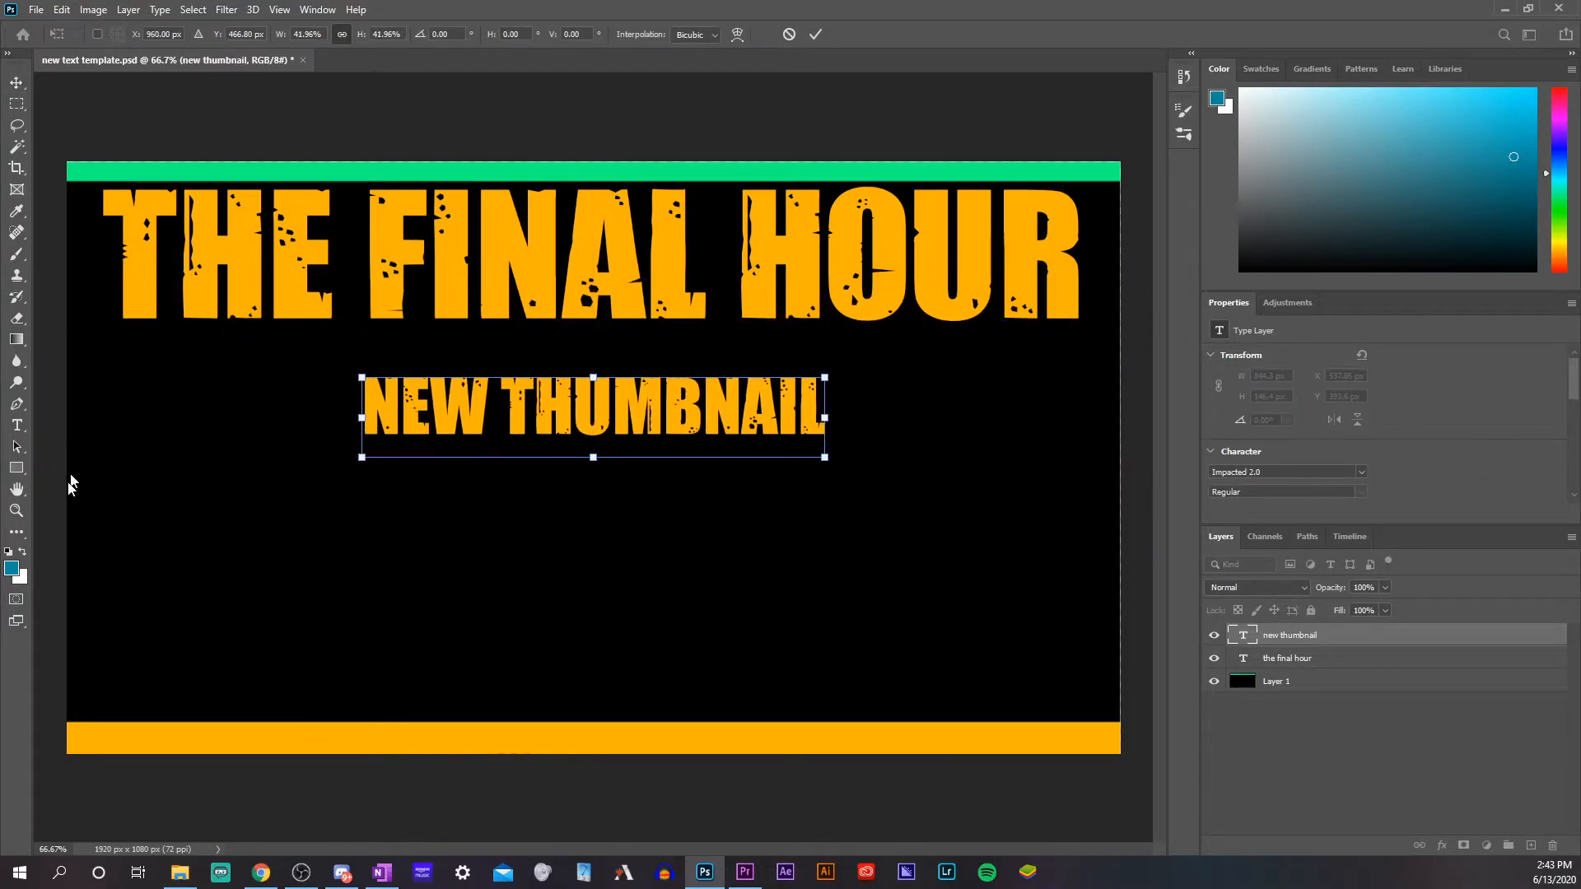
{"action": "left_click", "coordinate": [17, 425]}
{"action": "left_click", "coordinate": [356, 590]}
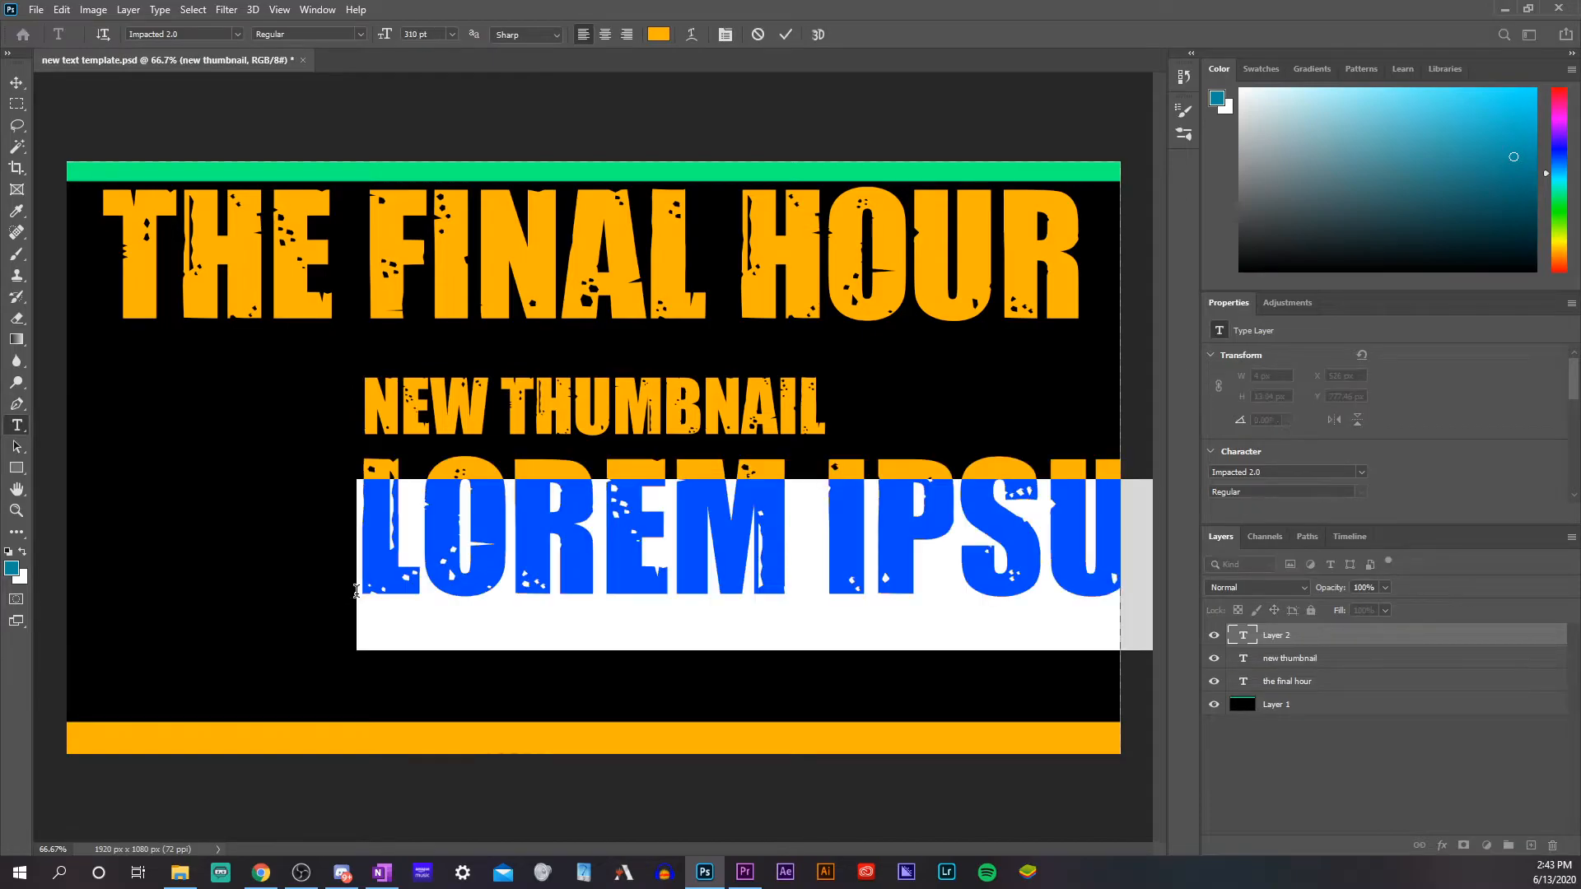
{"action": "type", "text": "TEMPLATE"}
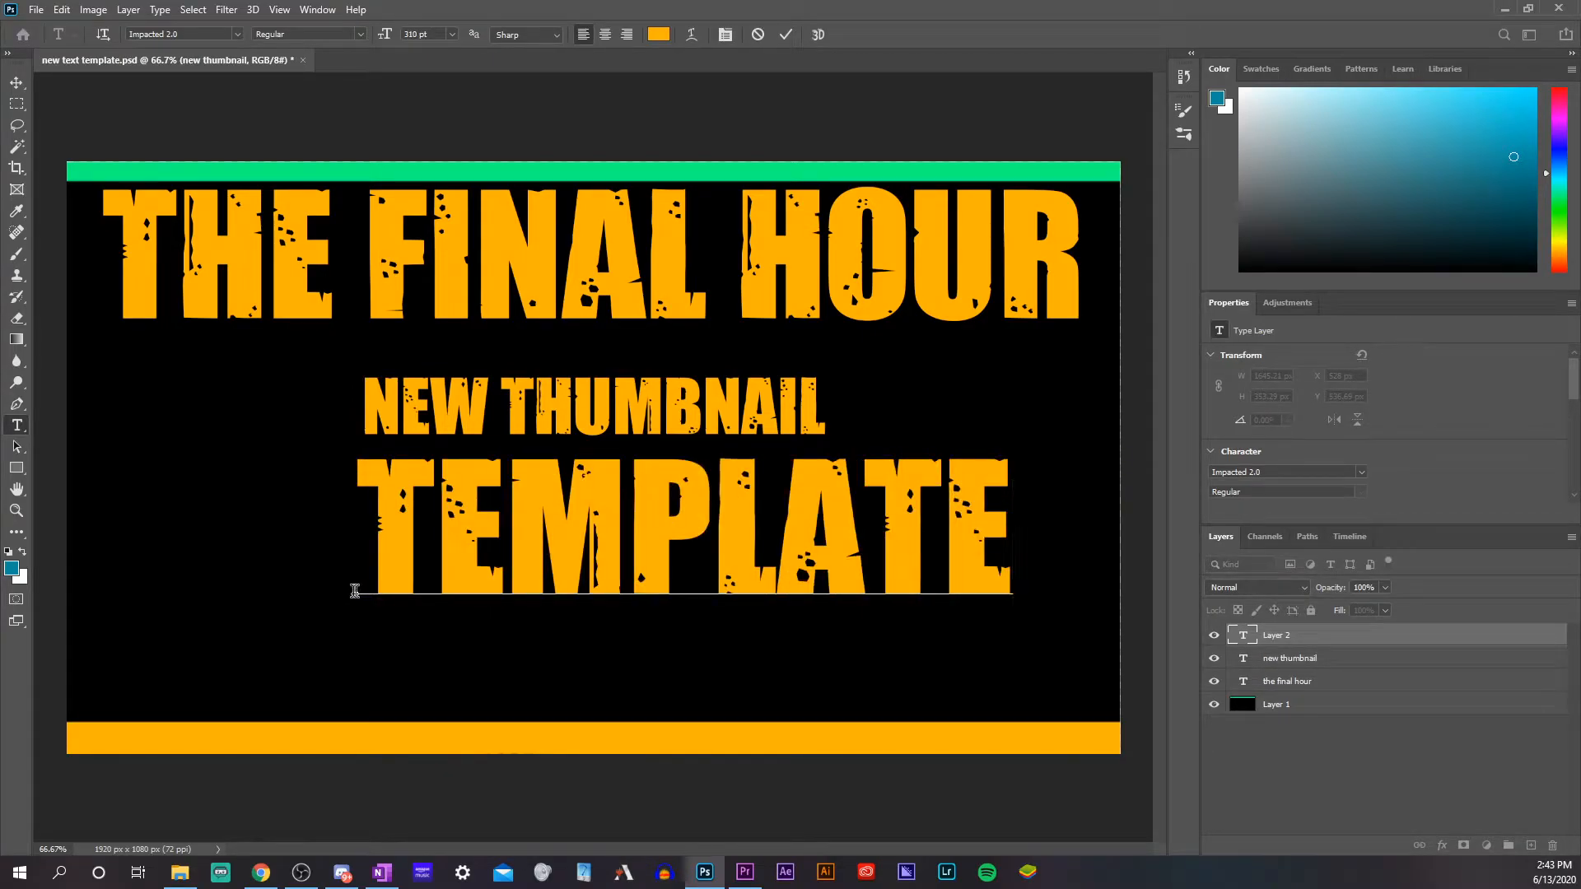
Centre the "TEMPLATE" text above the orange strip and lower "NEW THUMBNAIL" to sit midway between the two large lines
{"action": "left_click", "coordinate": [14, 84]}
{"action": "left_click_drag", "start_coordinate": [712, 542], "coordinate": [624, 609]}
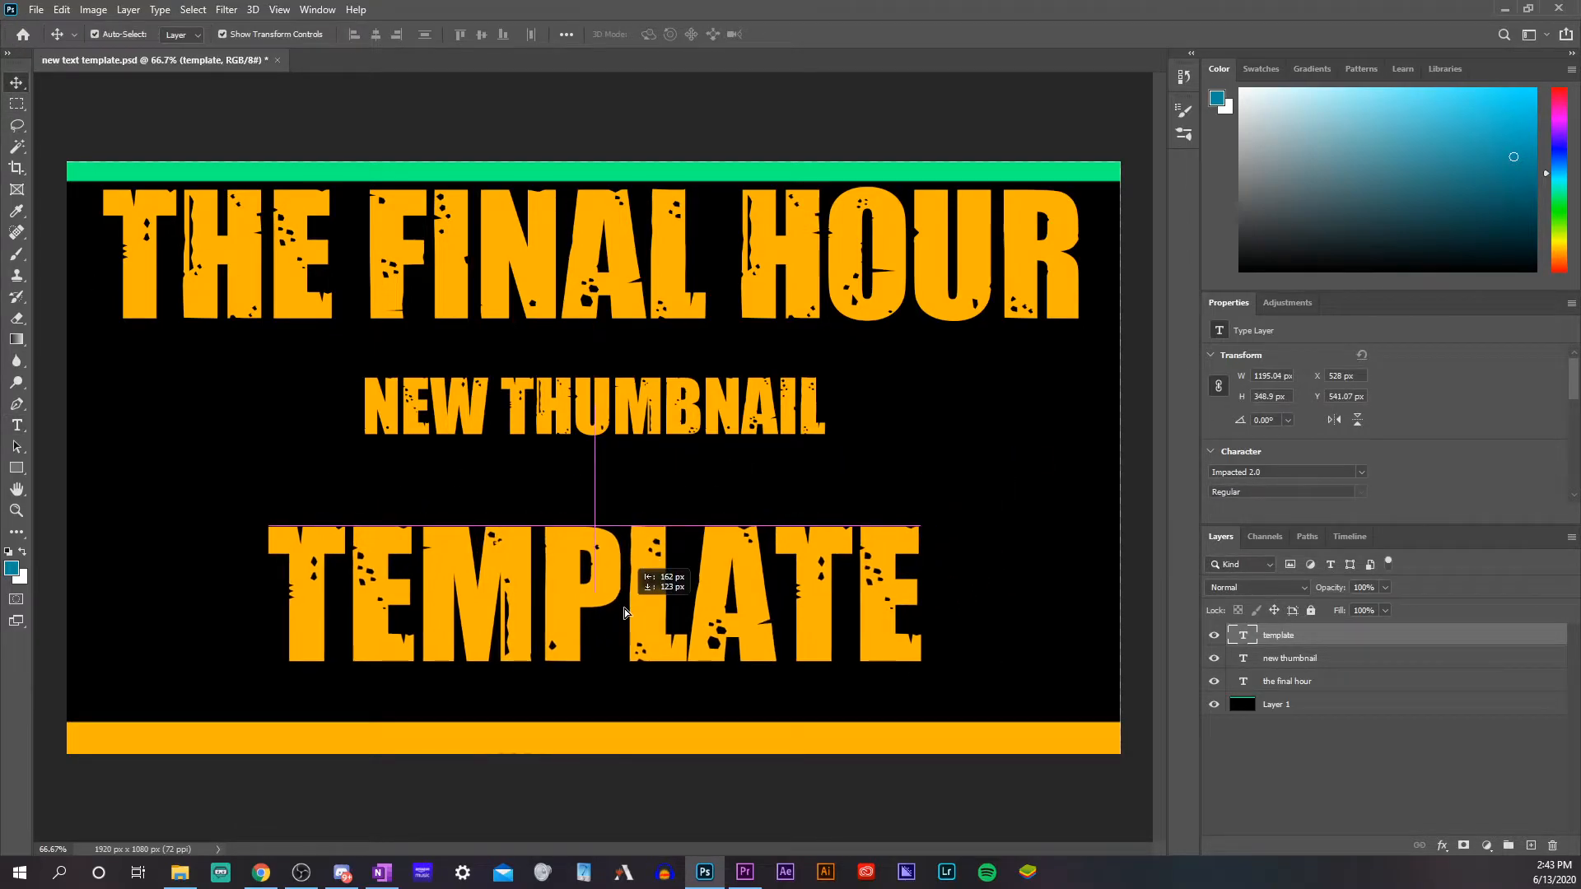
{"action": "left_click", "coordinate": [1301, 795]}
{"action": "double_click", "coordinate": [630, 442]}
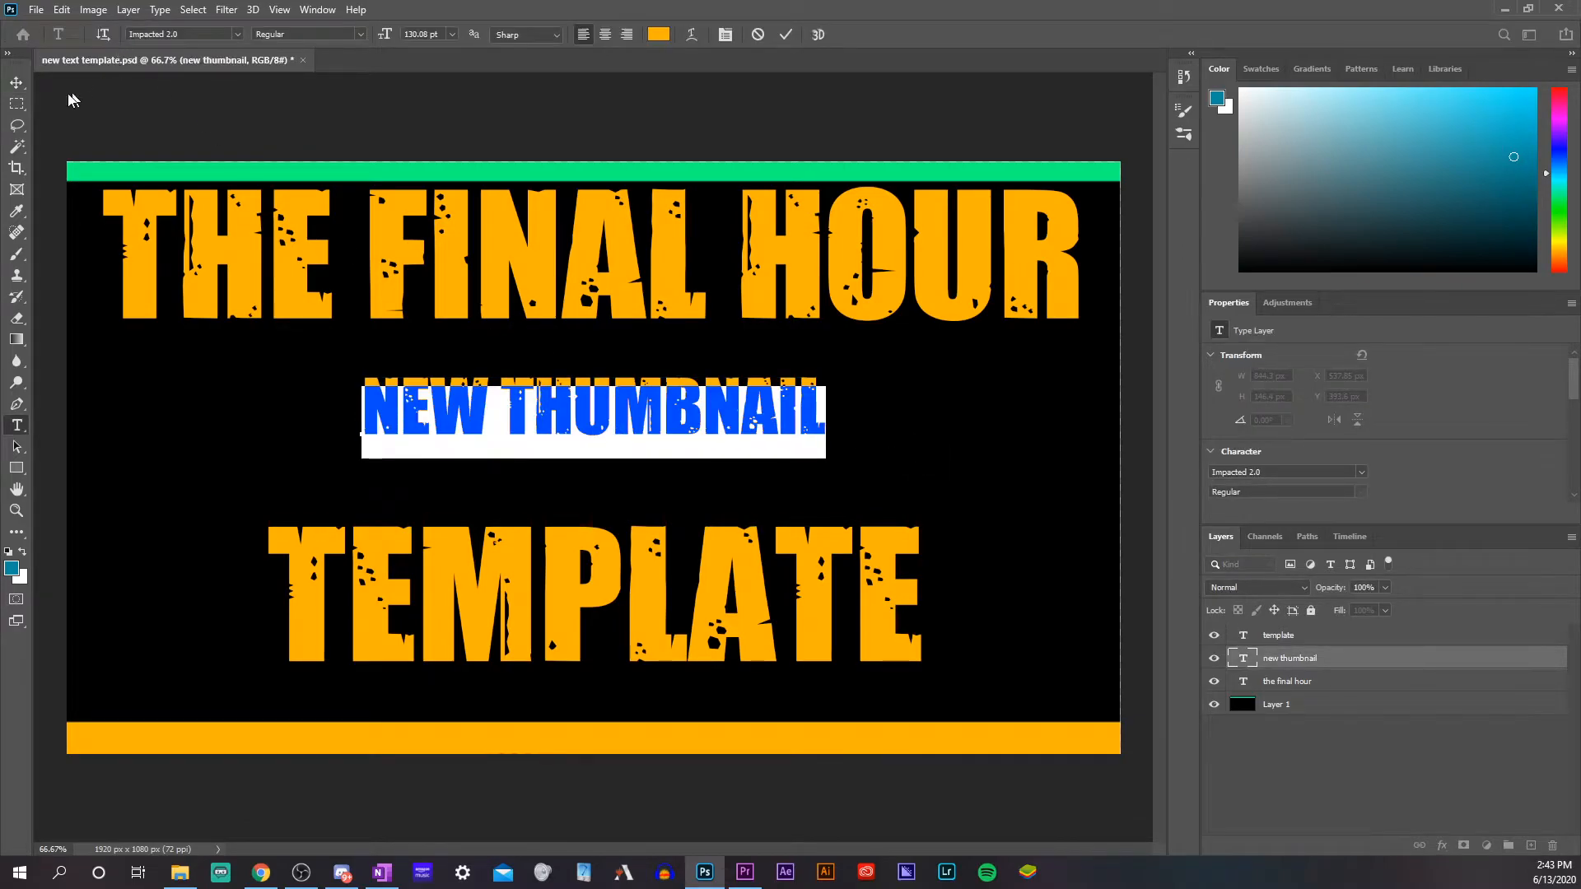
{"action": "left_click", "coordinate": [15, 84]}
{"action": "left_click_drag", "start_coordinate": [626, 408], "coordinate": [627, 438]}
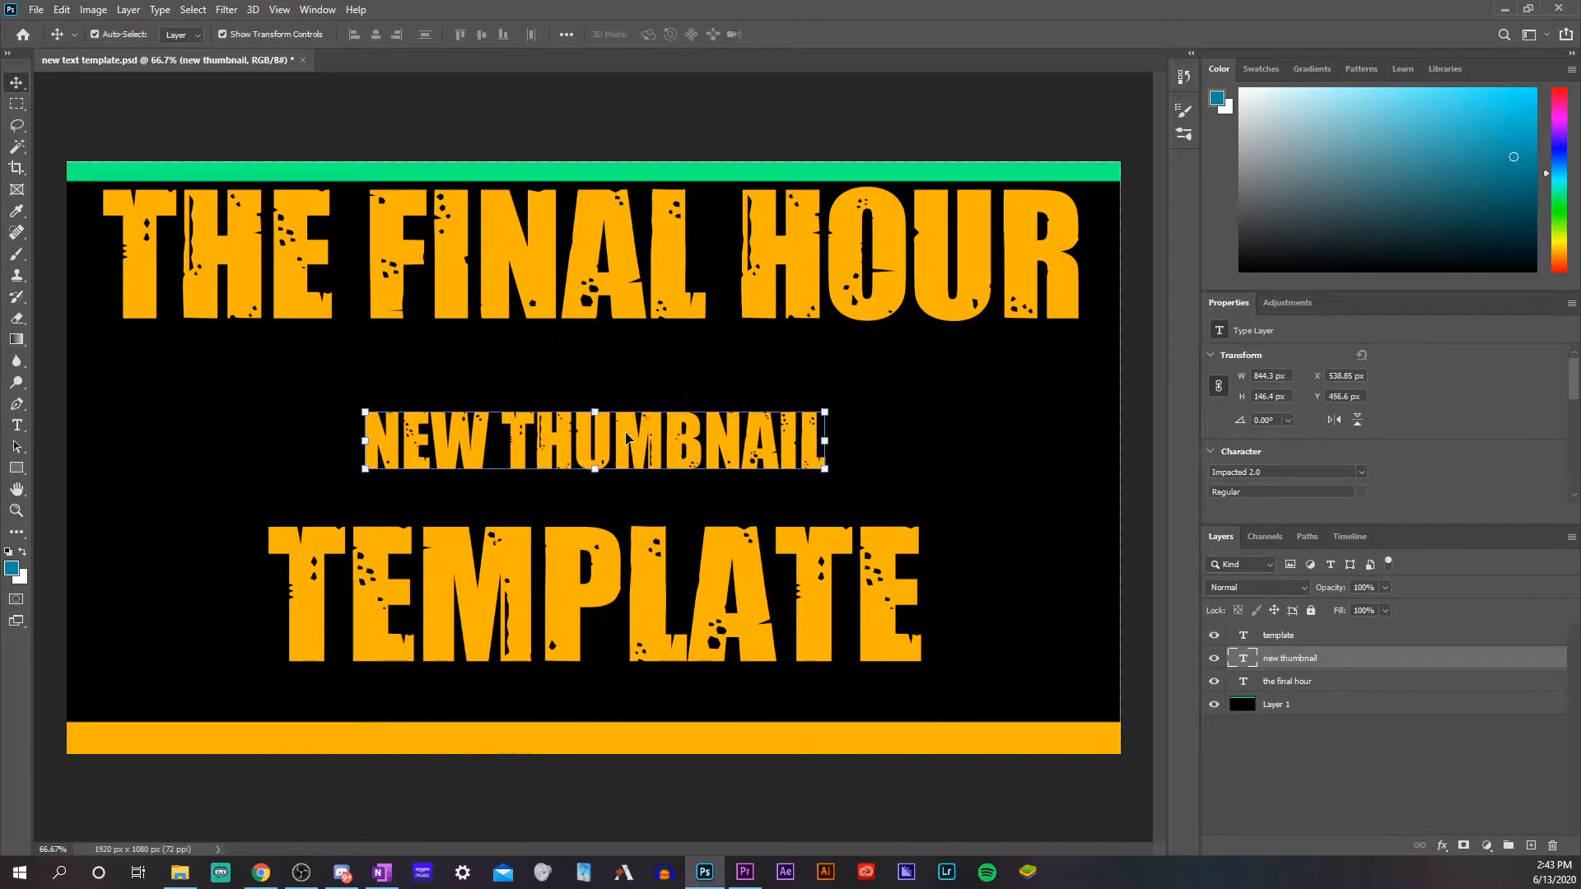
{"action": "left_click", "coordinate": [1366, 789]}
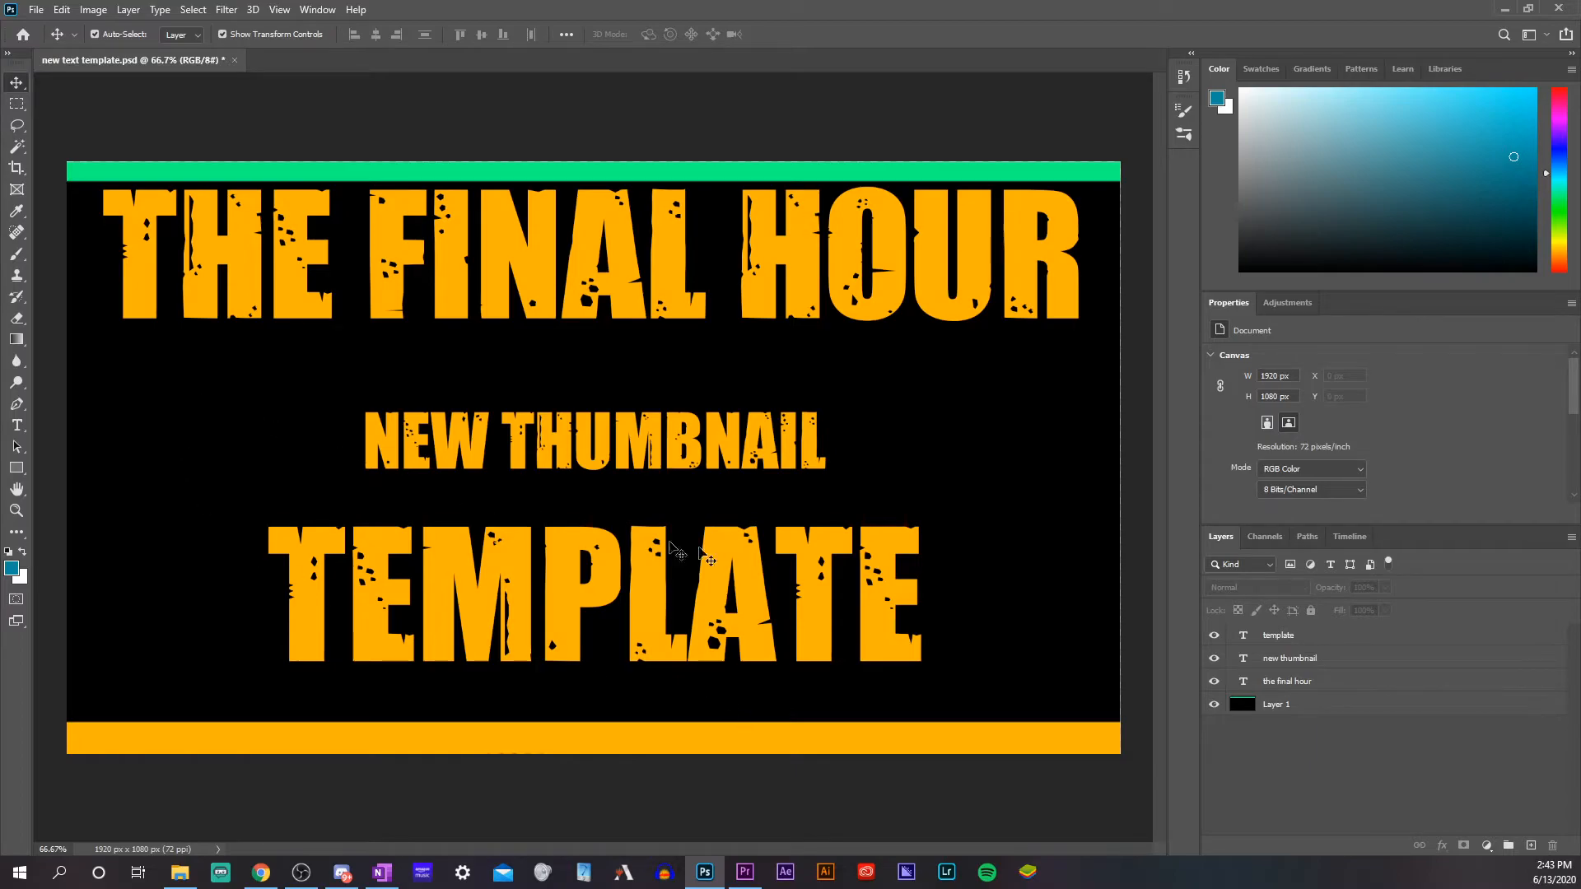
Change the "TEMPLATE" text's font to CF My Bloody Valentine and centre it beneath "NEW THUMBNAIL"
{"action": "left_click", "coordinate": [17, 425]}
{"action": "left_click", "coordinate": [537, 581]}
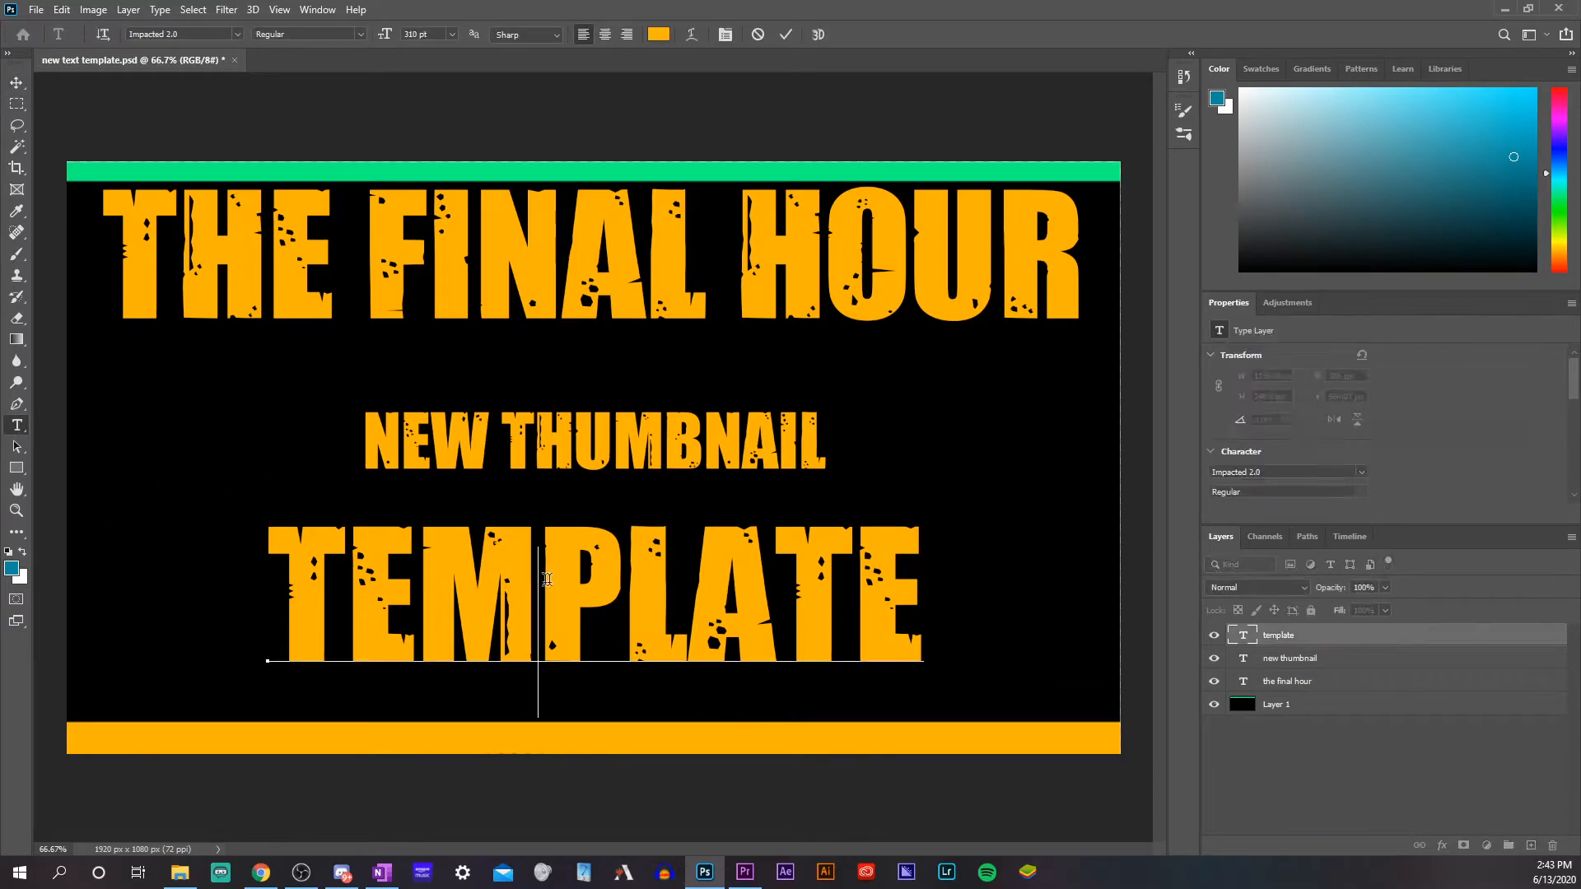
{"action": "key", "text": "ctrl+a"}
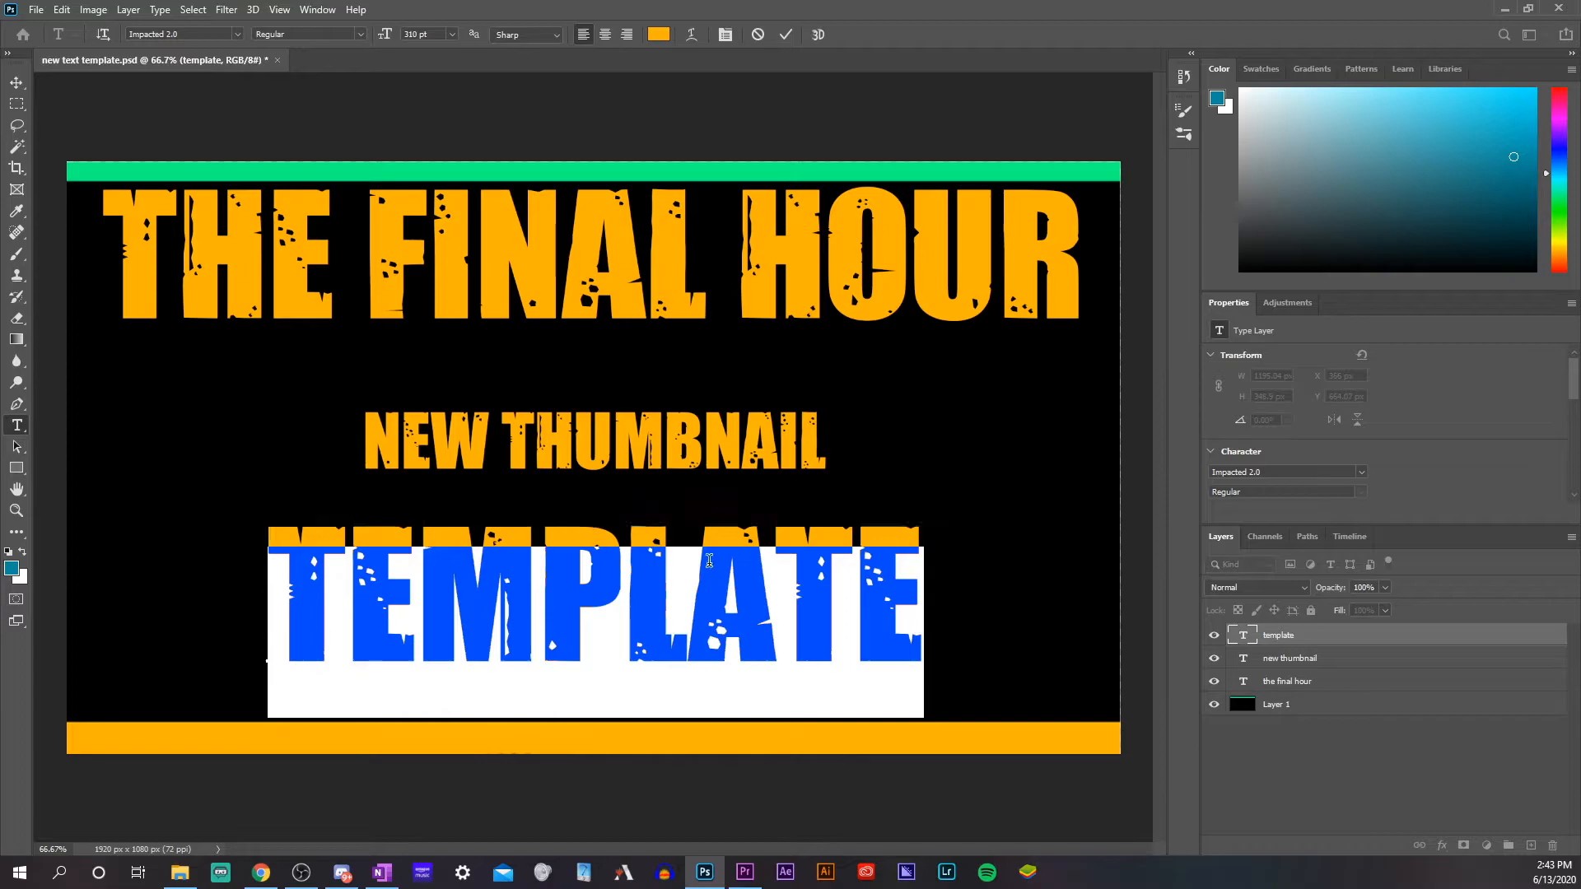
{"action": "left_click", "coordinate": [1296, 471]}
{"action": "left_click", "coordinate": [1363, 472]}
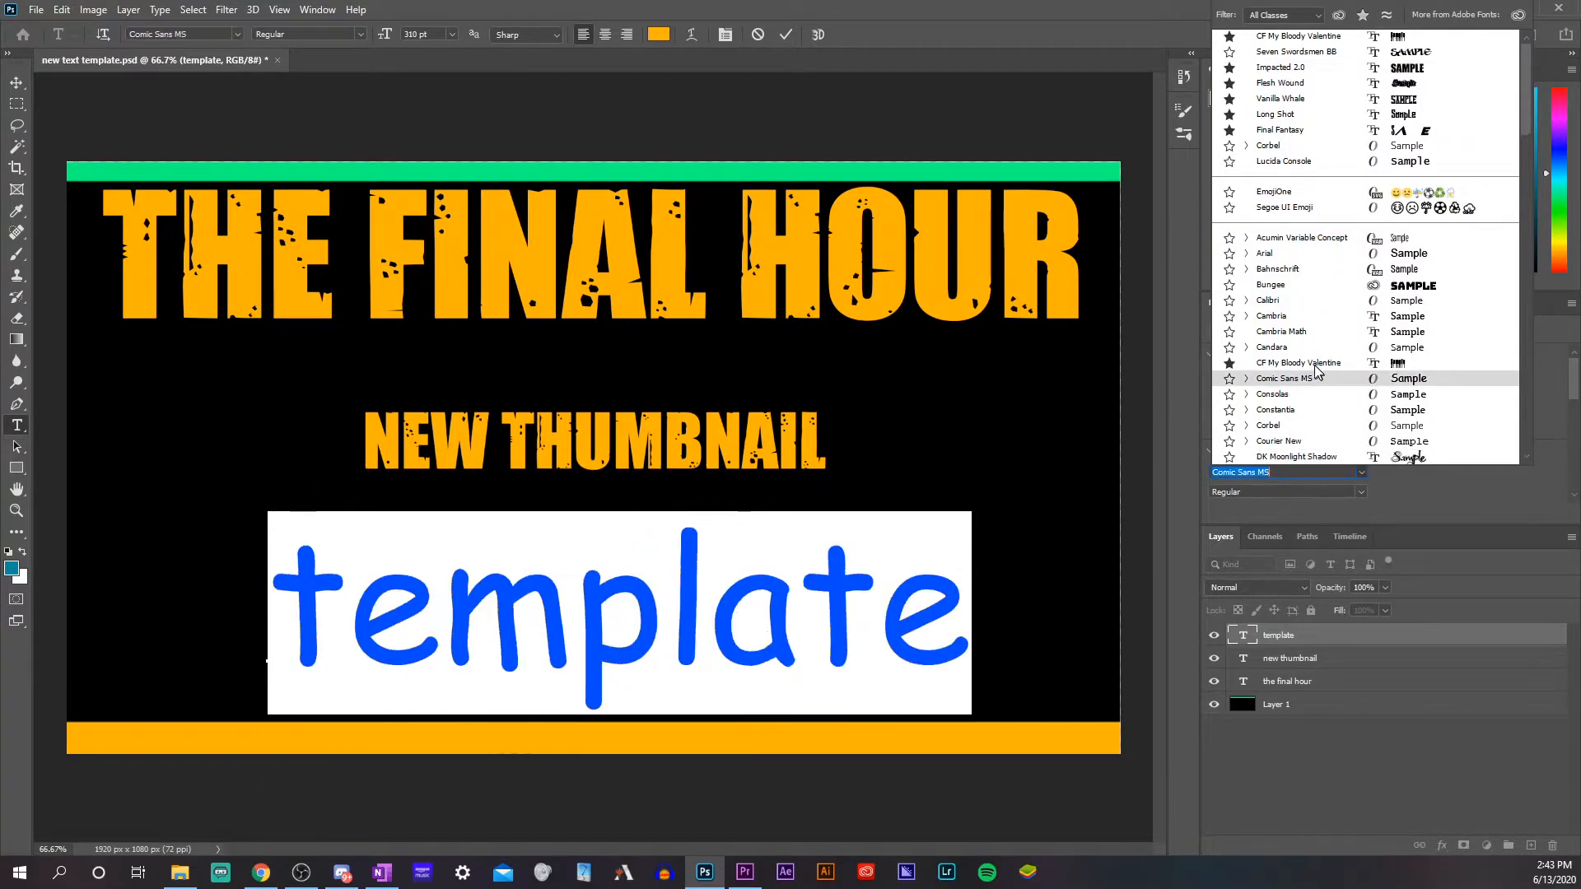
{"action": "left_click", "coordinate": [1315, 363]}
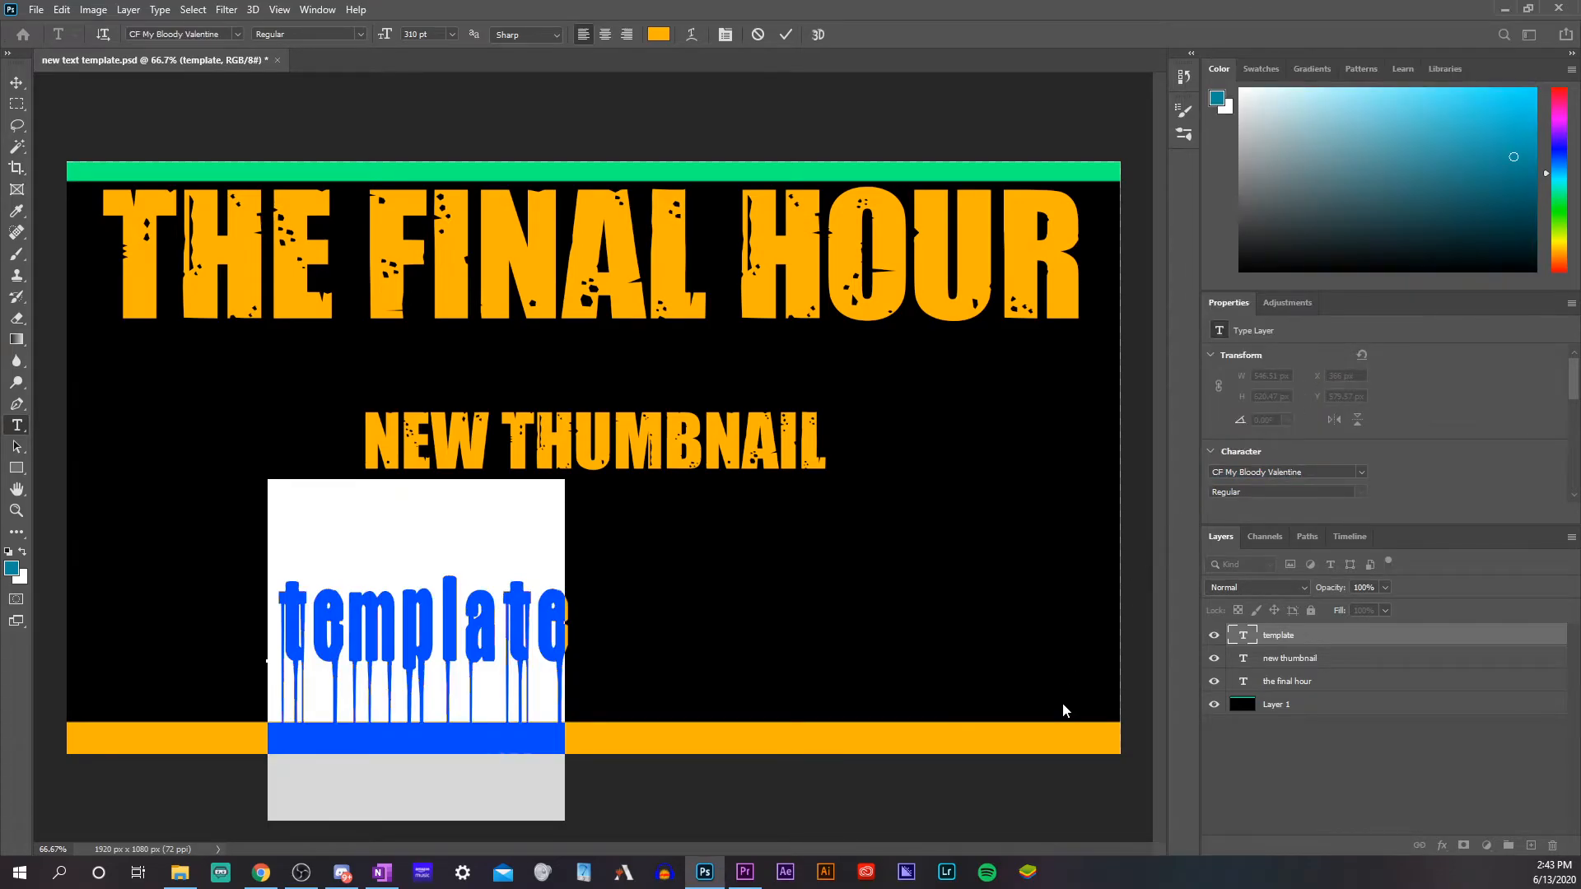
{"action": "left_click", "coordinate": [851, 633]}
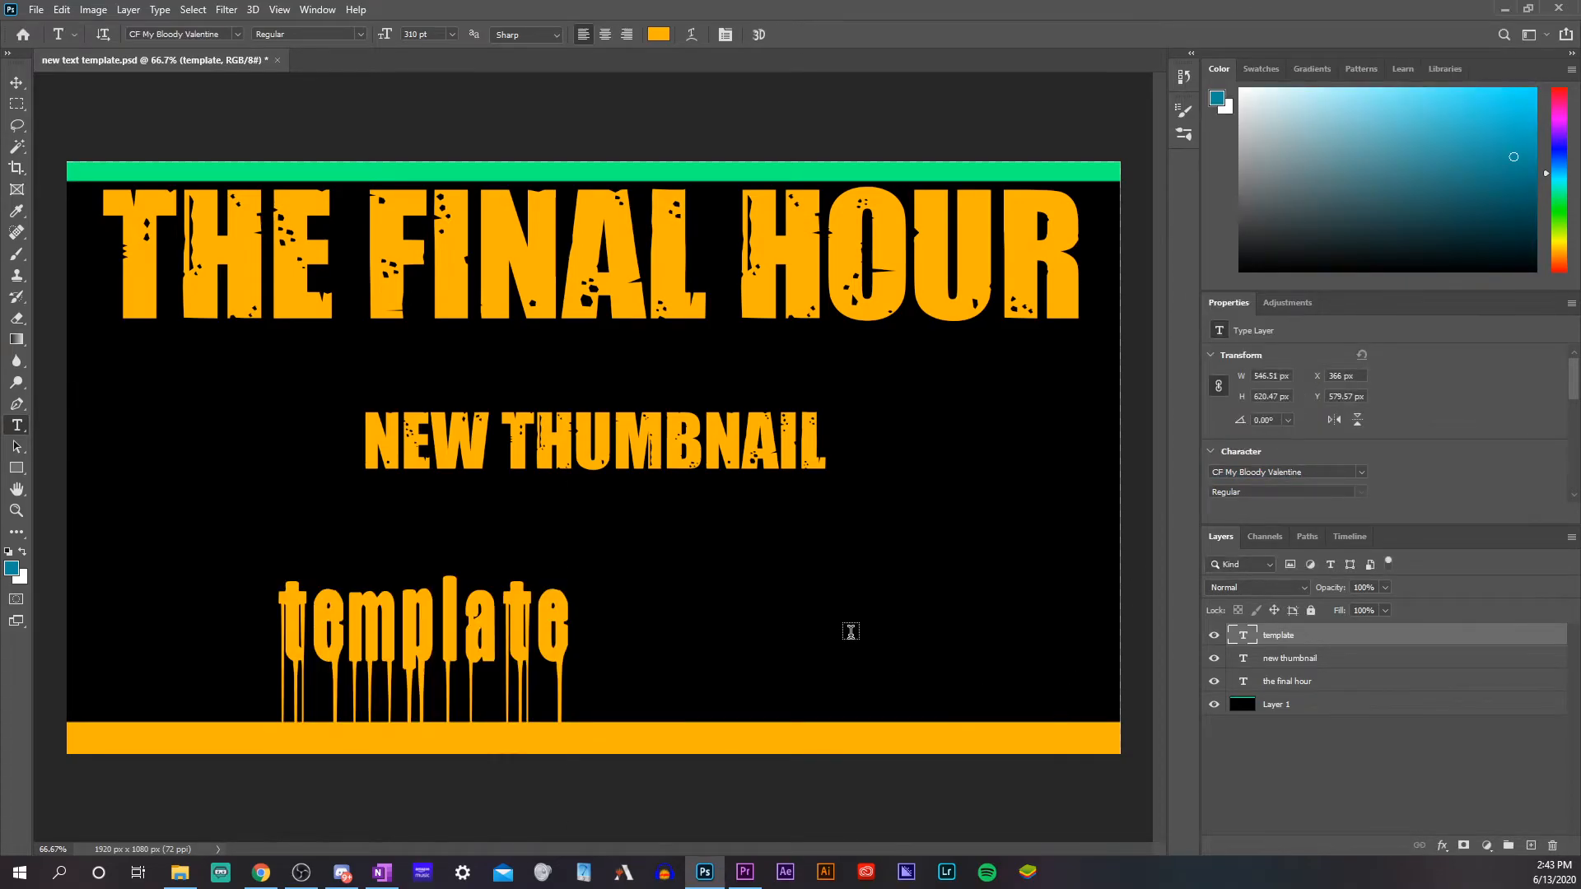
{"action": "left_click", "coordinate": [16, 83]}
{"action": "left_click_drag", "start_coordinate": [466, 661], "coordinate": [613, 616]}
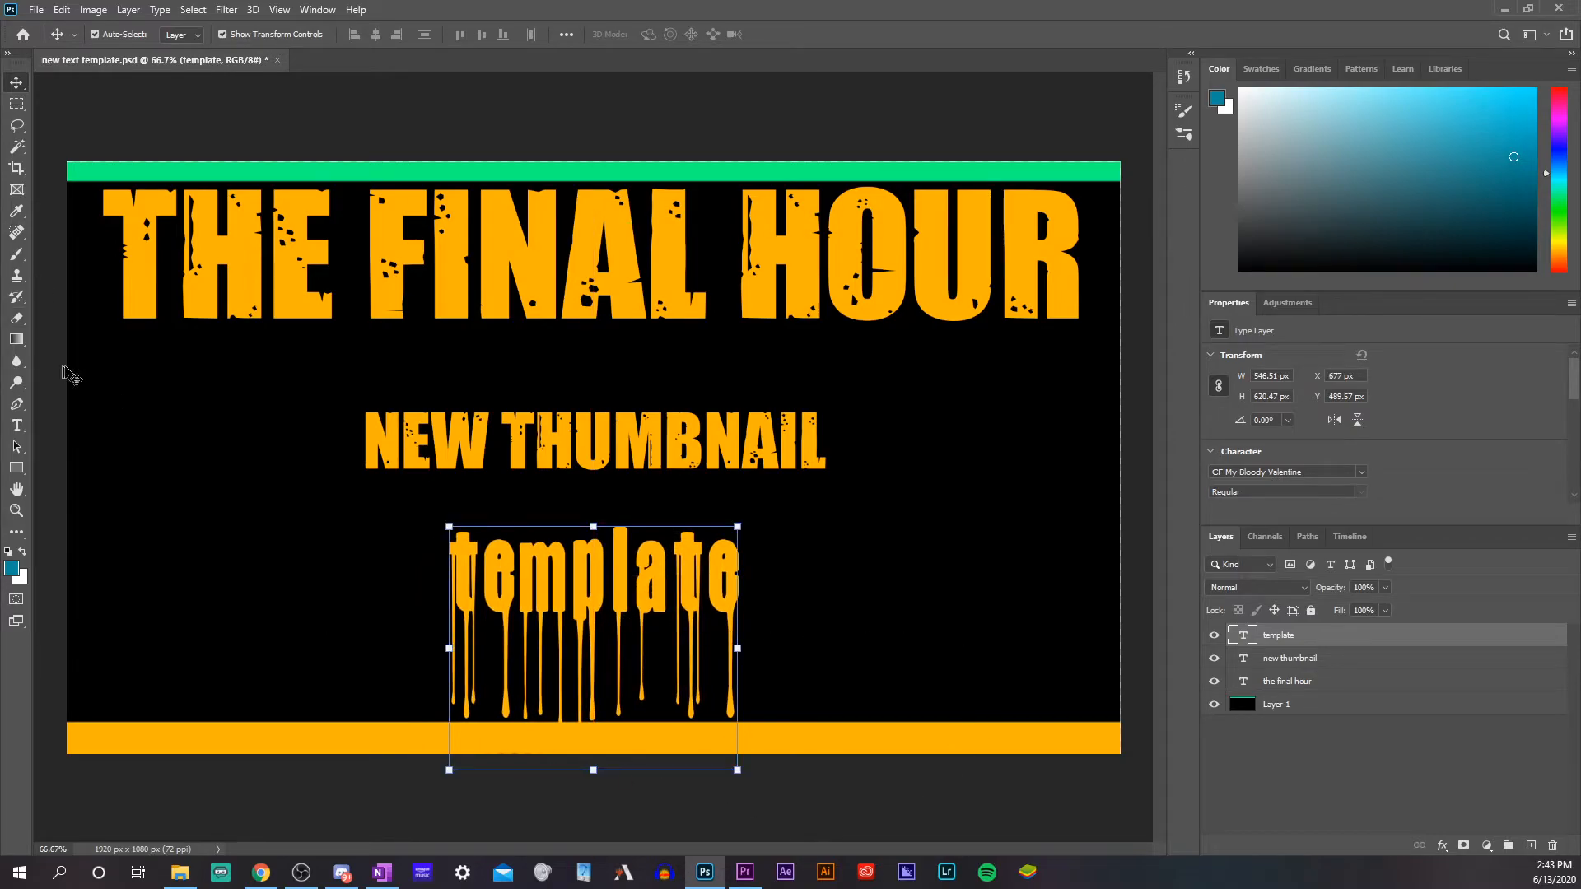
Recolour the whole "NEW THUMBNAIL" text light blue and commit the edit
{"action": "left_click", "coordinate": [17, 425]}
{"action": "left_click", "coordinate": [690, 439]}
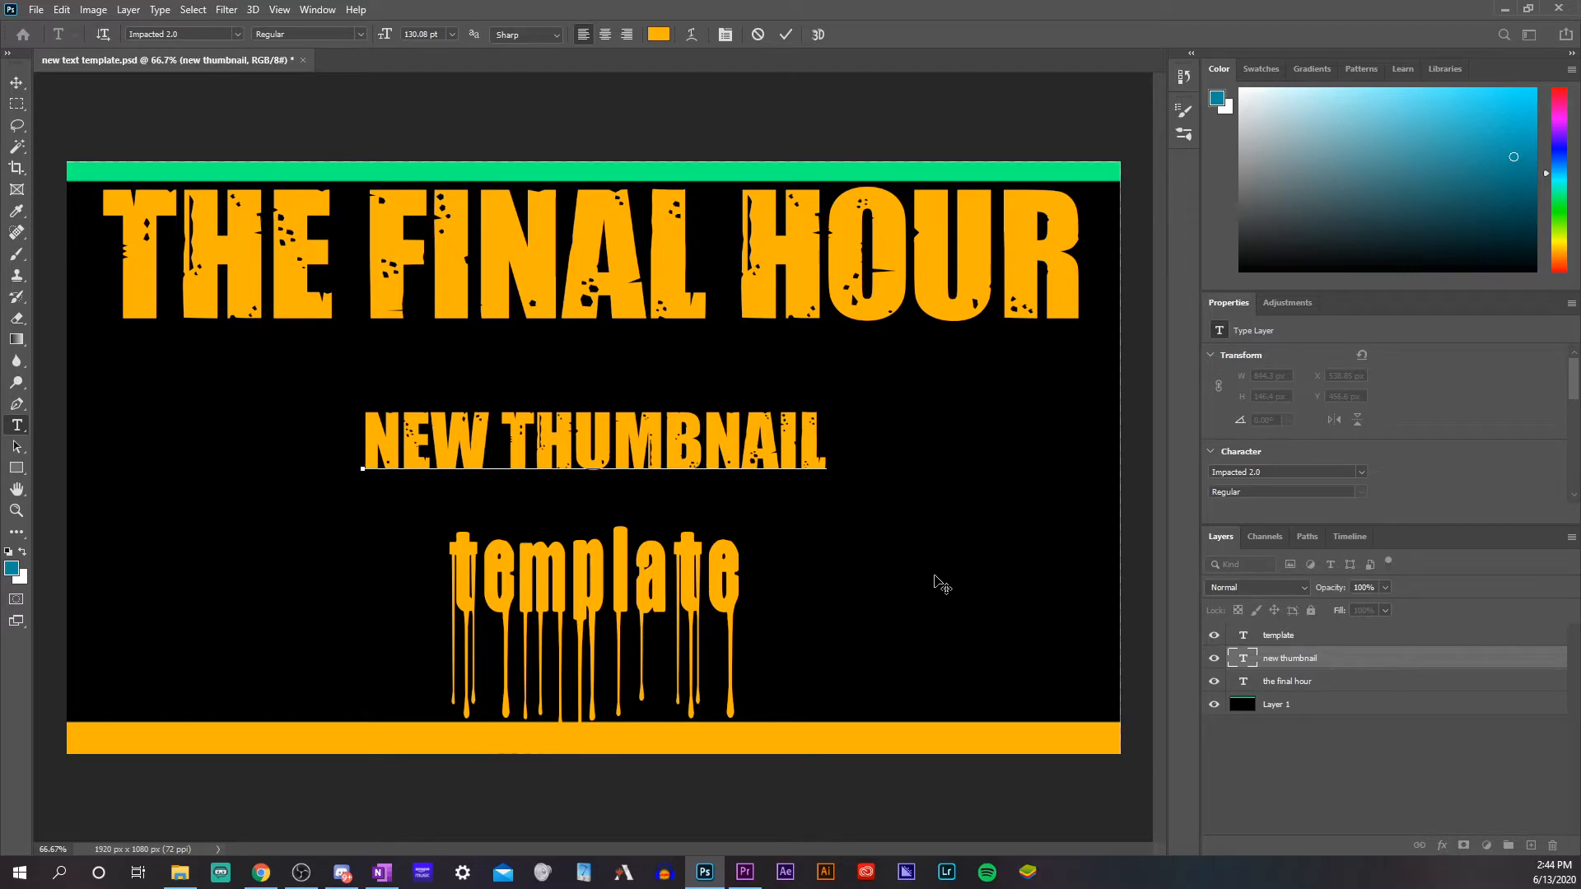
{"action": "key", "text": "ctrl+a"}
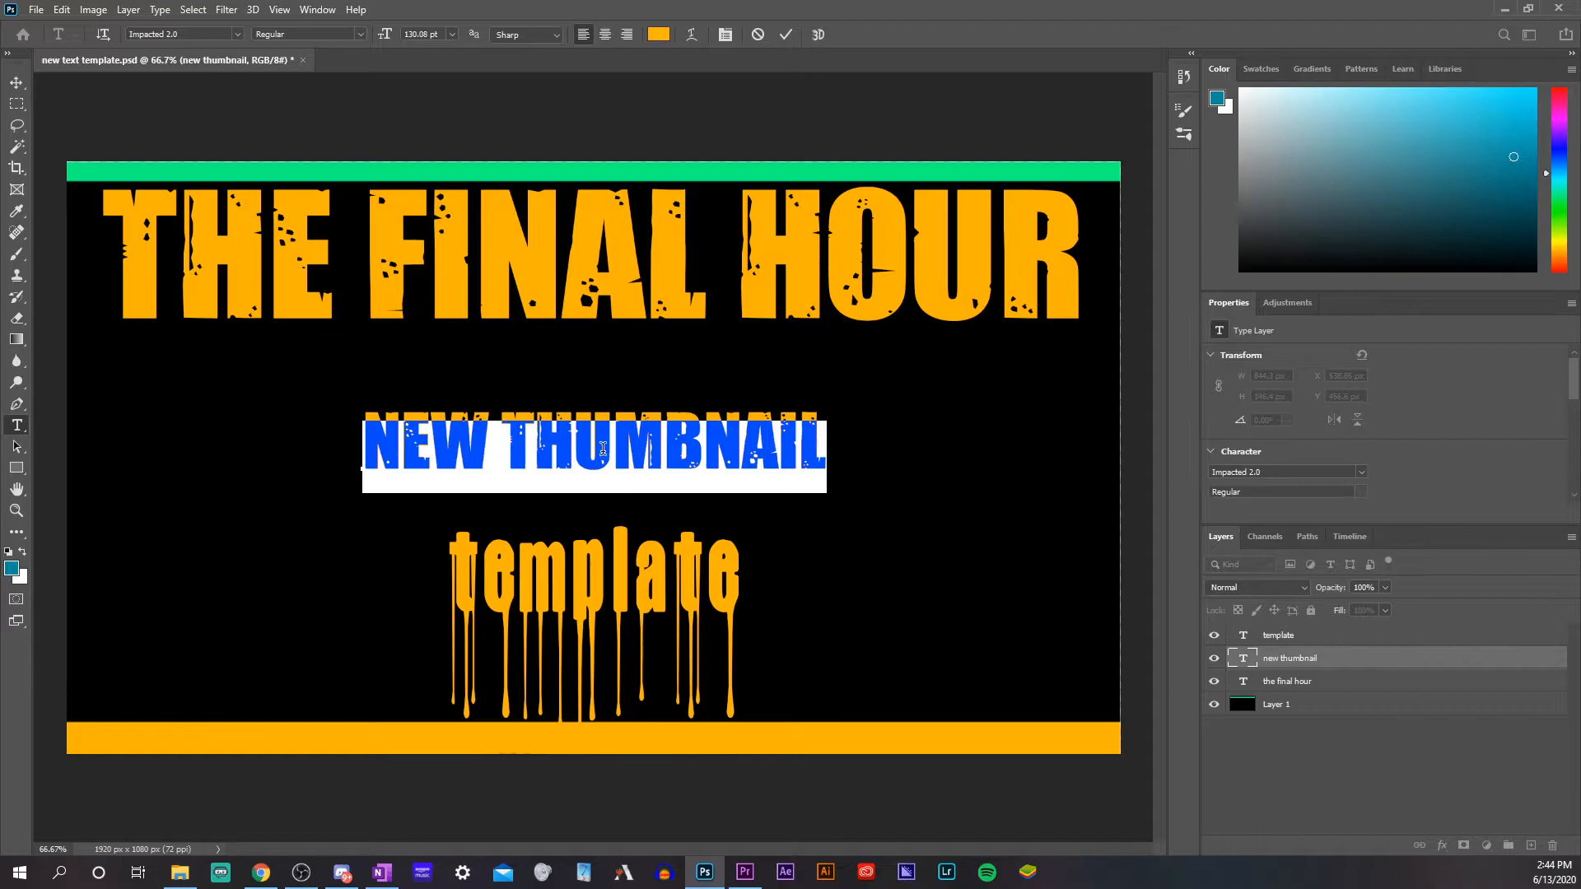
{"action": "left_click_drag", "start_coordinate": [1378, 212], "coordinate": [1492, 132]}
{"action": "left_click", "coordinate": [1217, 98]}
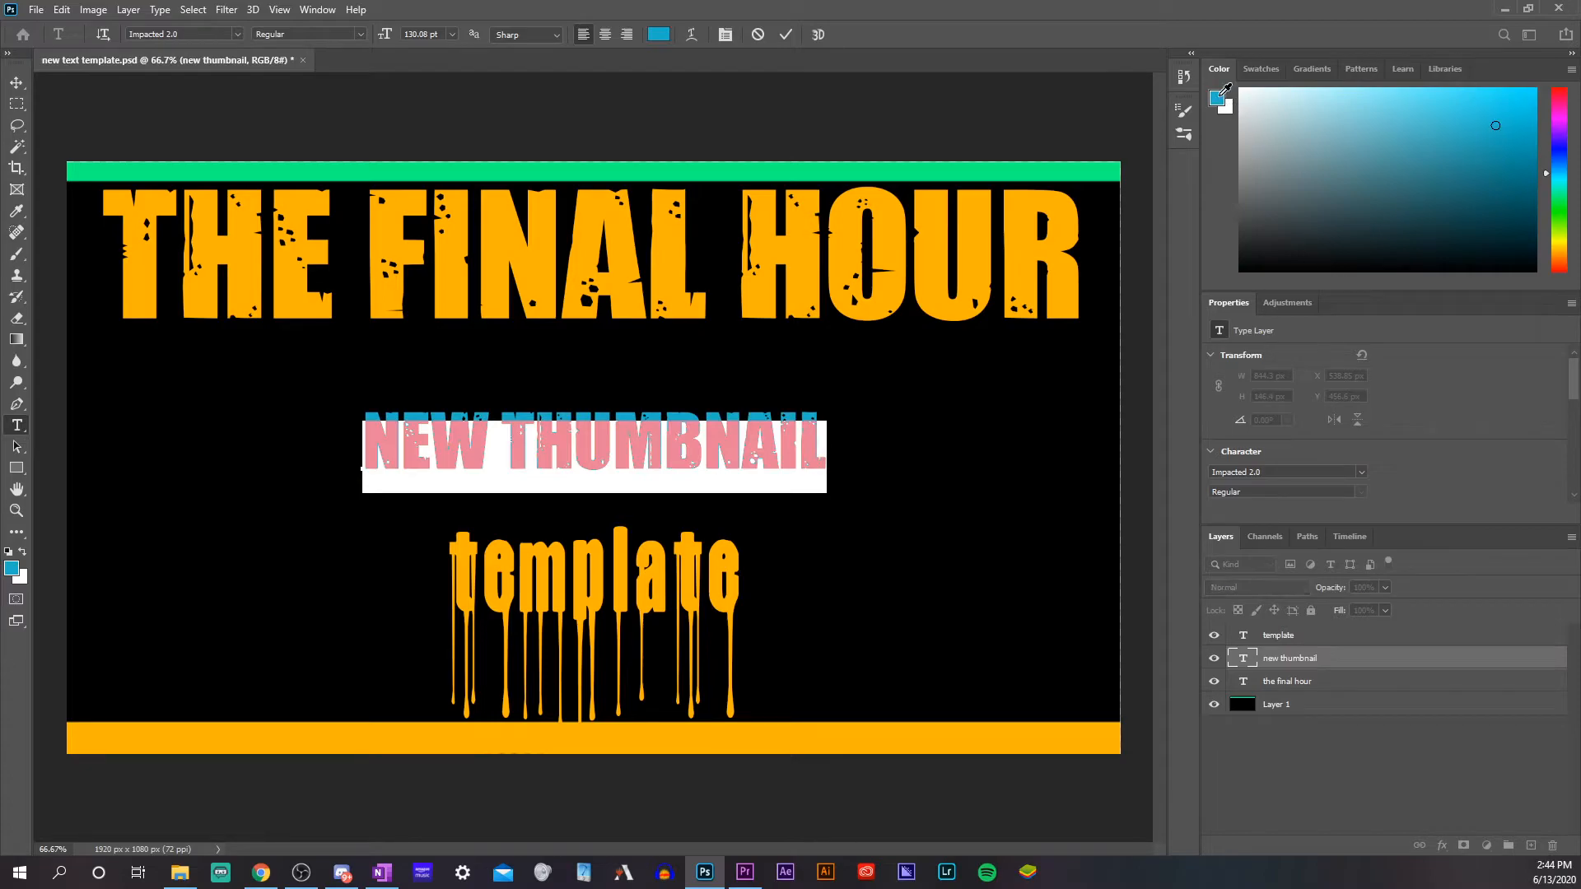
{"action": "left_click", "coordinate": [1191, 195]}
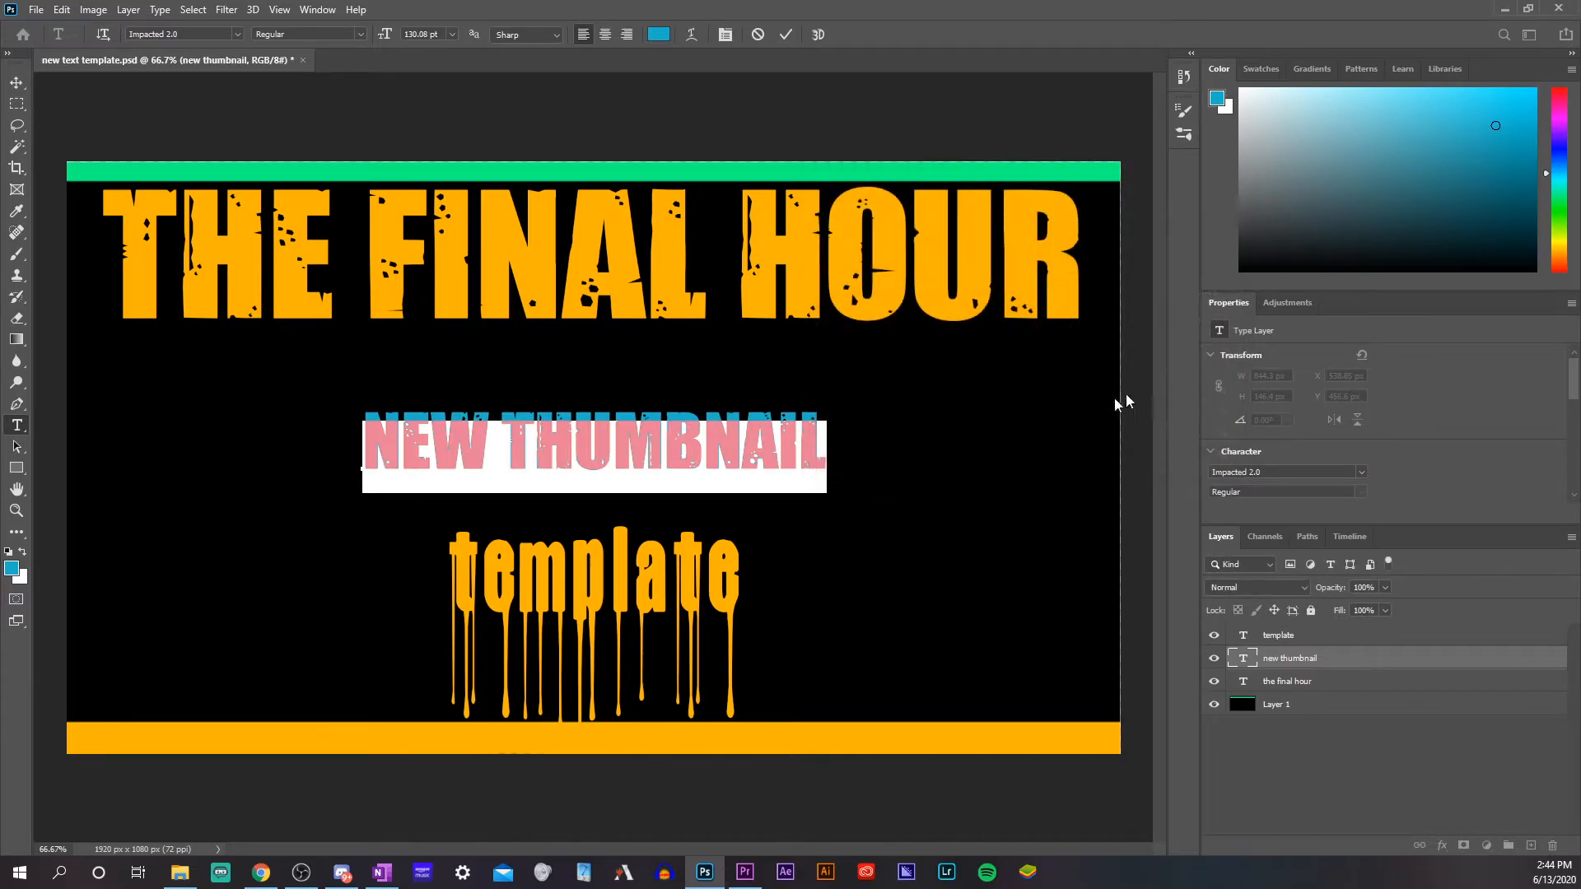
{"action": "left_click", "coordinate": [1303, 764]}
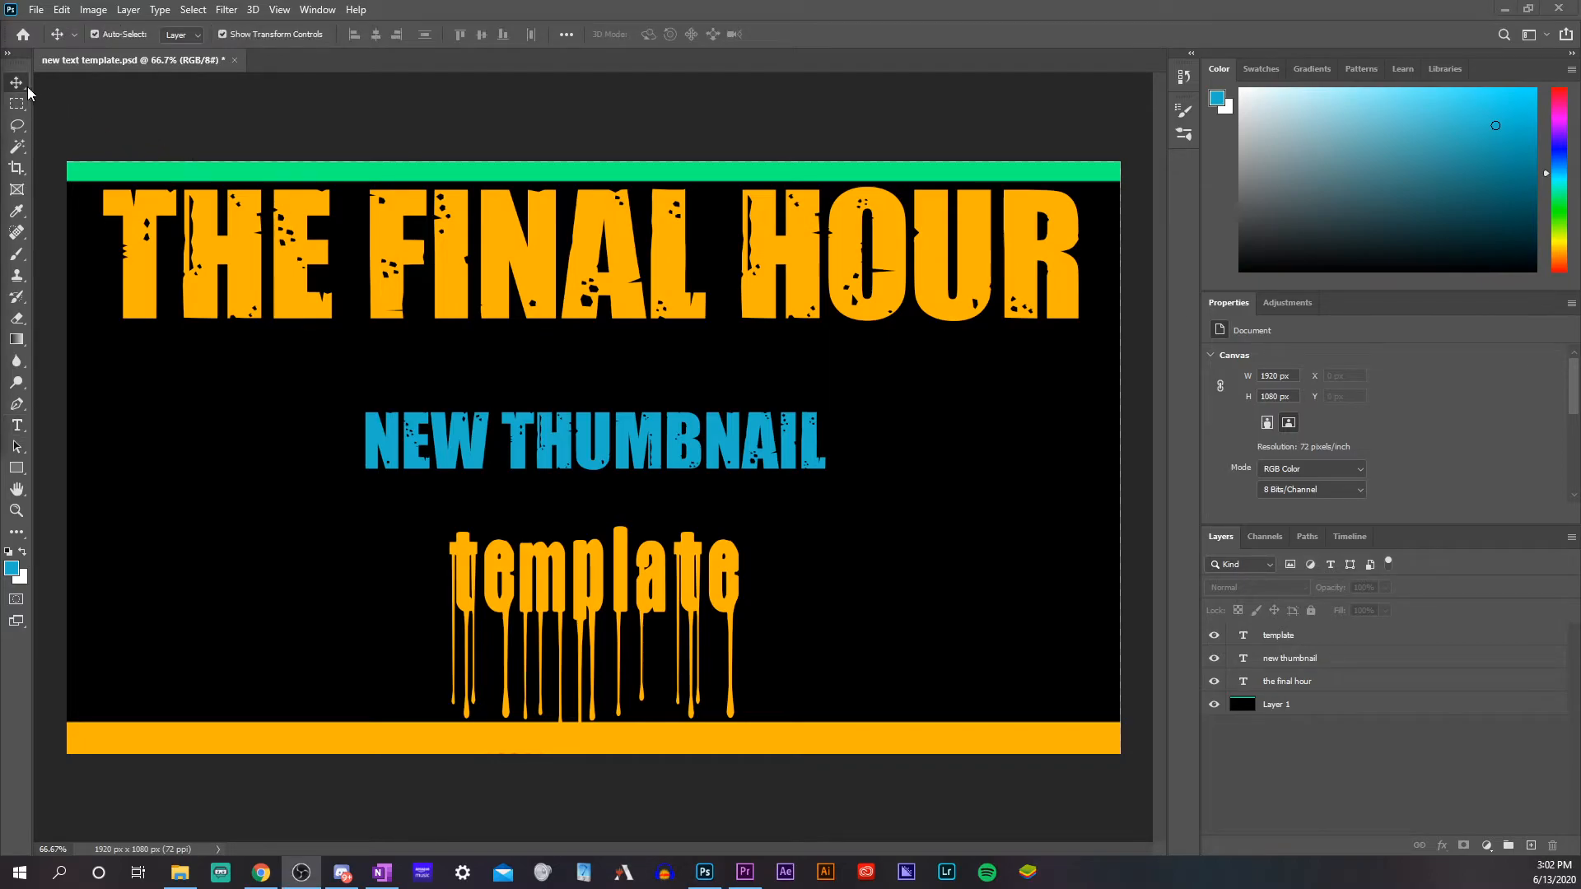
Select all text and background layers together and scale them proportionally to about 48% against the canvas's left edge
{"action": "left_click", "coordinate": [20, 81]}
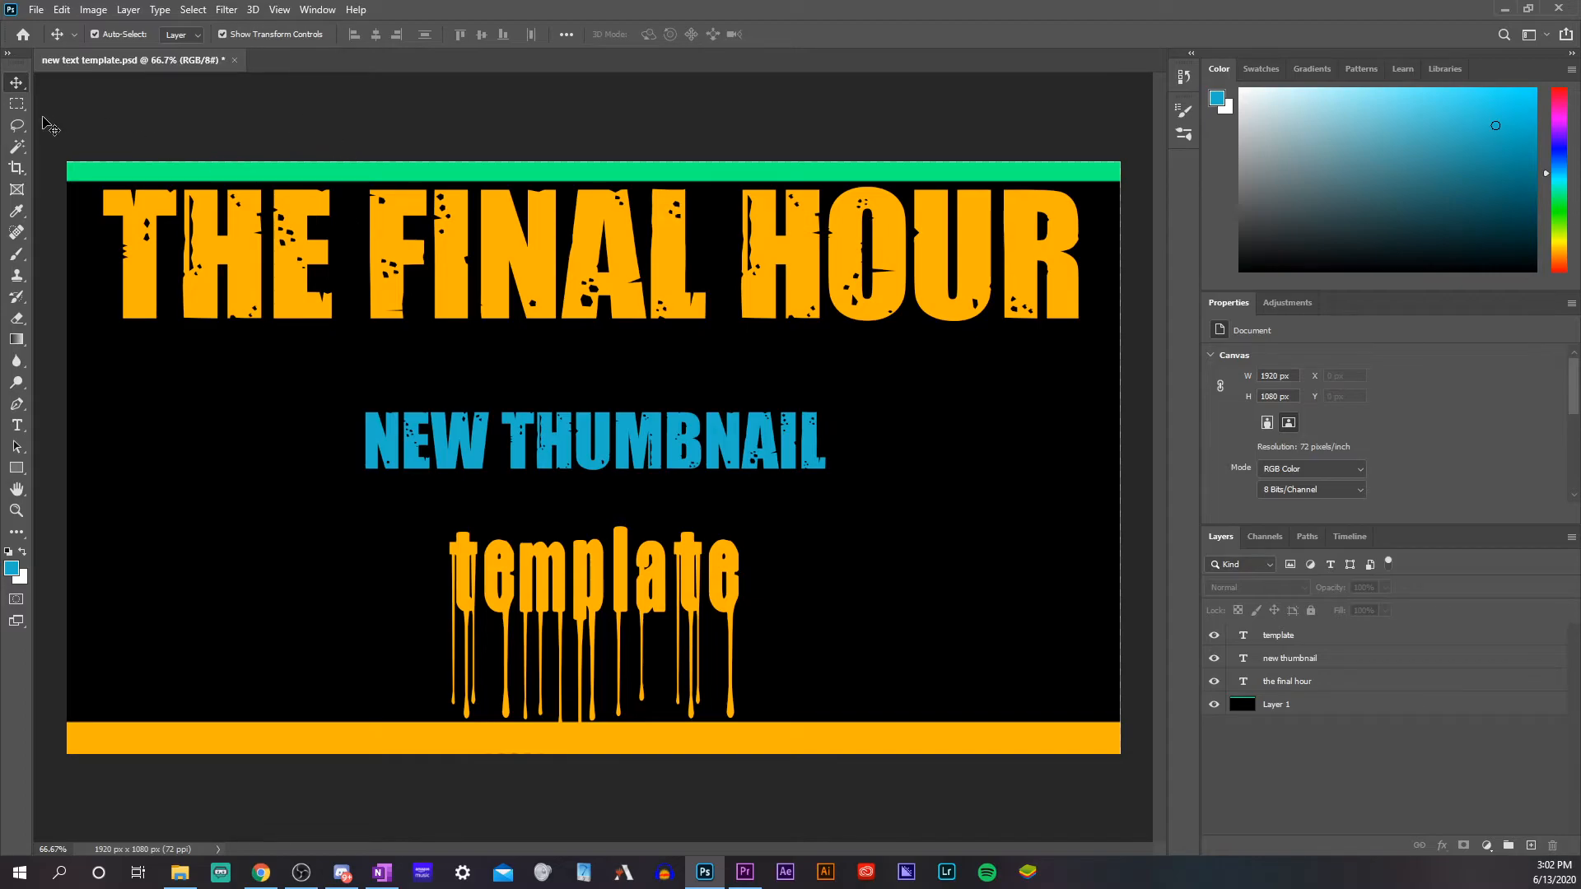
{"action": "left_click_drag", "start_coordinate": [45, 124], "coordinate": [1133, 779]}
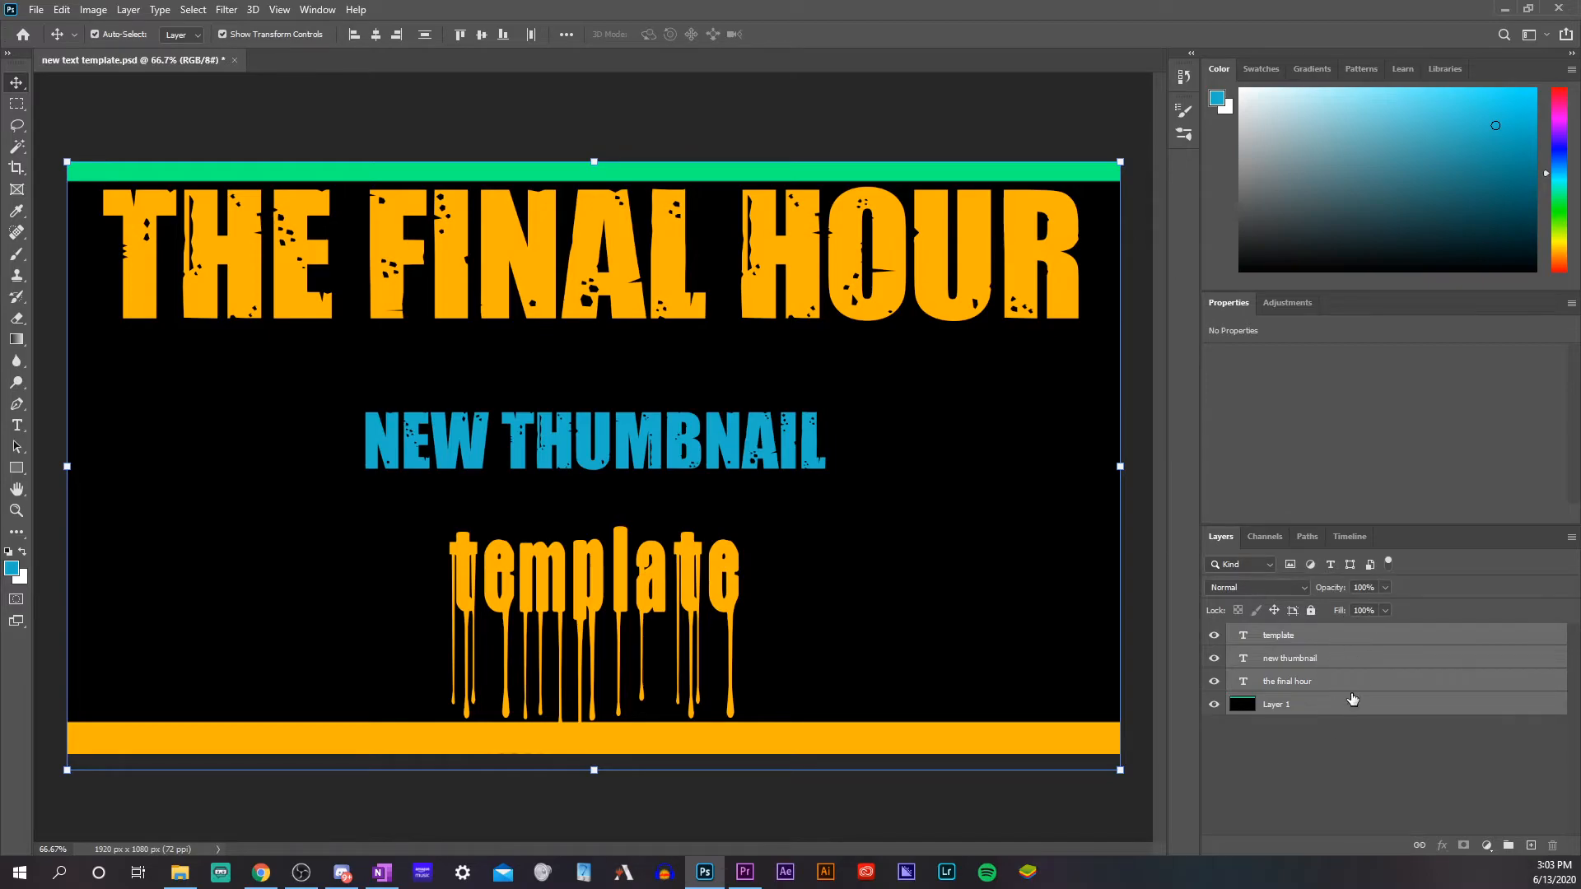
{"action": "left_click_drag", "start_coordinate": [1125, 464], "coordinate": [578, 489]}
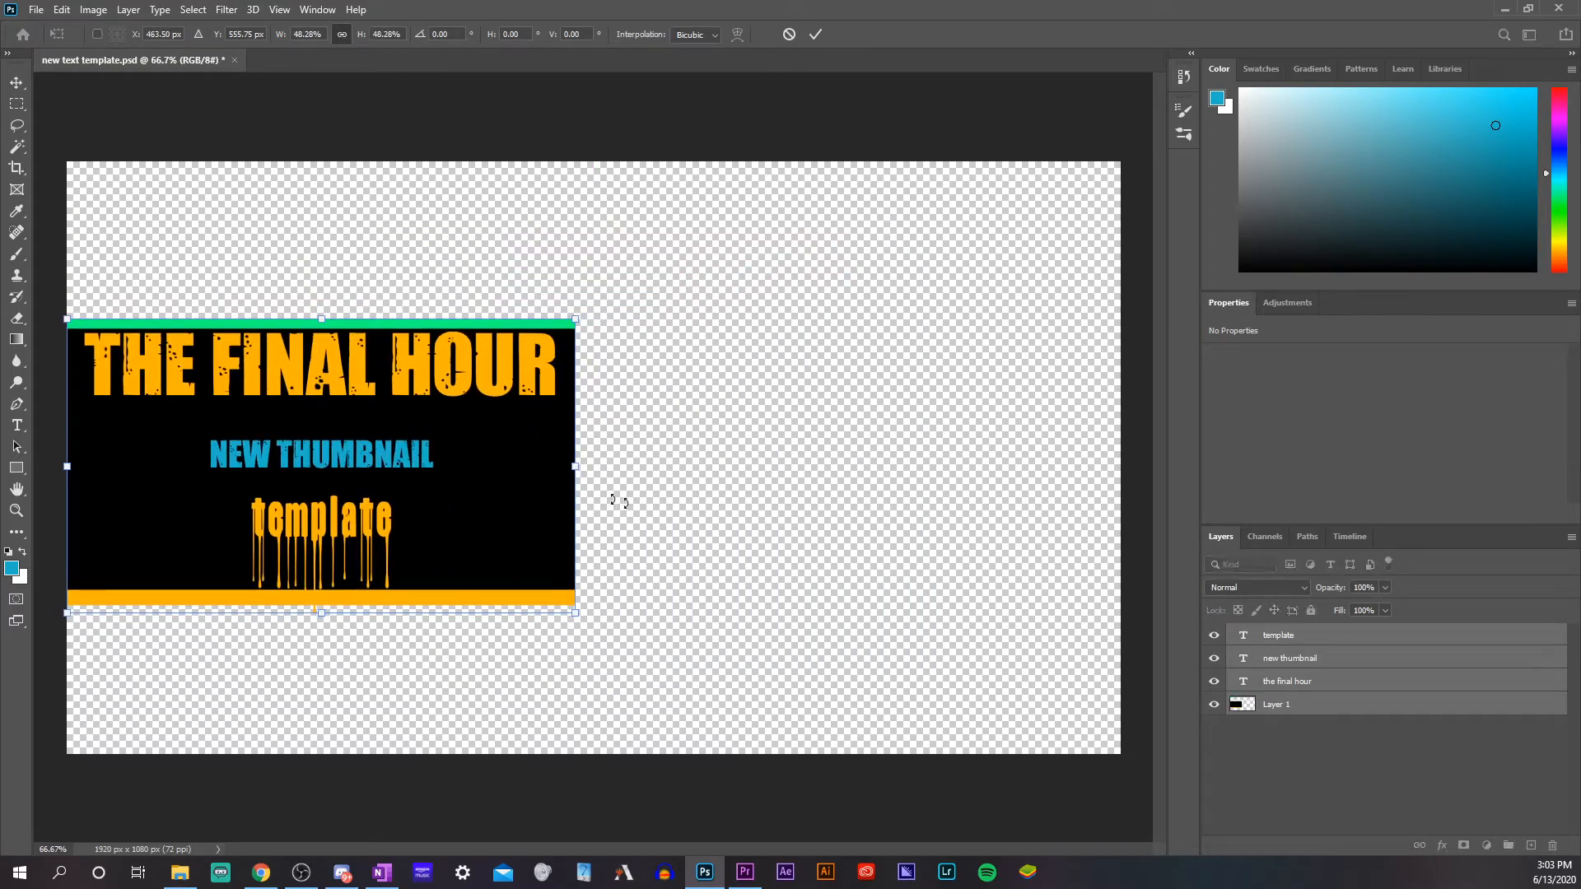
{"action": "key", "text": "Return"}
Try moving only the black striped background away from the text, and undo the move
{"action": "left_click_drag", "start_coordinate": [440, 417], "coordinate": [910, 375]}
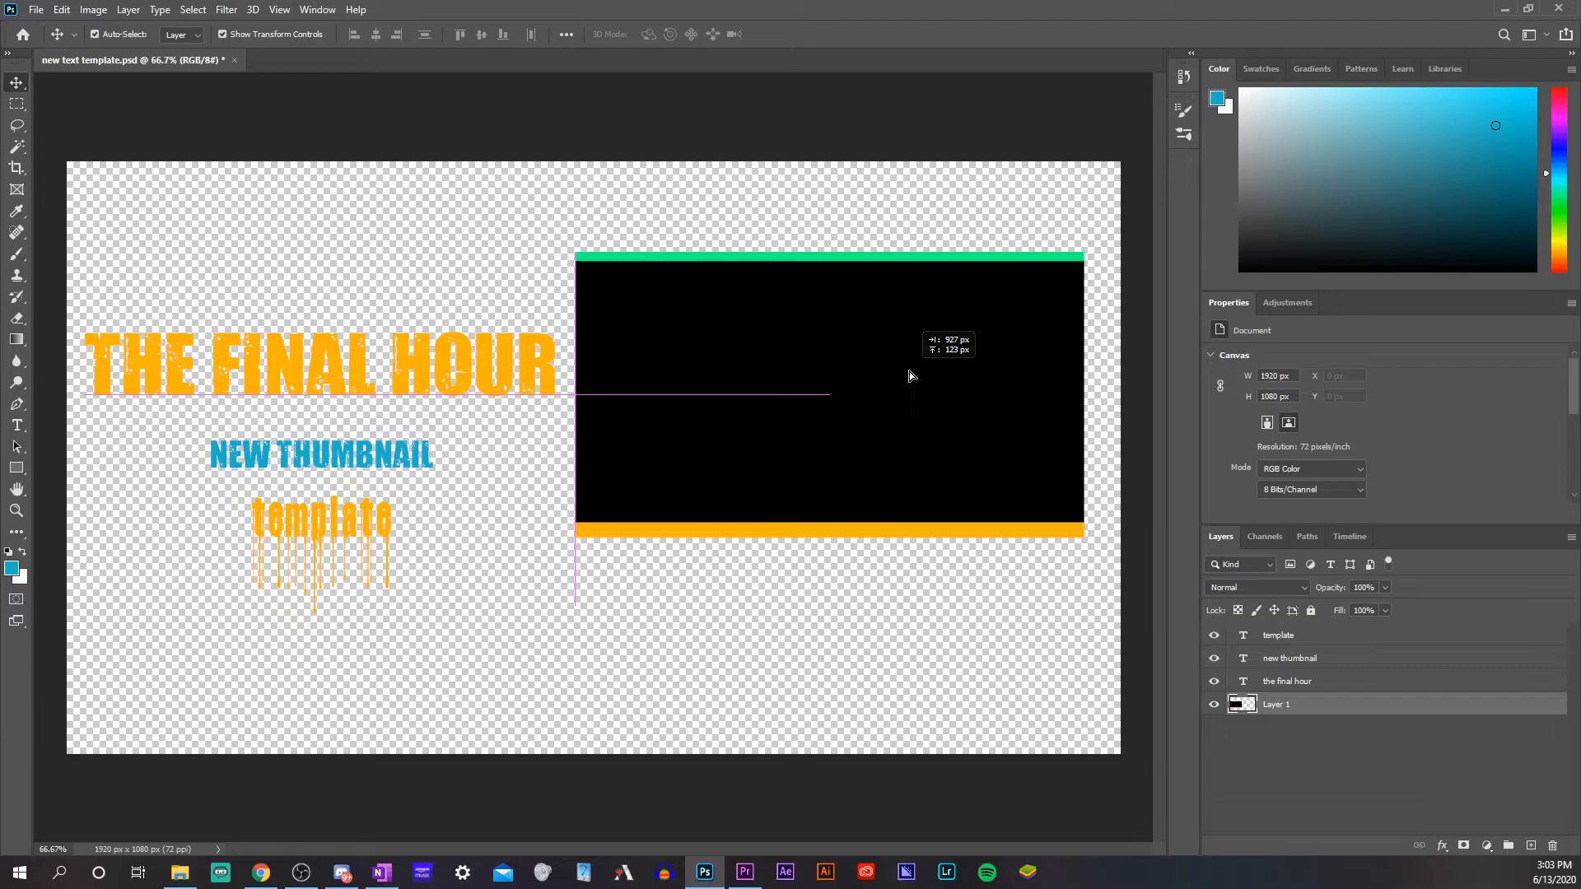
{"action": "left_click_drag", "start_coordinate": [908, 376], "coordinate": [778, 373]}
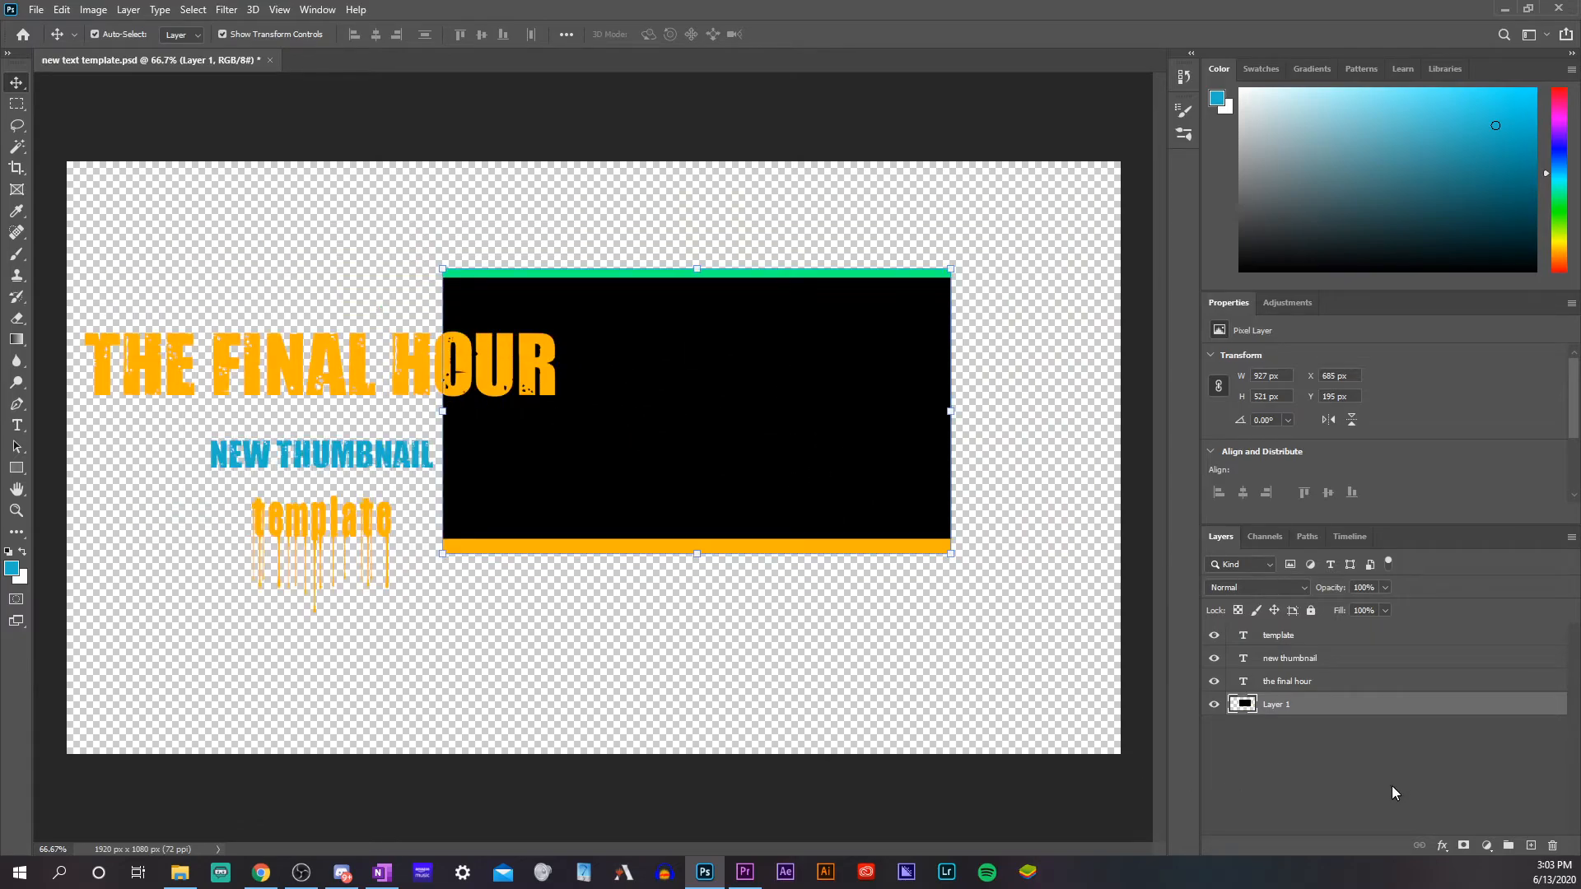
{"action": "key", "text": "ctrl+z"}
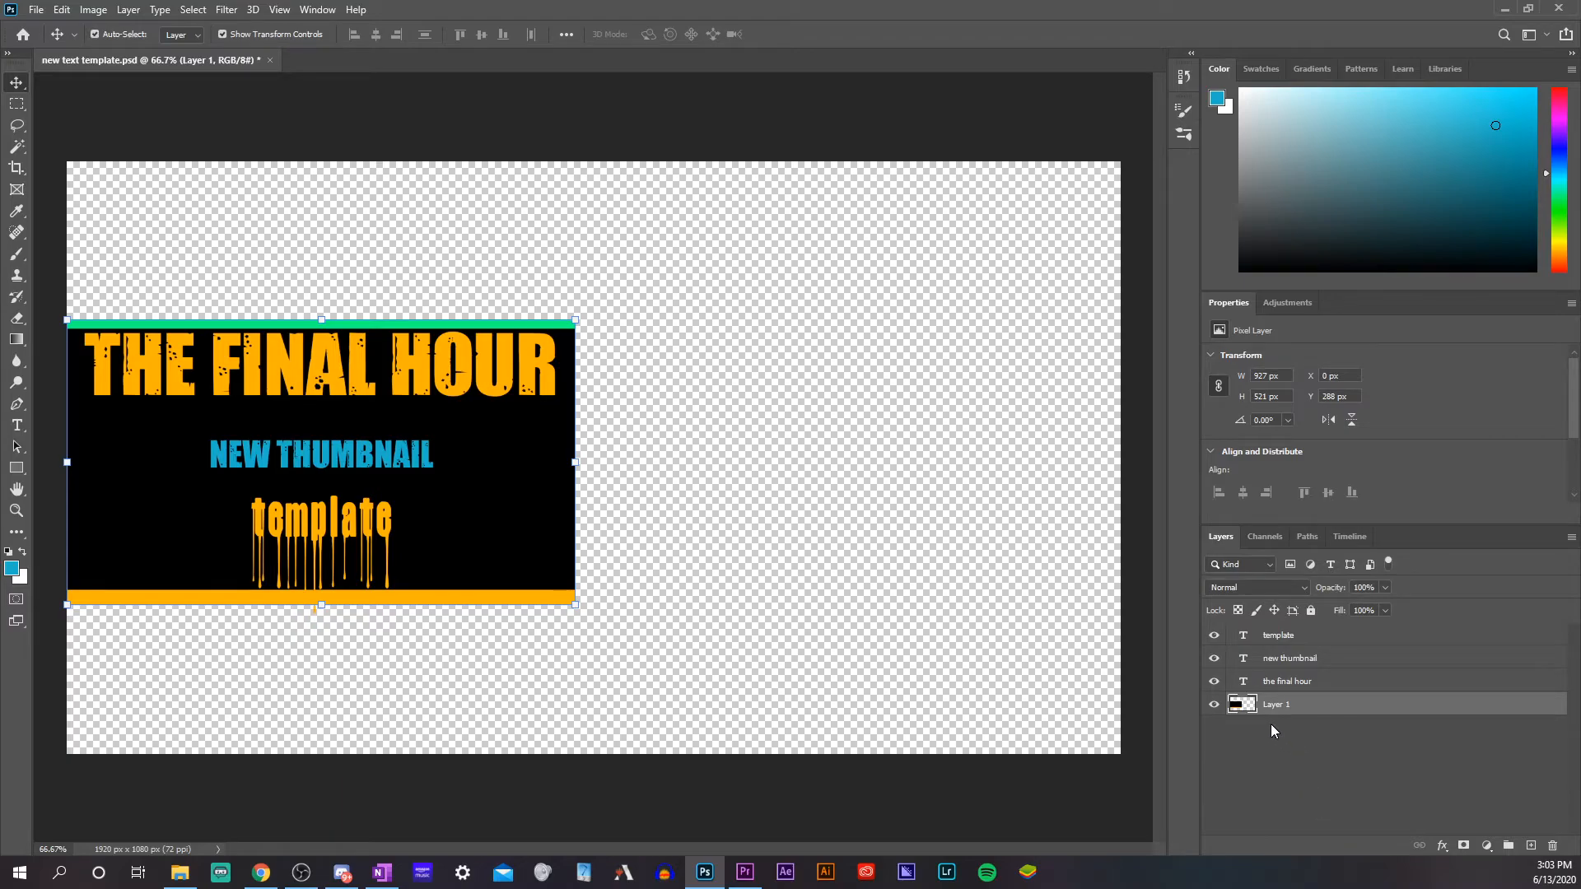
Try moving just the background and "the final hour" layers together, undo the move and clear the layer selection
{"action": "left_click", "coordinate": [1328, 687], "text": "ctrl"}
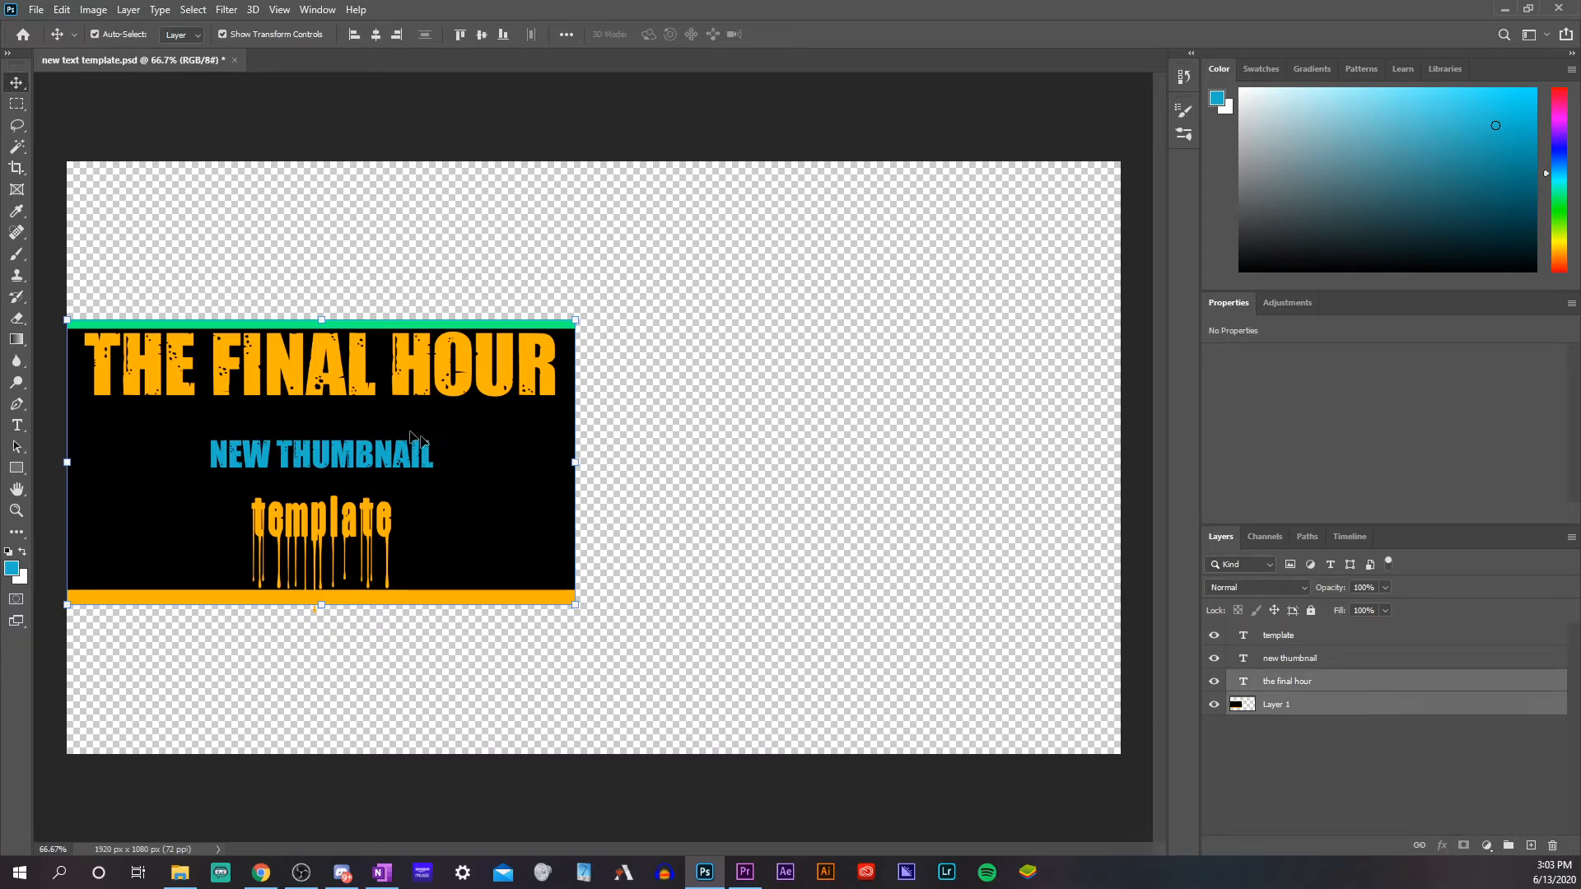
{"action": "left_click_drag", "start_coordinate": [442, 414], "coordinate": [864, 423]}
{"action": "key", "text": "ctrl+z"}
{"action": "left_click", "coordinate": [1352, 789]}
Select every layer from Layer 1 to "template" and move the whole design to the upper centre of the canvas
{"action": "left_click", "coordinate": [1323, 709]}
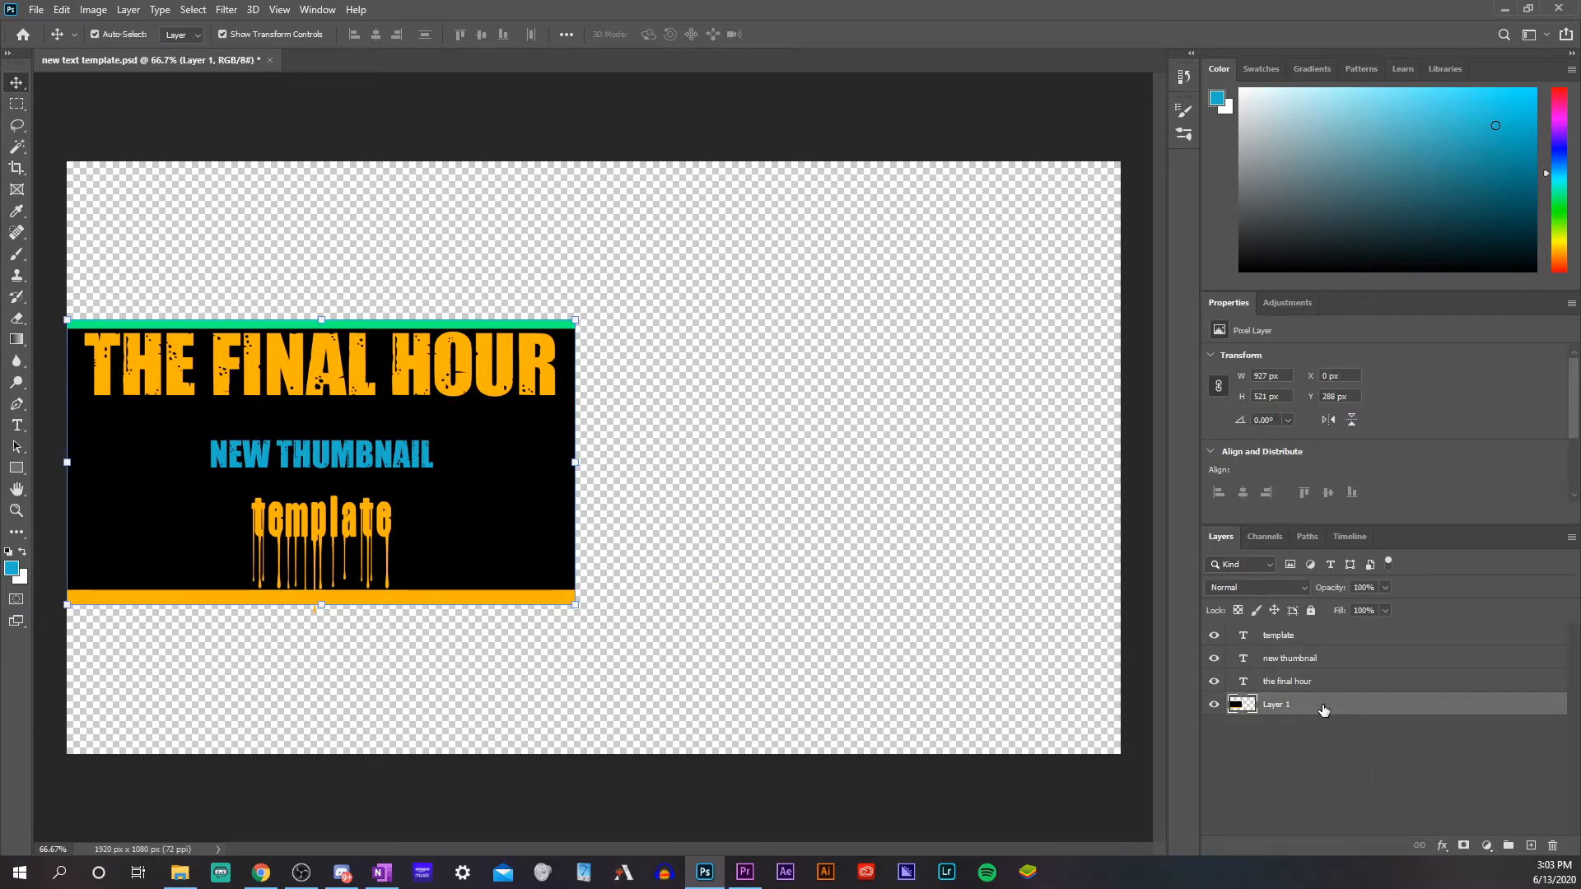
{"action": "left_click", "coordinate": [1334, 635], "text": "shift"}
{"action": "left_click_drag", "start_coordinate": [401, 481], "coordinate": [675, 396]}
{"action": "left_click", "coordinate": [688, 713]}
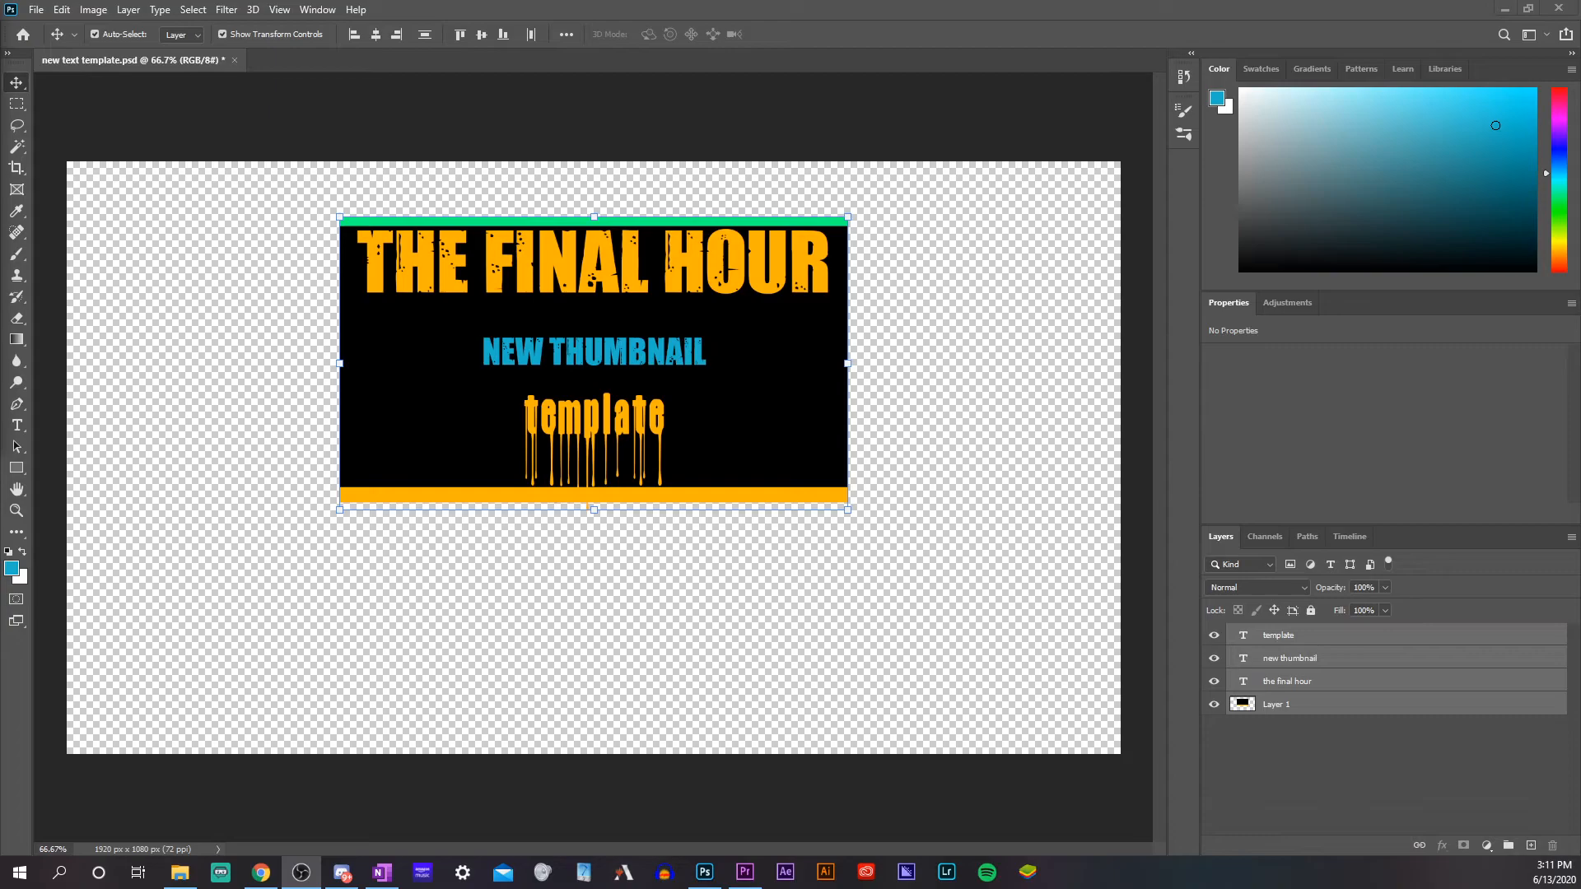
Place the "TEXT TEMPLATE FOR PODCASTvoo" image from the pictures folder at full canvas size and order it beneath Layer 1
{"action": "left_click", "coordinate": [179, 872]}
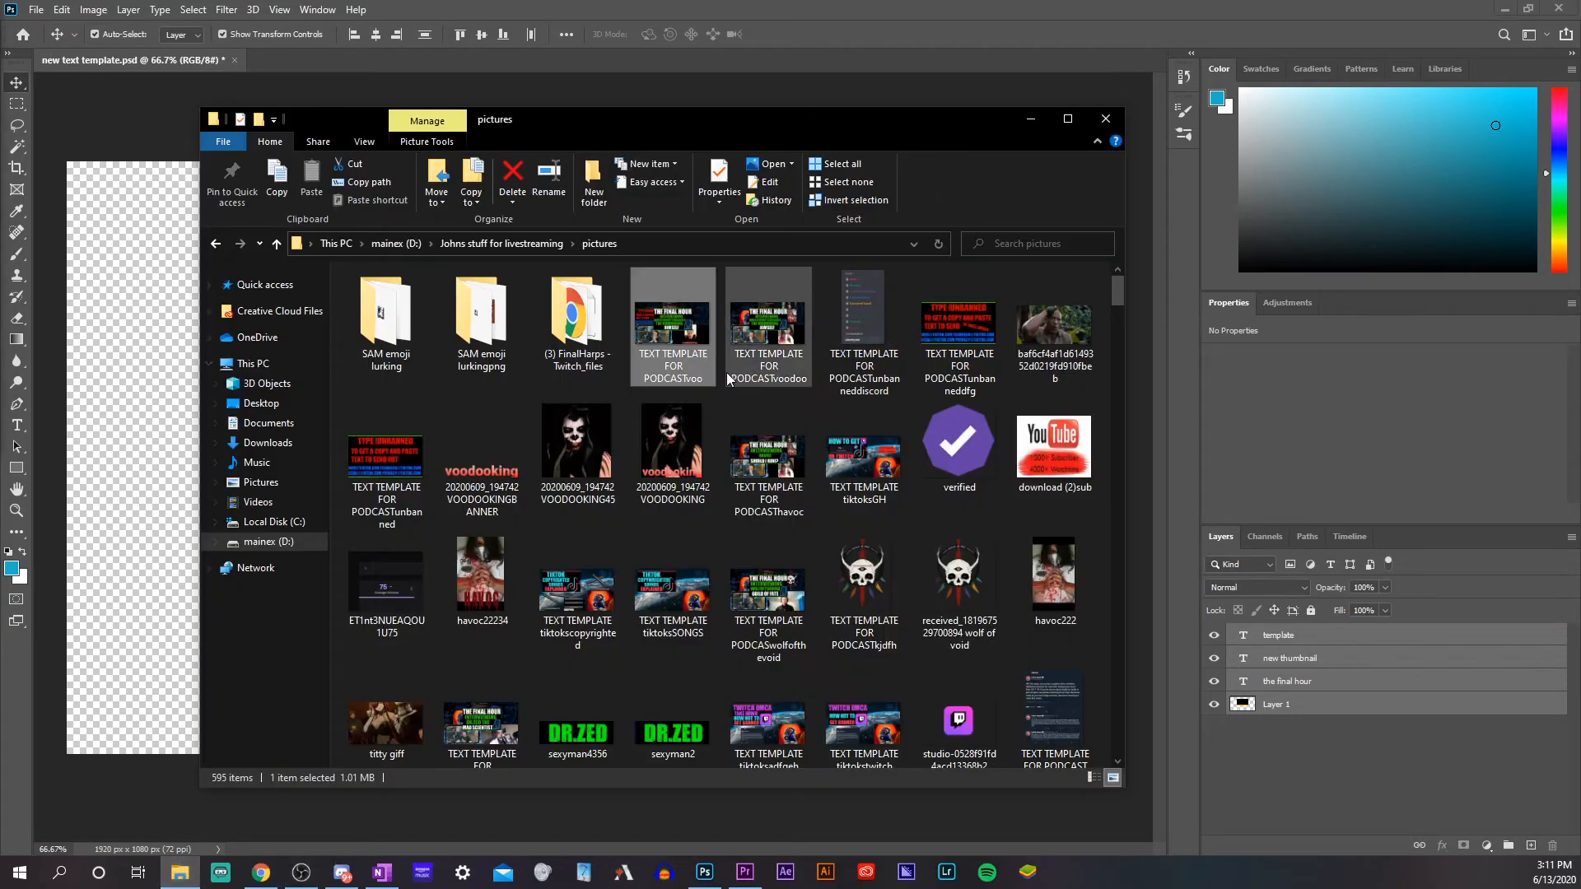
{"action": "left_click_drag", "start_coordinate": [690, 329], "coordinate": [169, 313]}
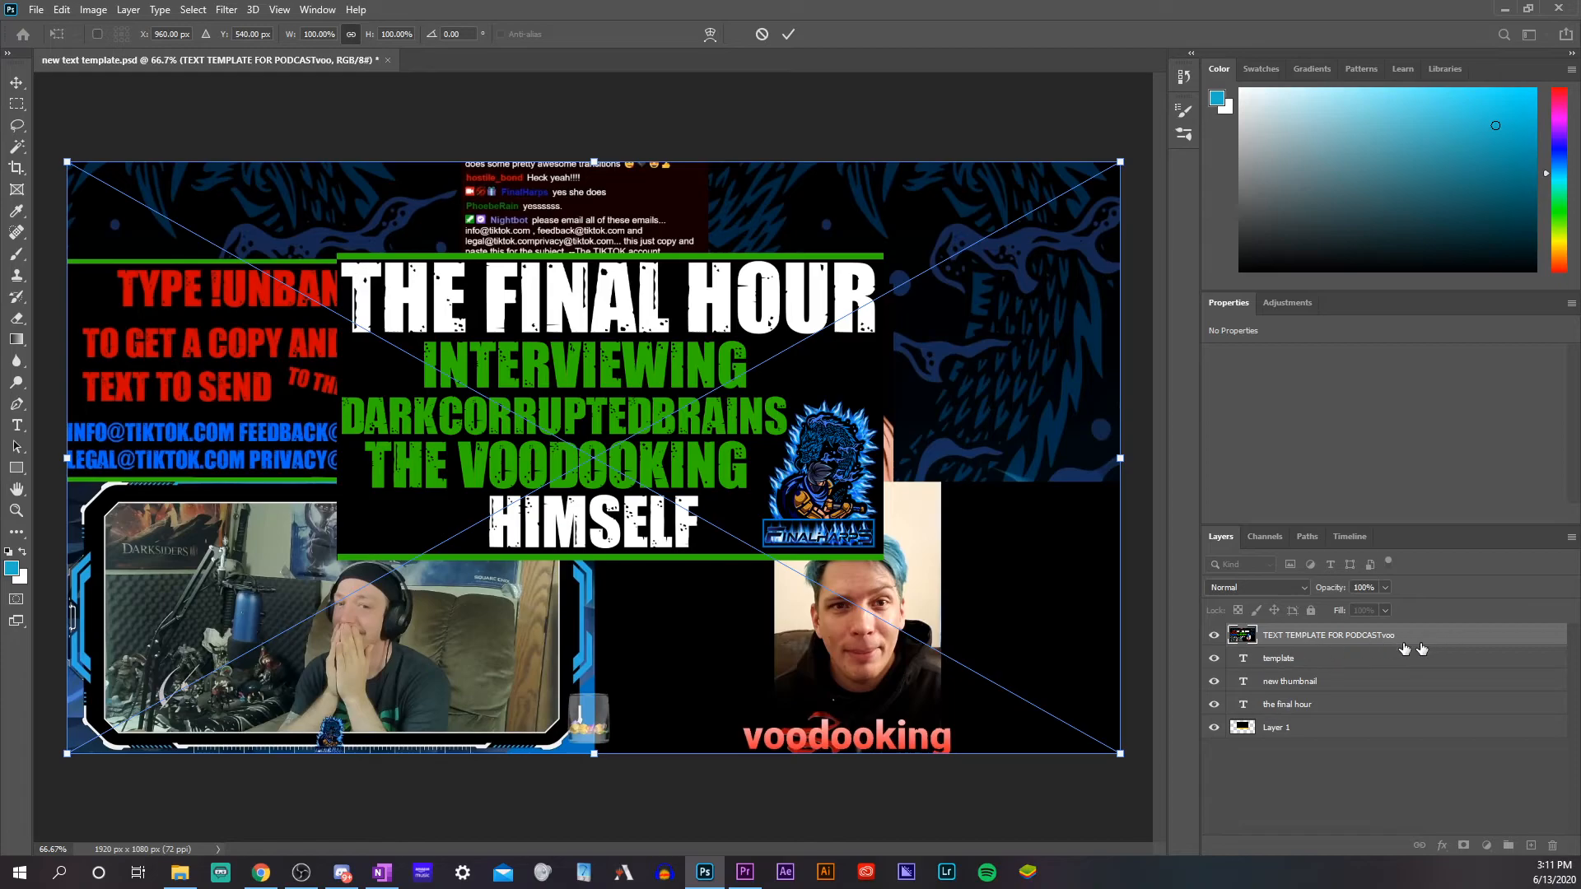
{"action": "left_click_drag", "start_coordinate": [1424, 645], "coordinate": [1378, 815]}
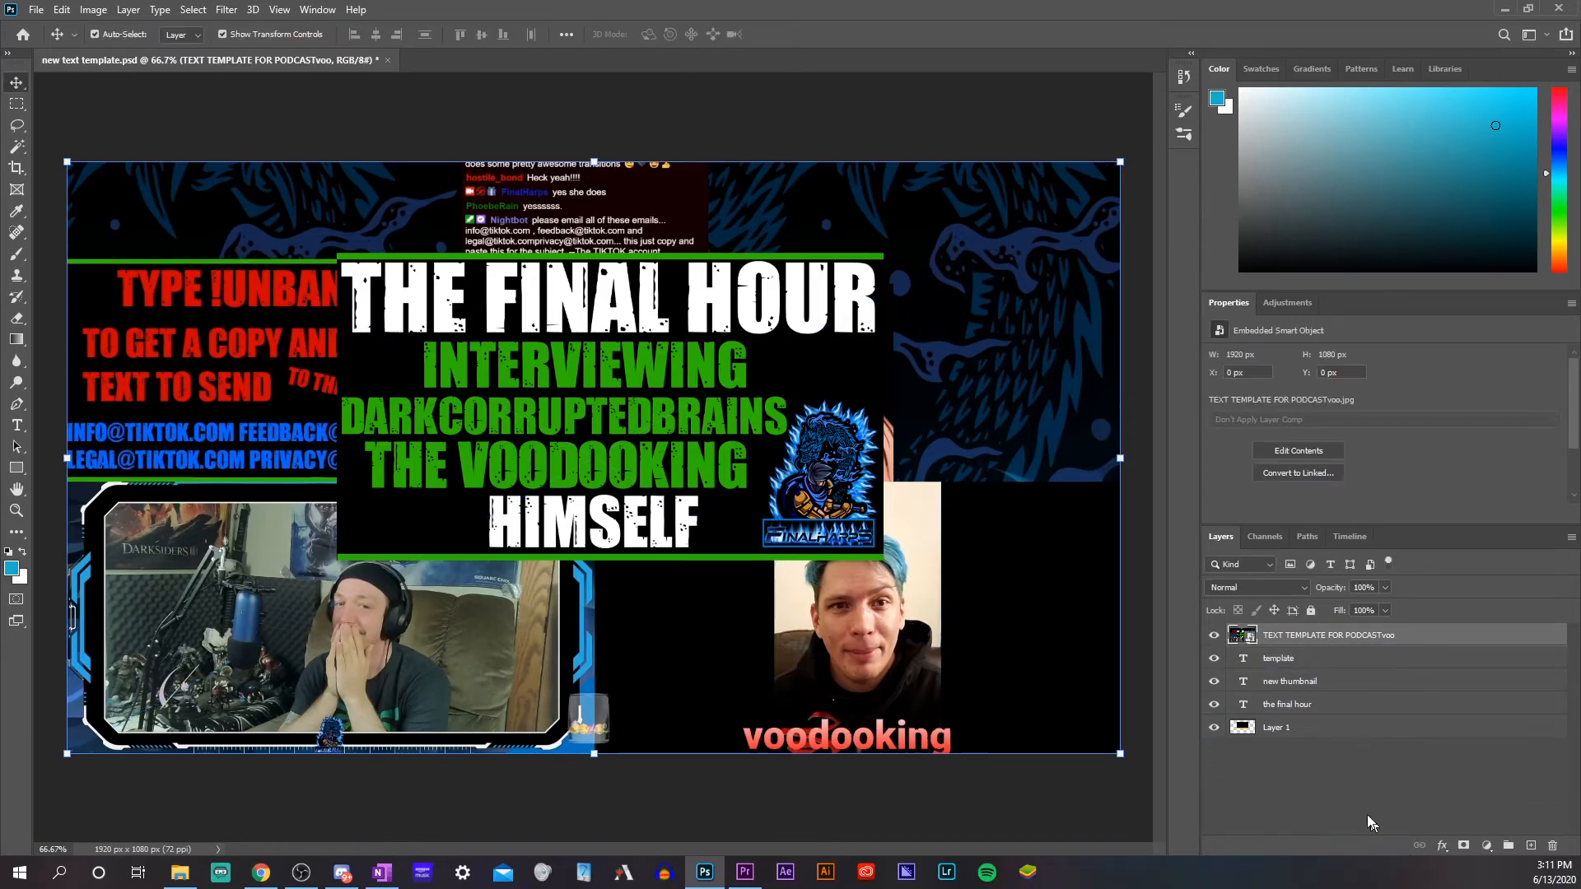
{"action": "left_click_drag", "start_coordinate": [1420, 630], "coordinate": [1411, 769]}
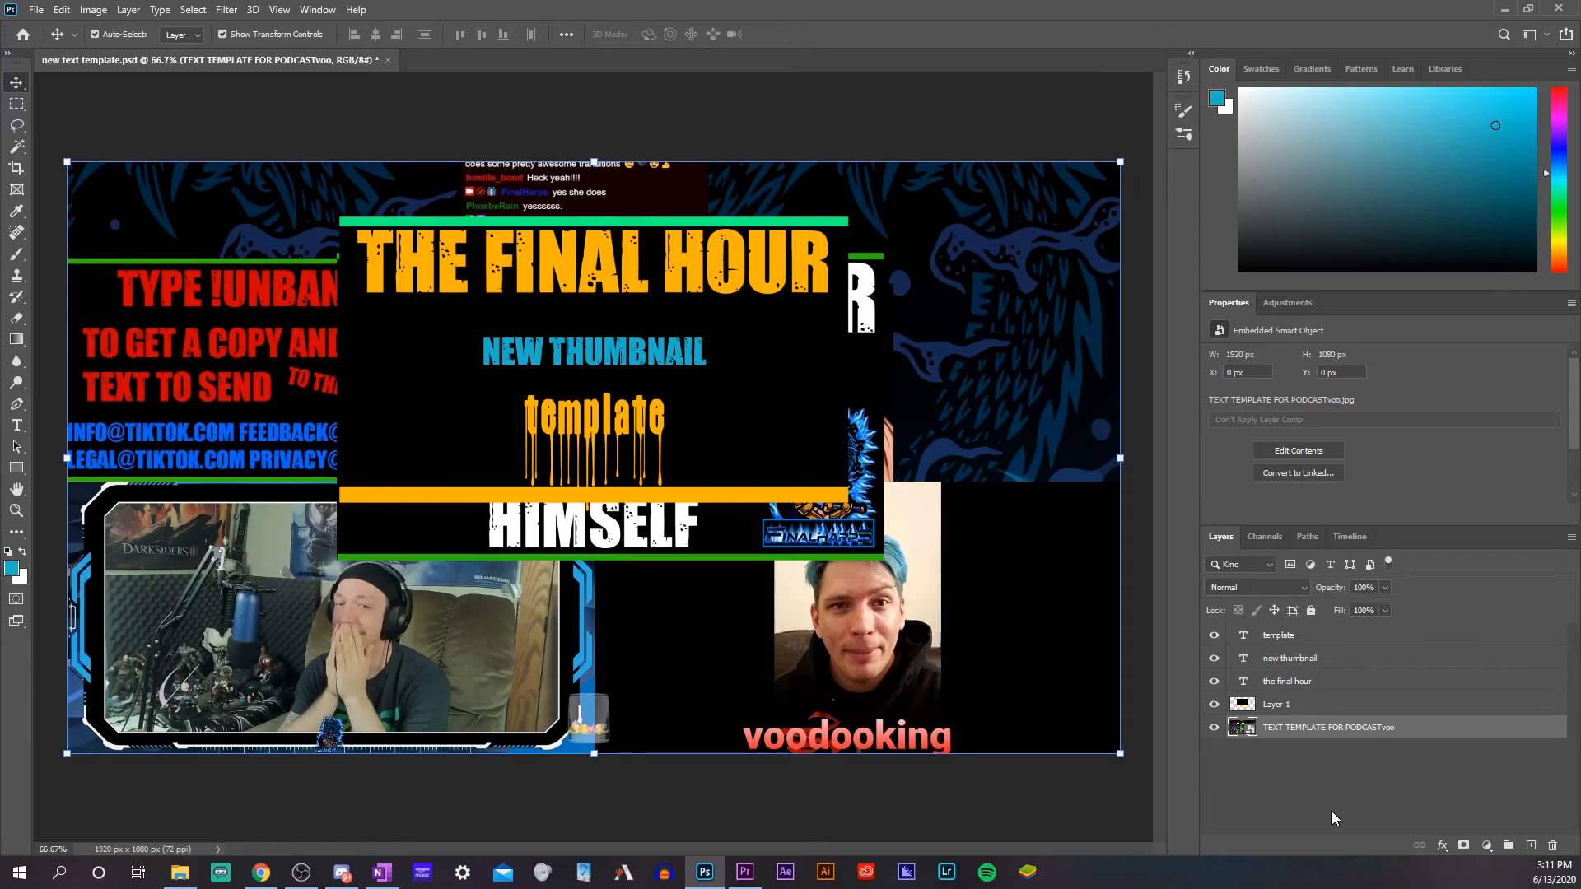
{"action": "left_click", "coordinate": [699, 789]}
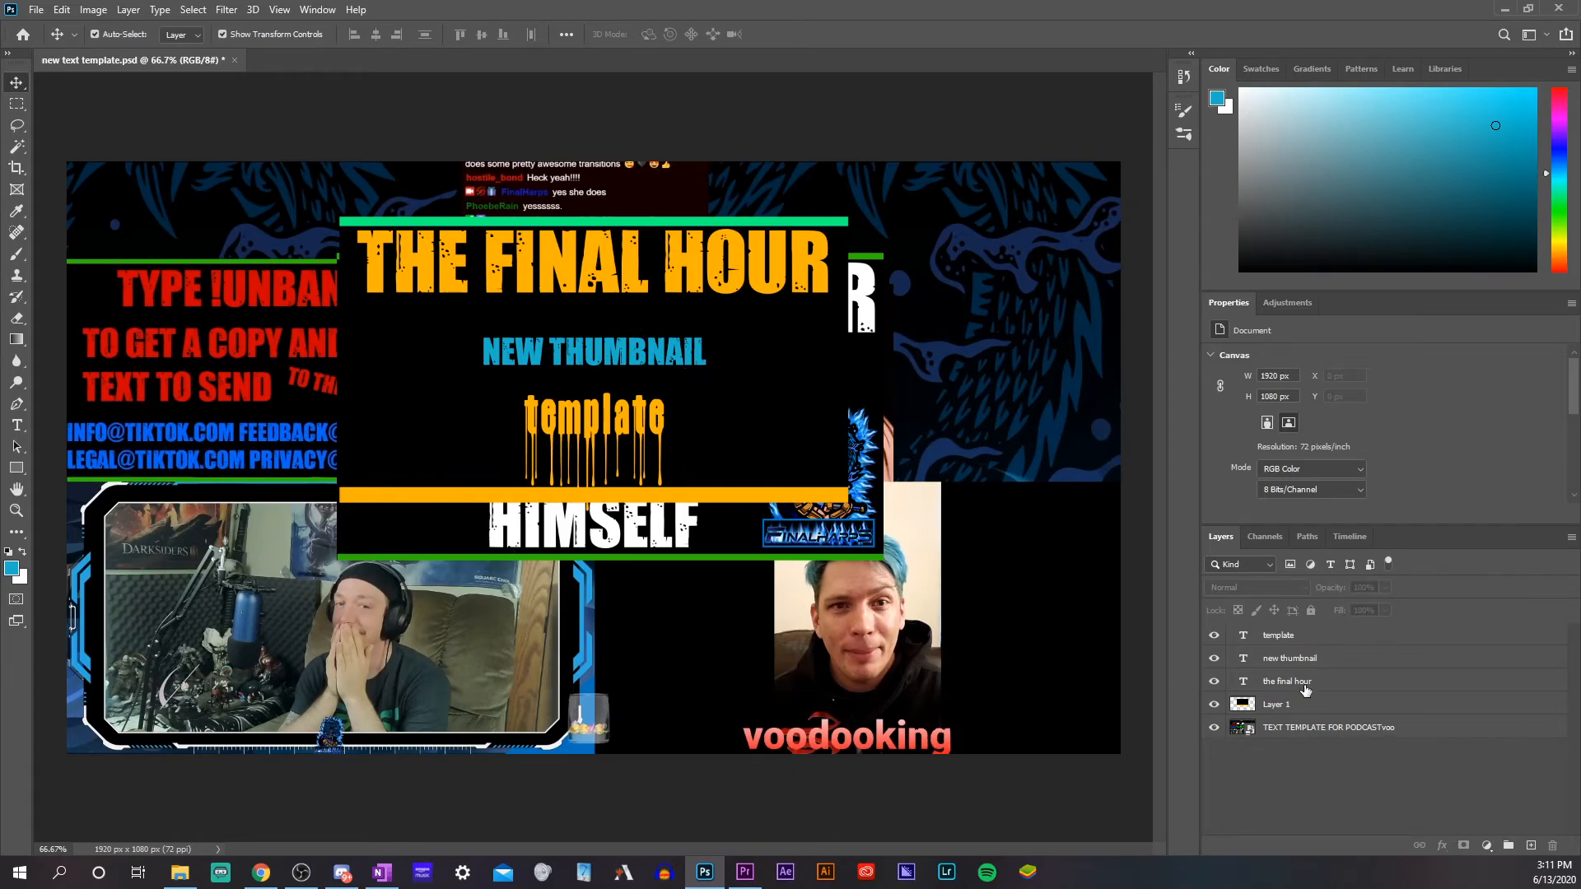
Select the background and three text layers, enlarge them together and position them over the placed image's central title panel
{"action": "left_click", "coordinate": [1314, 713]}
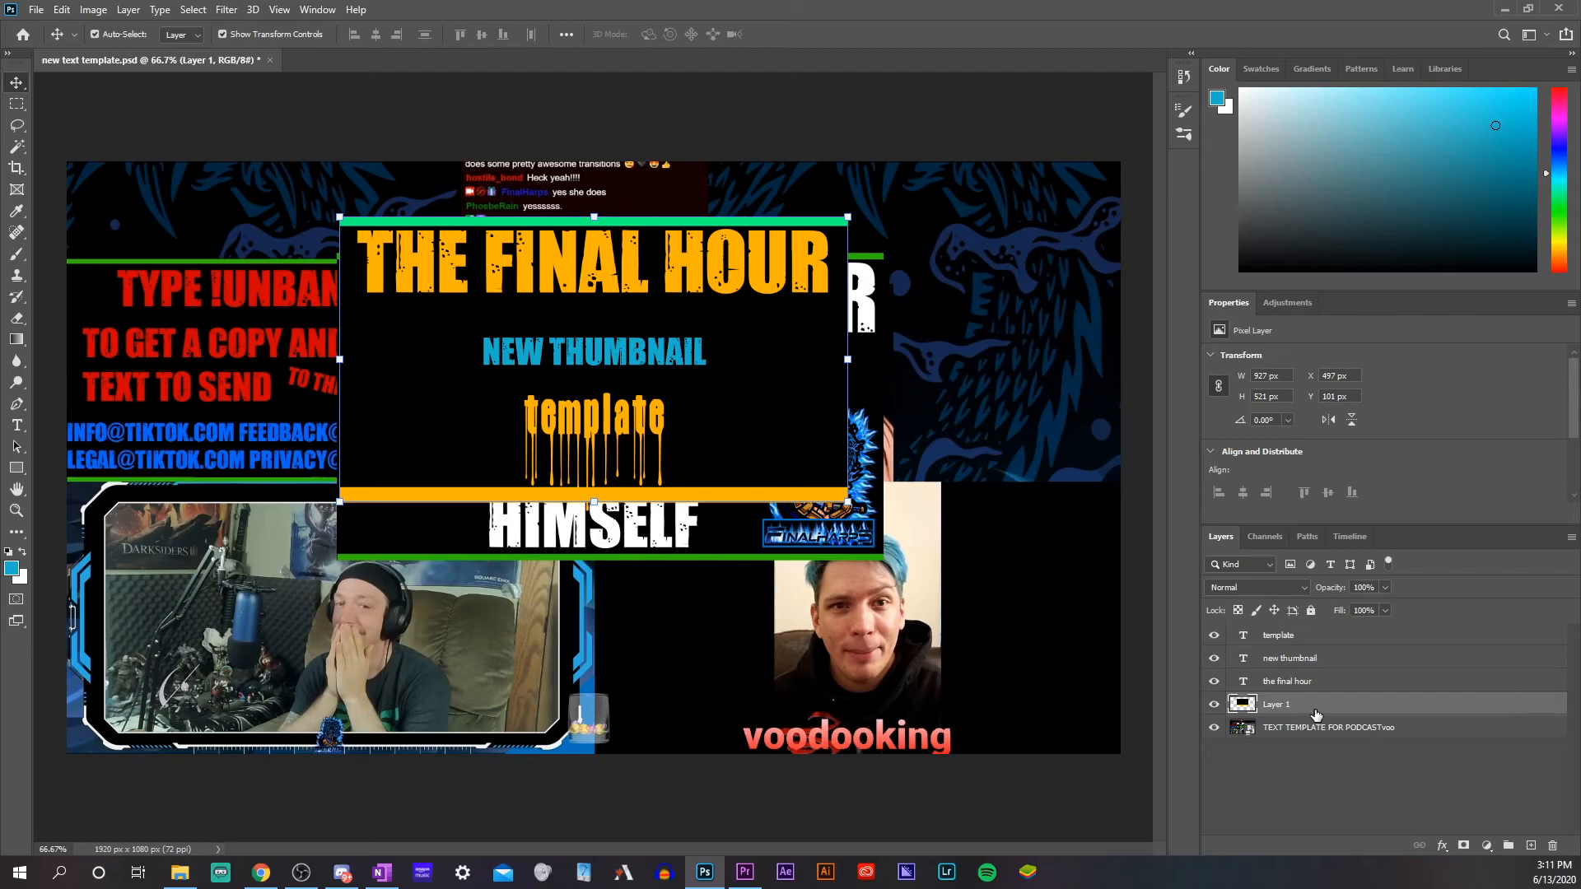
{"action": "left_click", "coordinate": [1343, 634], "text": "shift"}
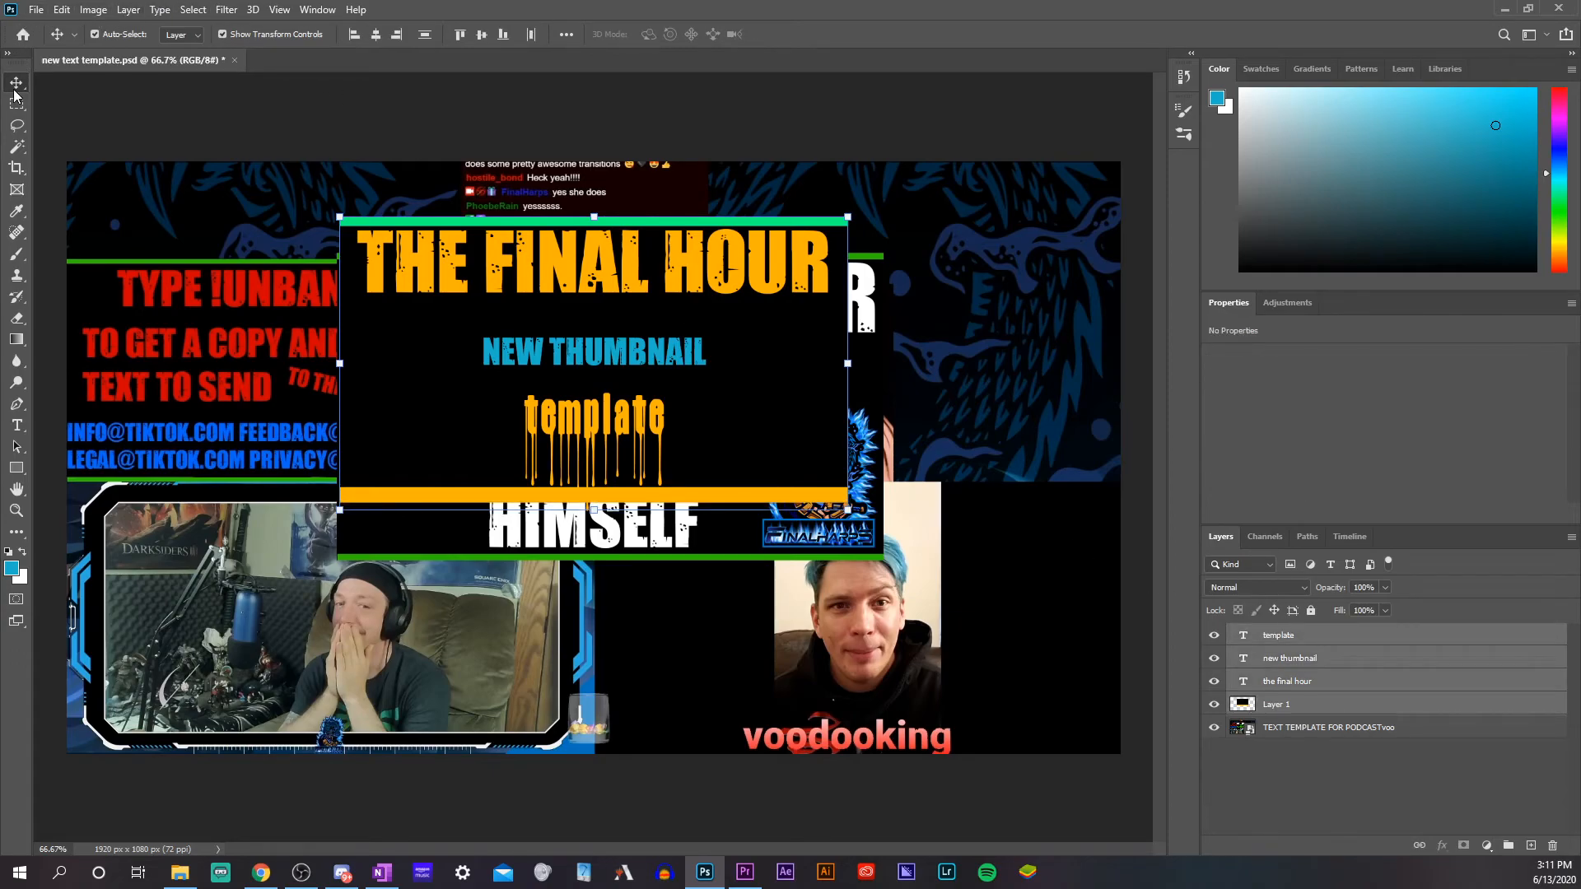
{"action": "left_click_drag", "start_coordinate": [848, 366], "coordinate": [948, 396]}
{"action": "left_click_drag", "start_coordinate": [812, 396], "coordinate": [789, 444]}
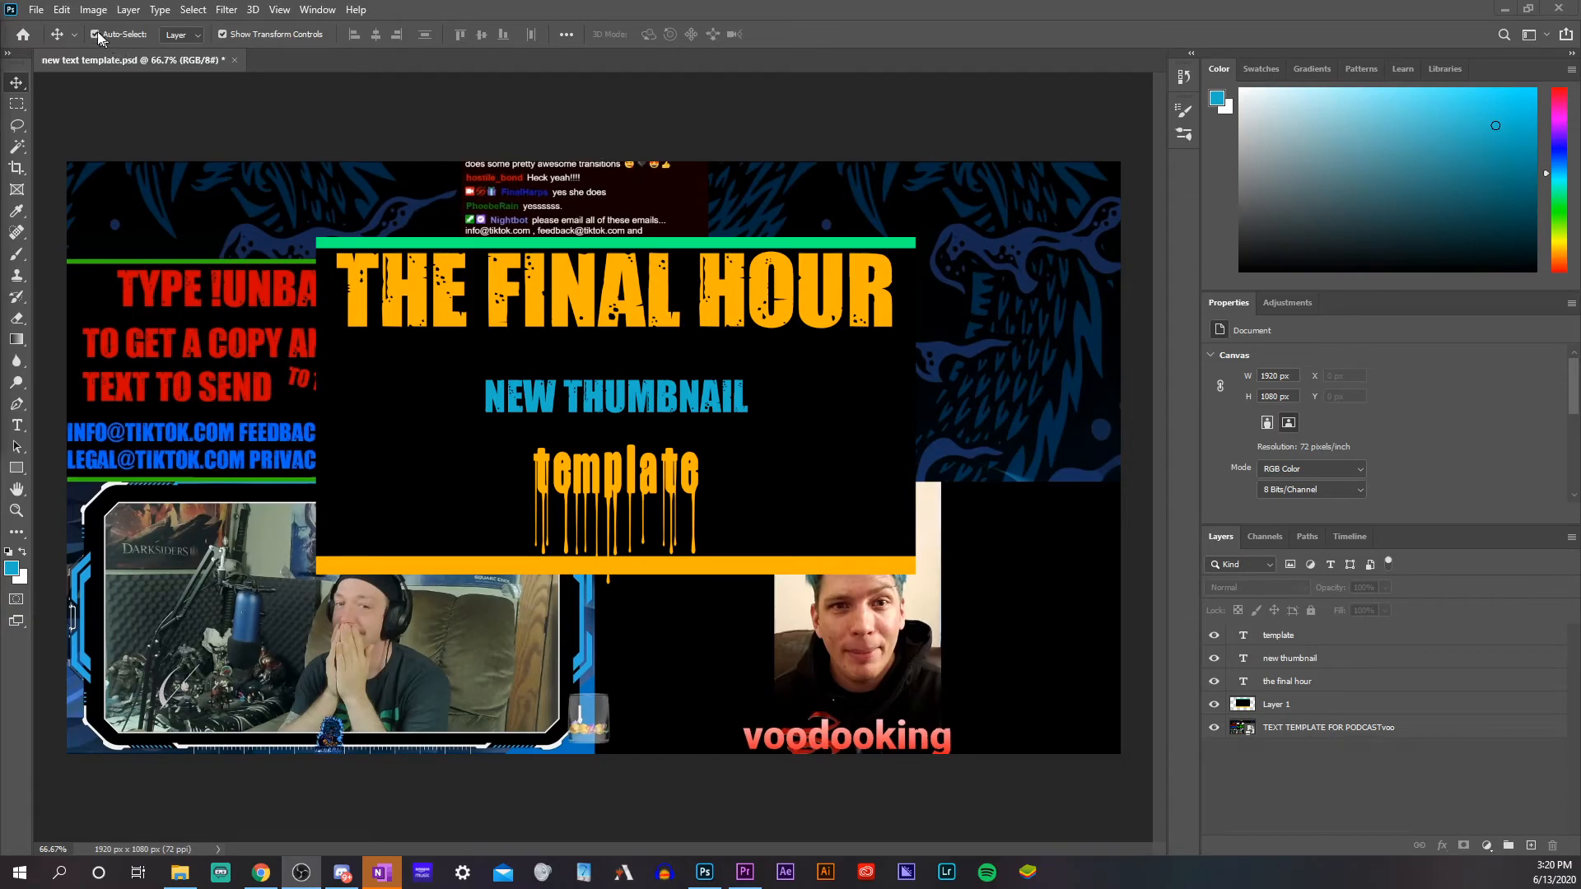
Export the composition as a 1920 × 1080 px JPG at 100% quality, named "new text templatetemplate", in the layout folder
{"action": "left_click", "coordinate": [35, 10]}
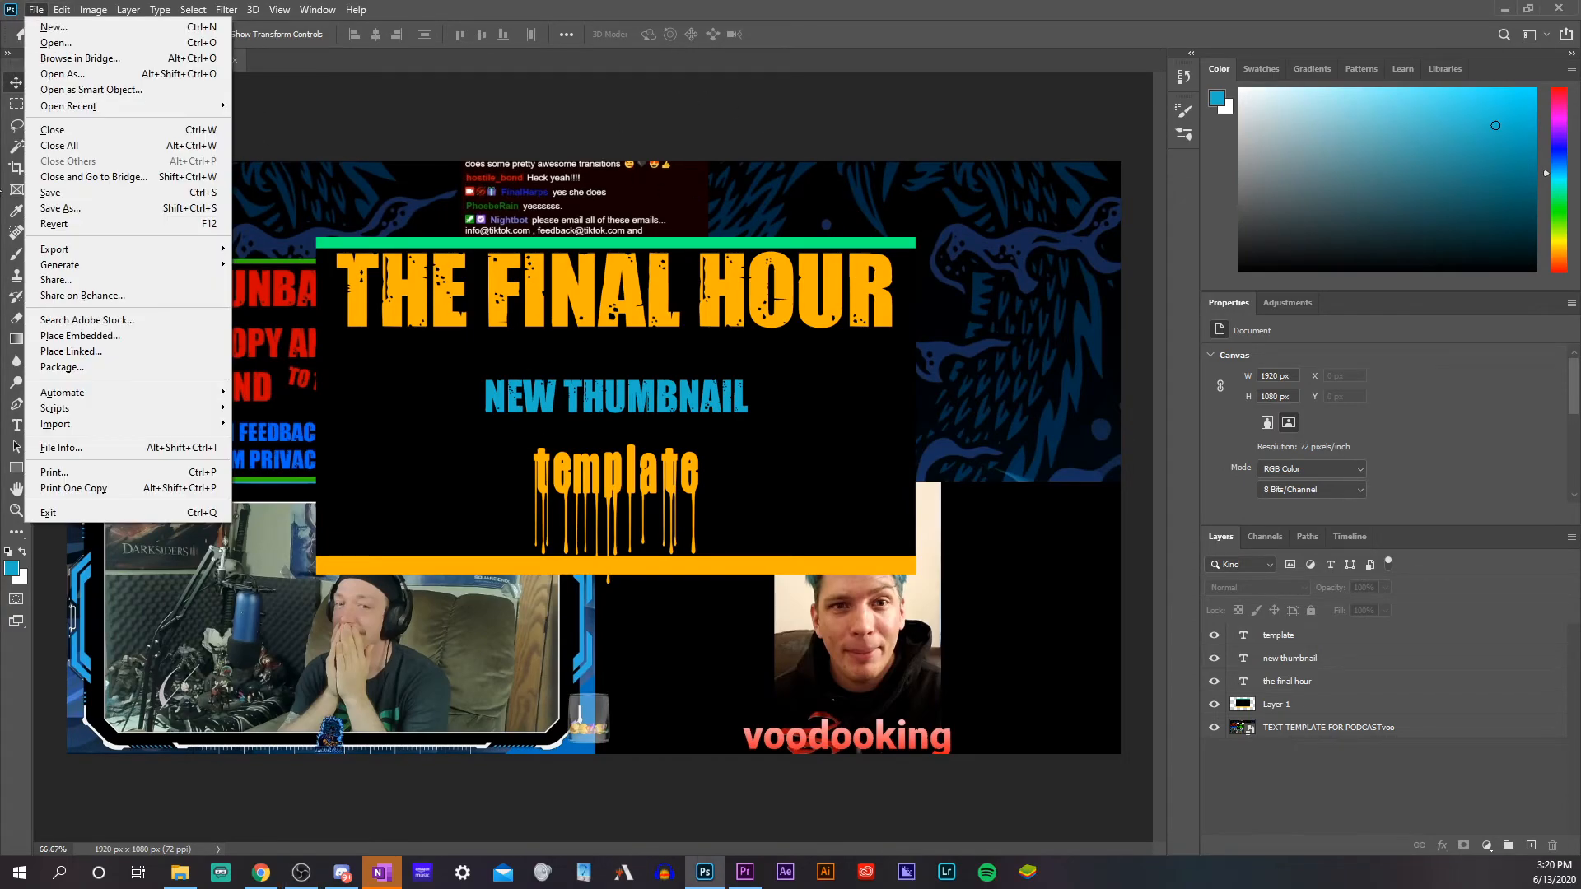
{"action": "mouse_move", "coordinate": [93, 249]}
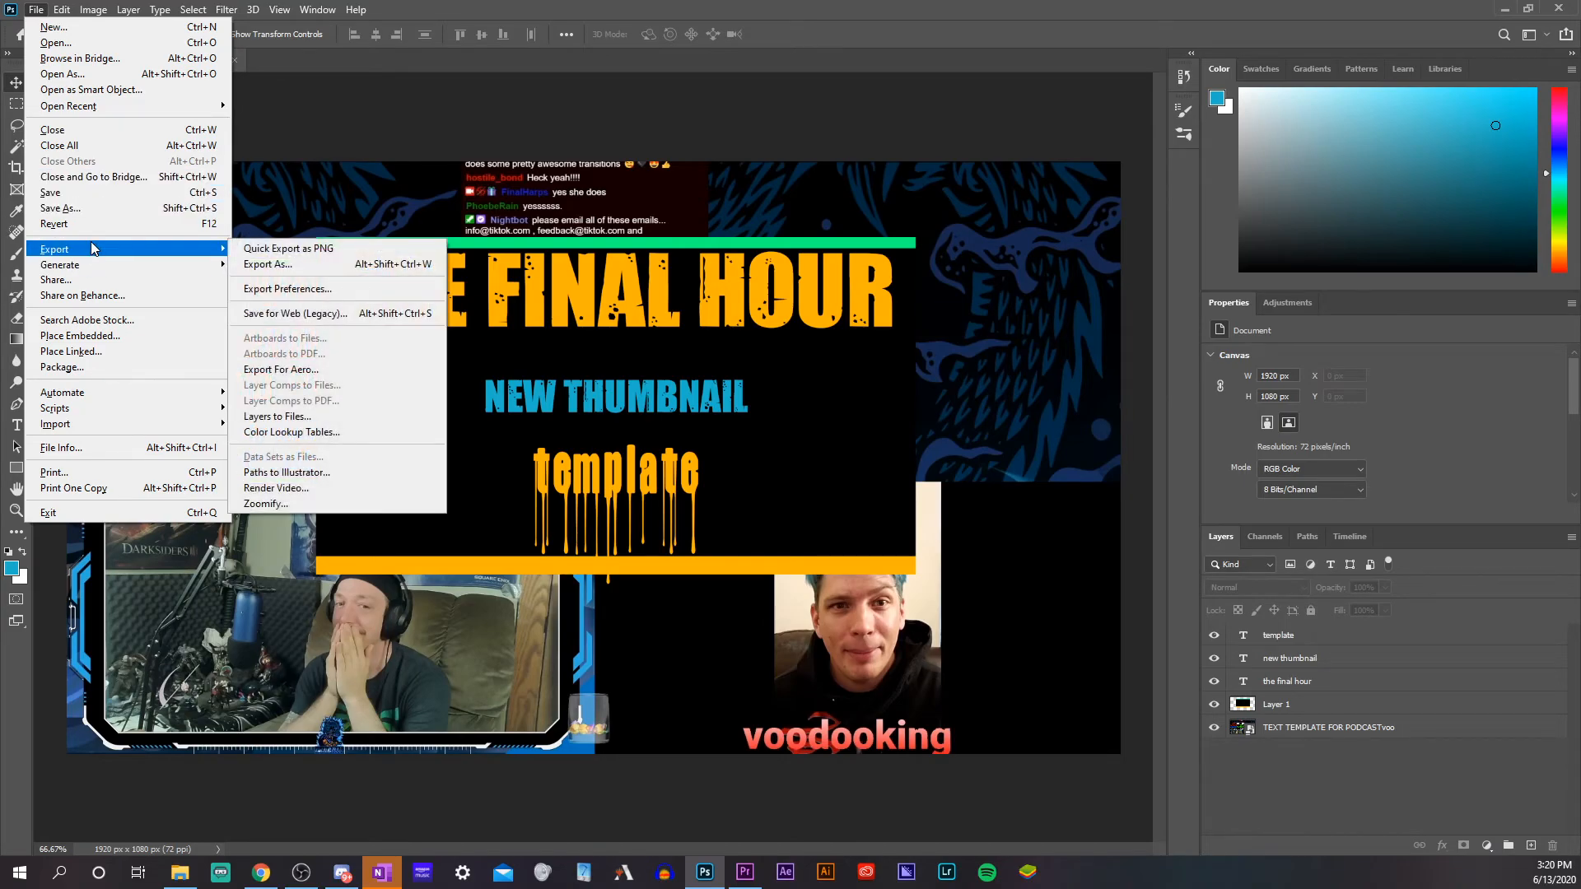
{"action": "left_click", "coordinate": [359, 264]}
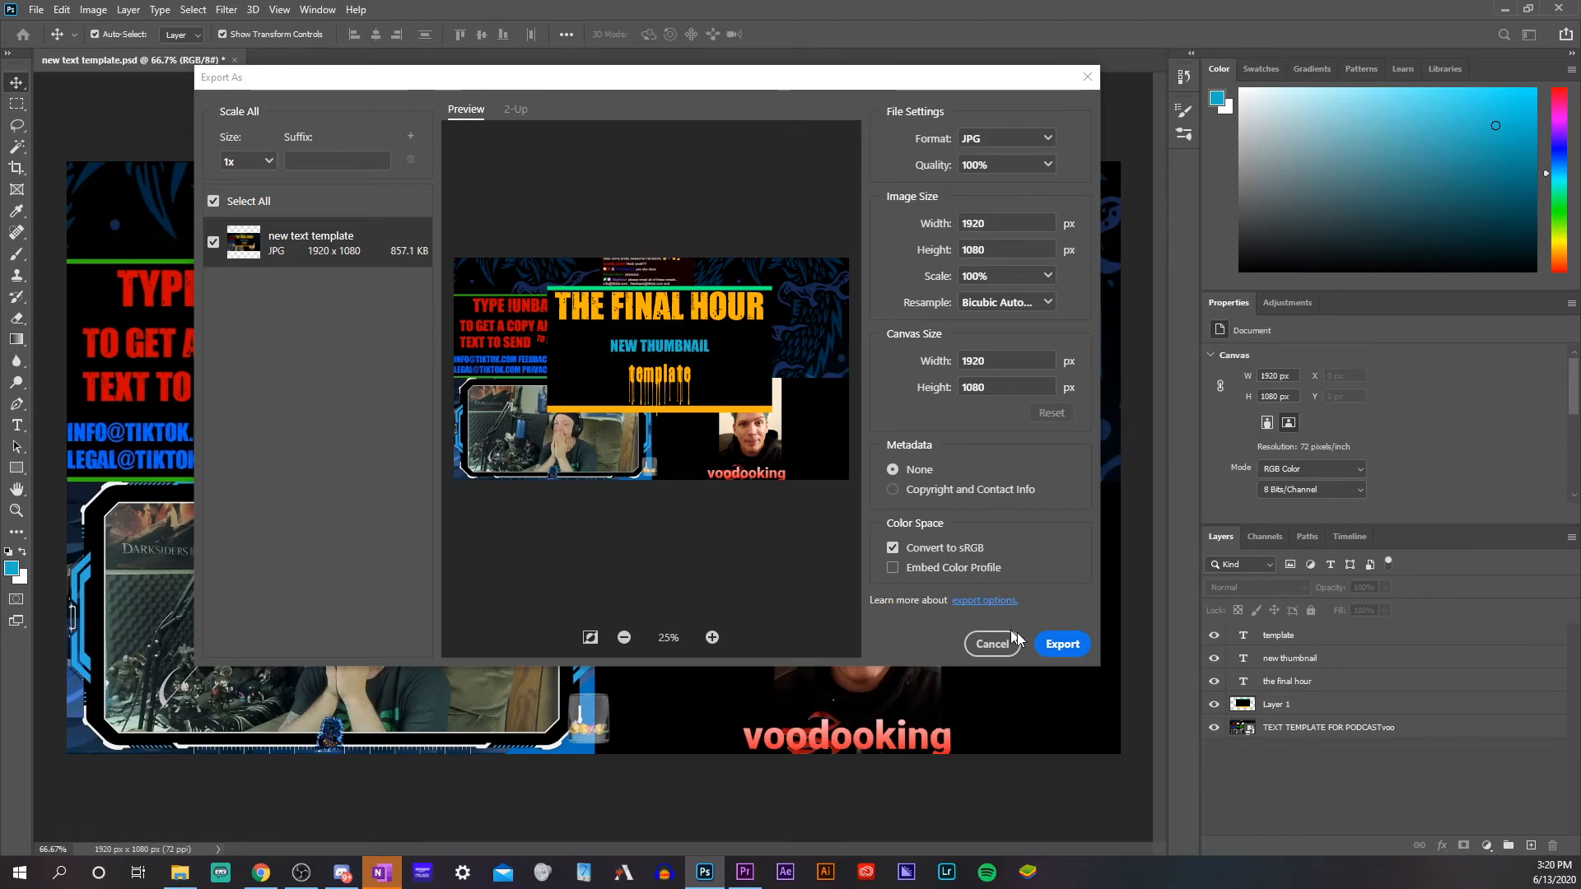
{"action": "left_click", "coordinate": [1045, 646]}
{"action": "left_click", "coordinate": [593, 454]}
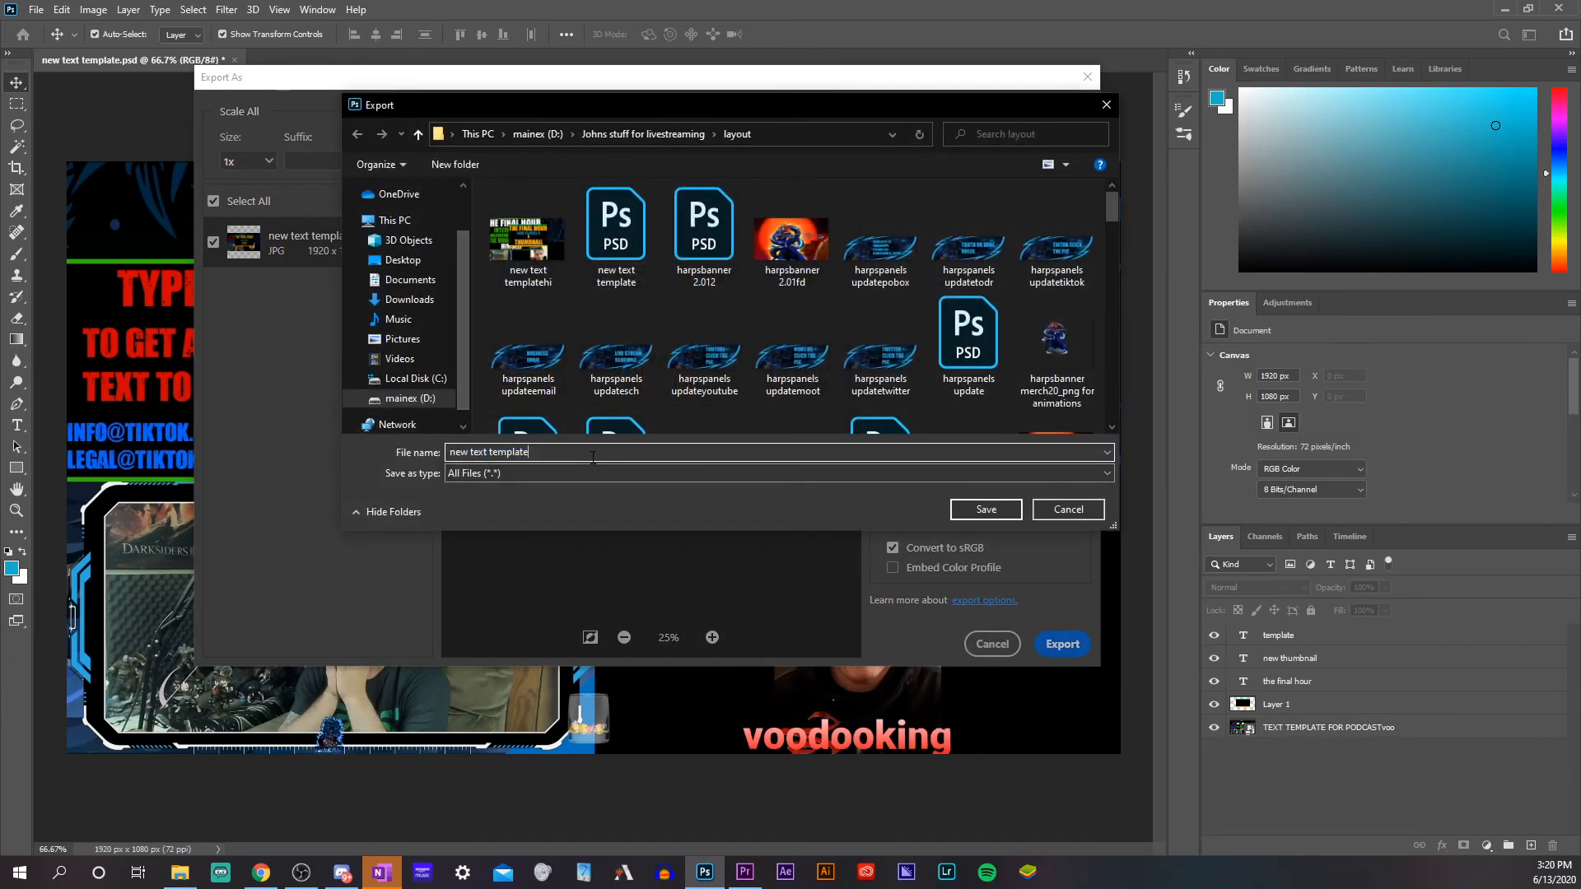
{"action": "type", "text": "template"}
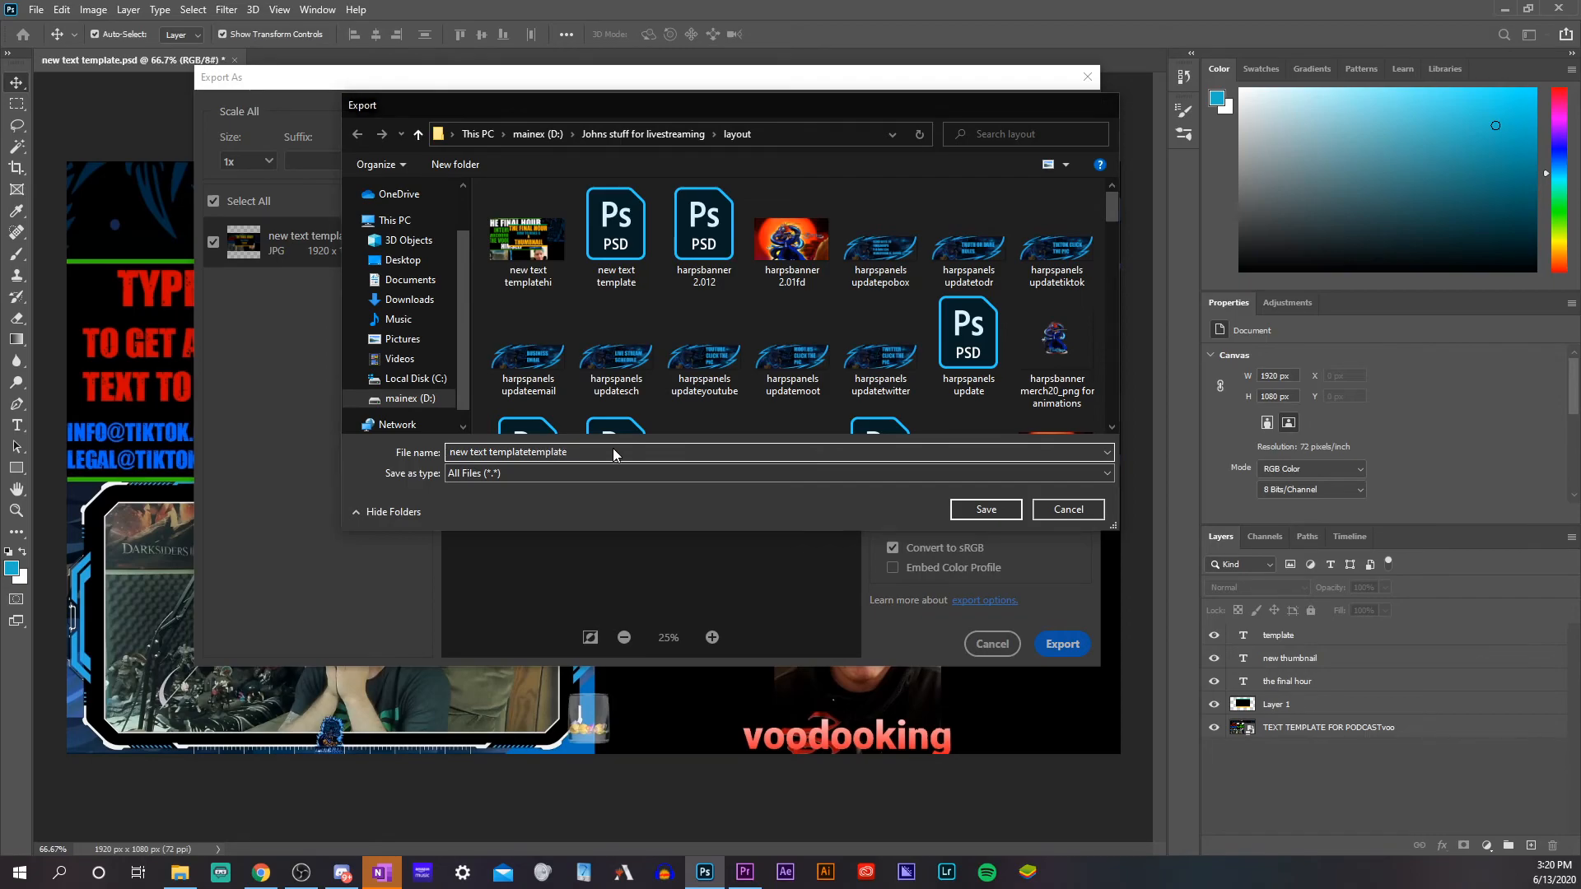
{"action": "key", "text": "Return"}
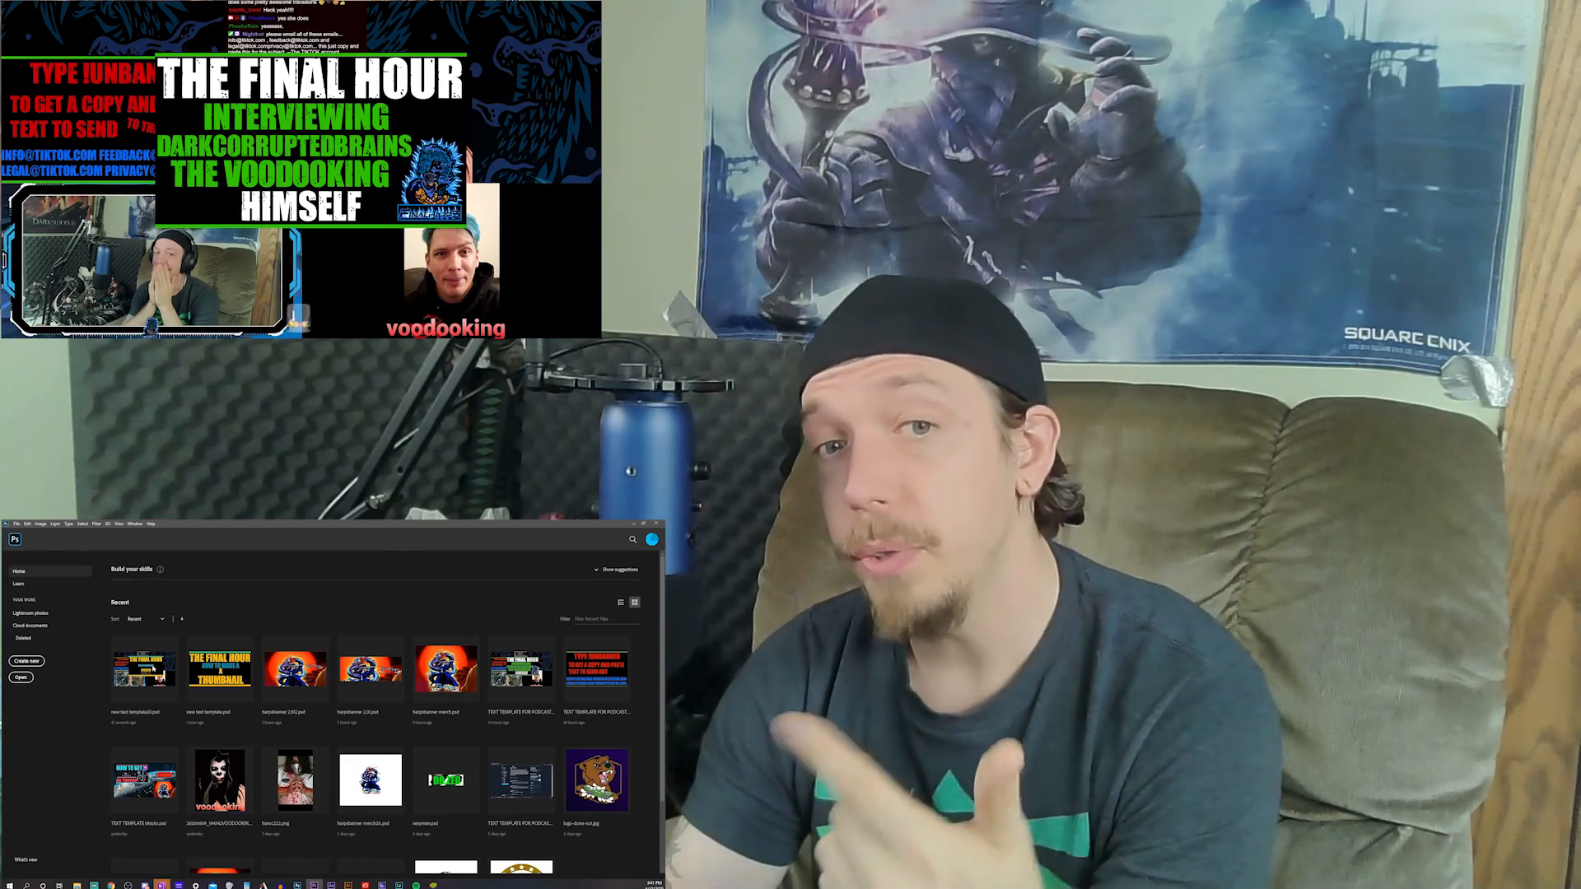
Open the most recent text template document and delete the placed podcast thumbnail layer behind the title panel
{"action": "left_click", "coordinate": [153, 669]}
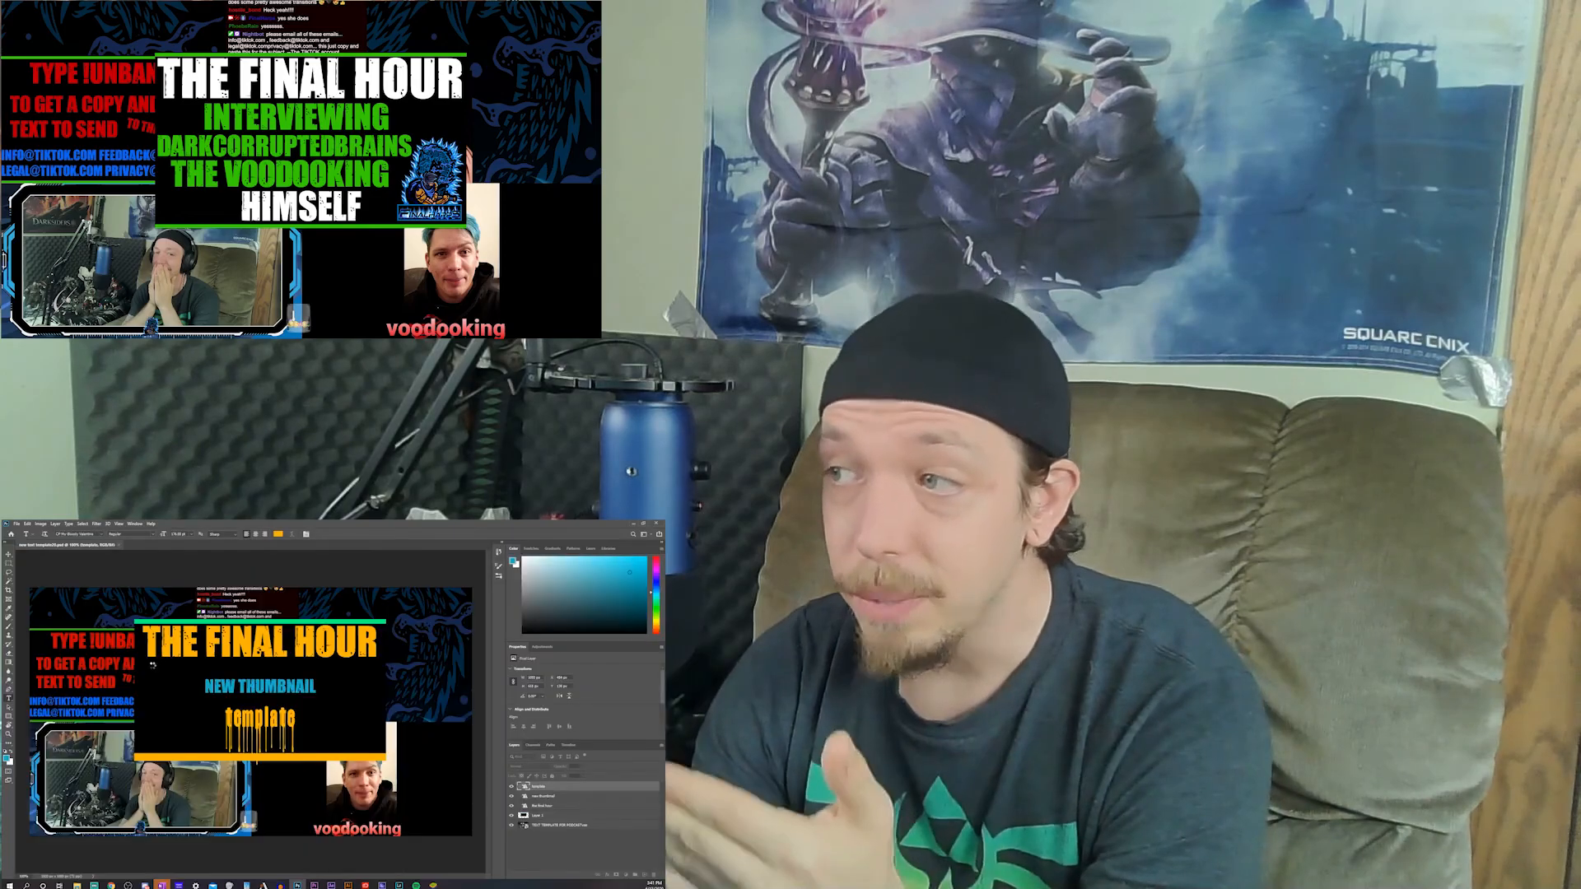
{"action": "left_click", "coordinate": [596, 827]}
{"action": "key", "text": "Delete"}
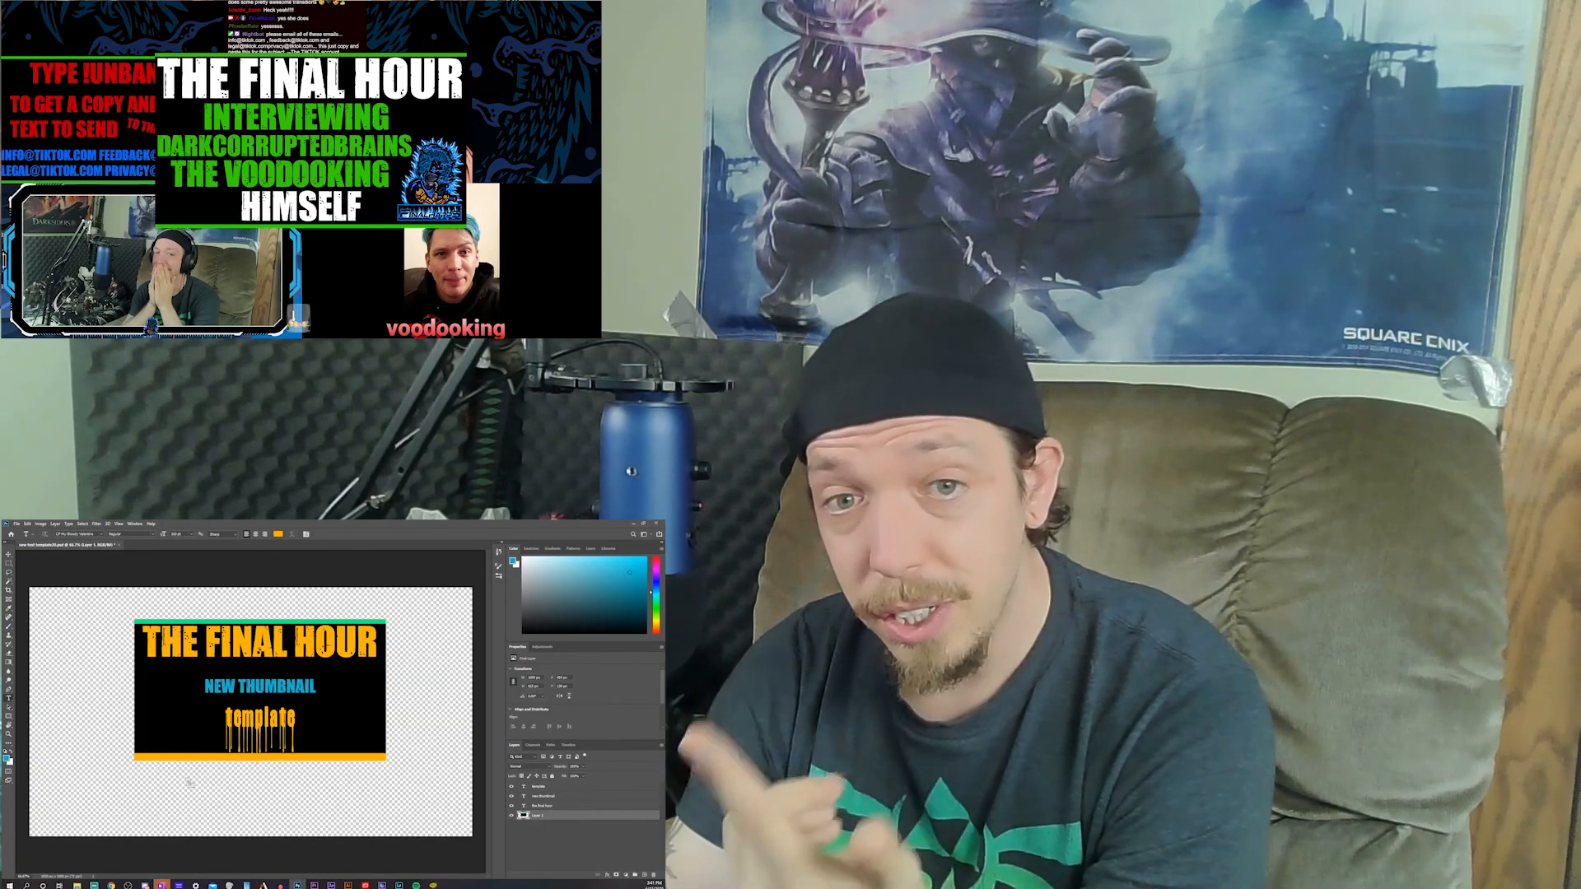
Place the "Final Harps" dragon banner image at full canvas size above Layer 1 and insert "gvhjer" into the "new thumbnail" text
{"action": "left_click_drag", "start_coordinate": [185, 785], "coordinate": [214, 781]}
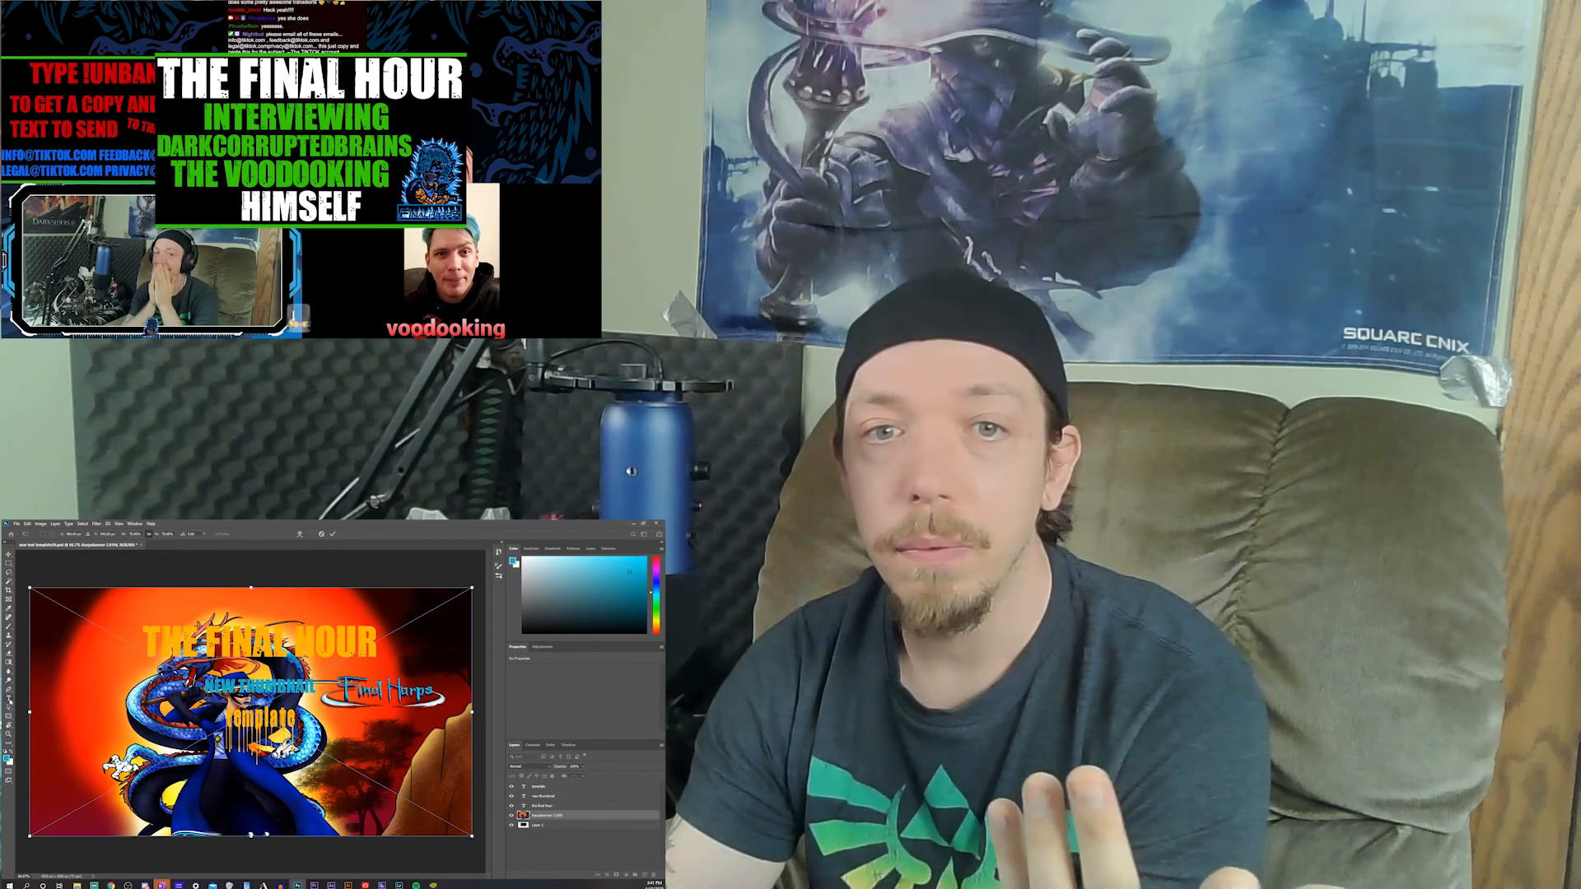
{"action": "left_click", "coordinate": [10, 700]}
{"action": "left_click", "coordinate": [268, 687]}
{"action": "type", "text": "gvhjer"}
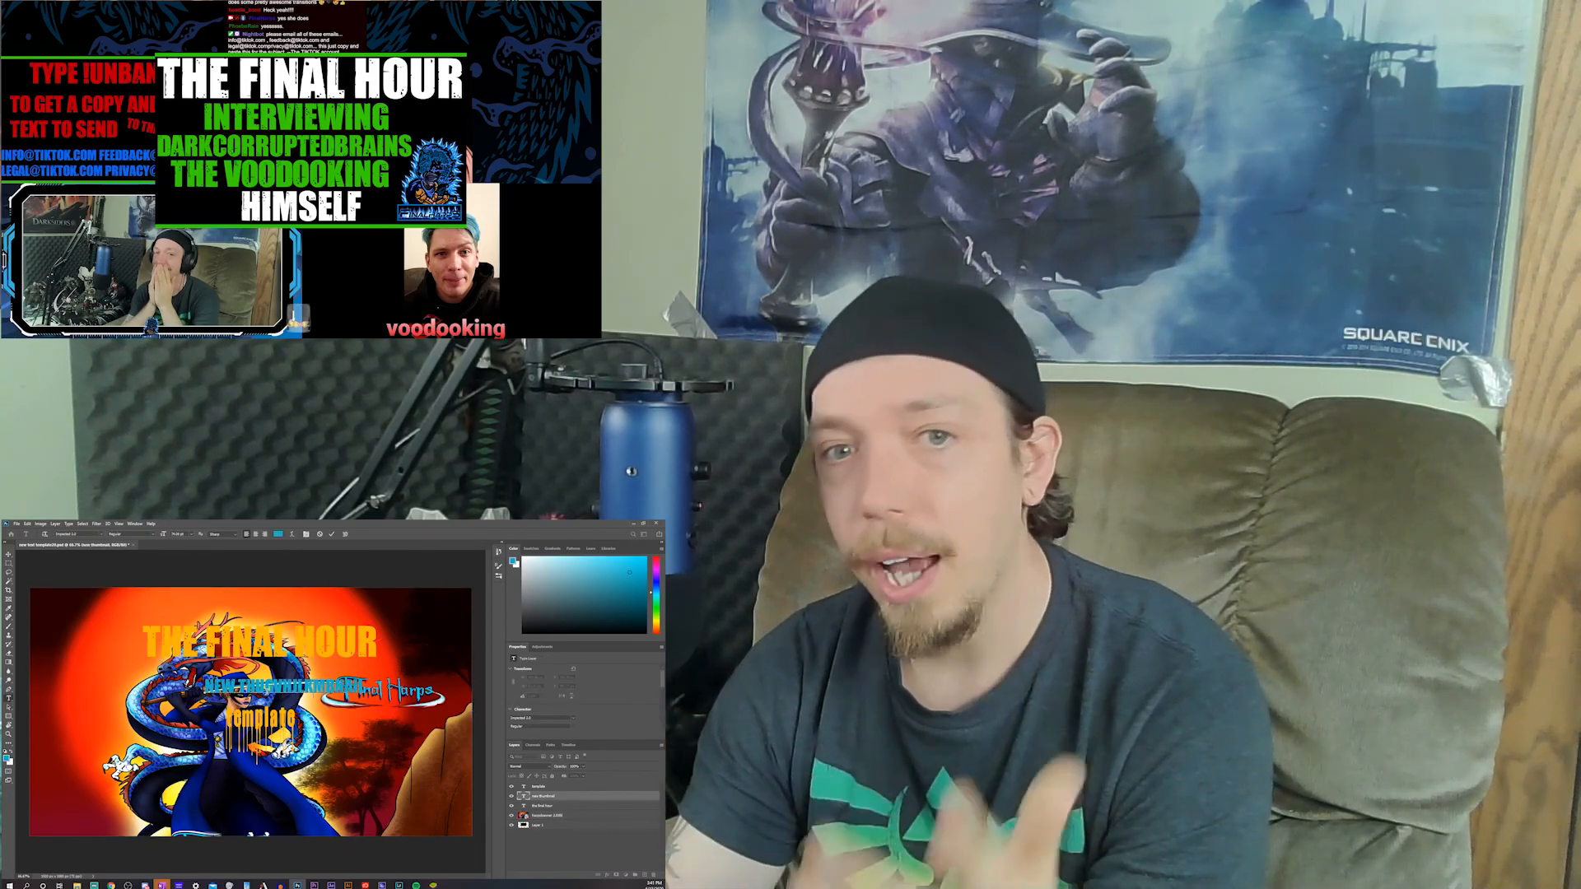